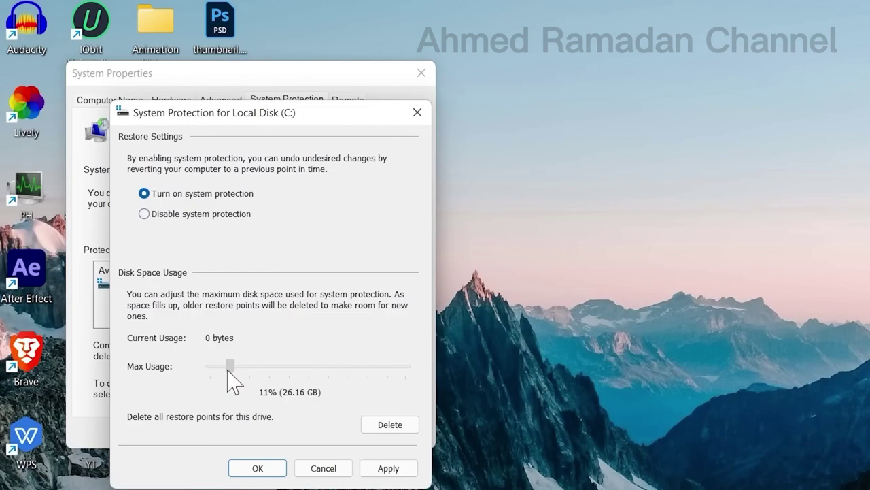
Step: Apply the protection settings for Local Disk (C:) and create a restore point described as "Take me back to Windows 11"
click(386, 469)
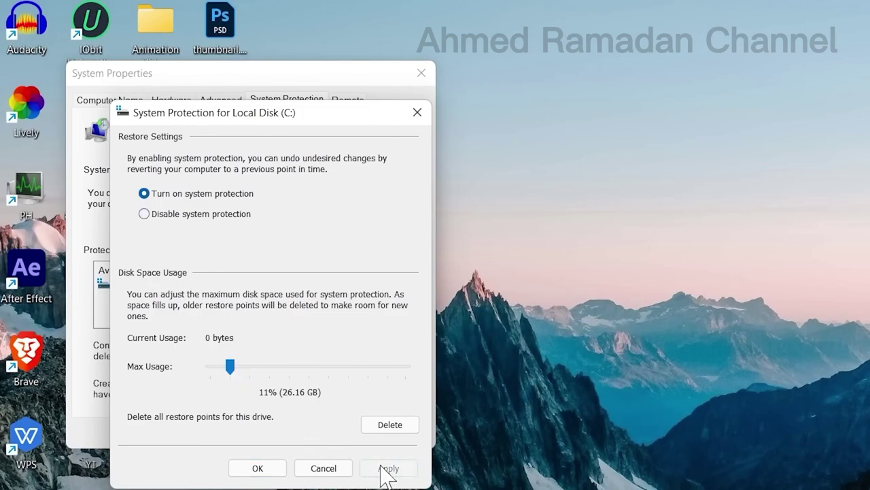
click(258, 468)
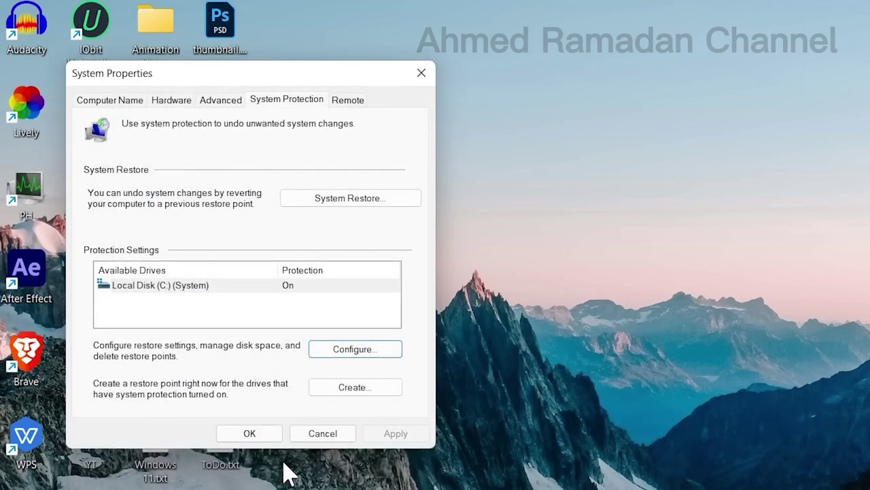
click(361, 389)
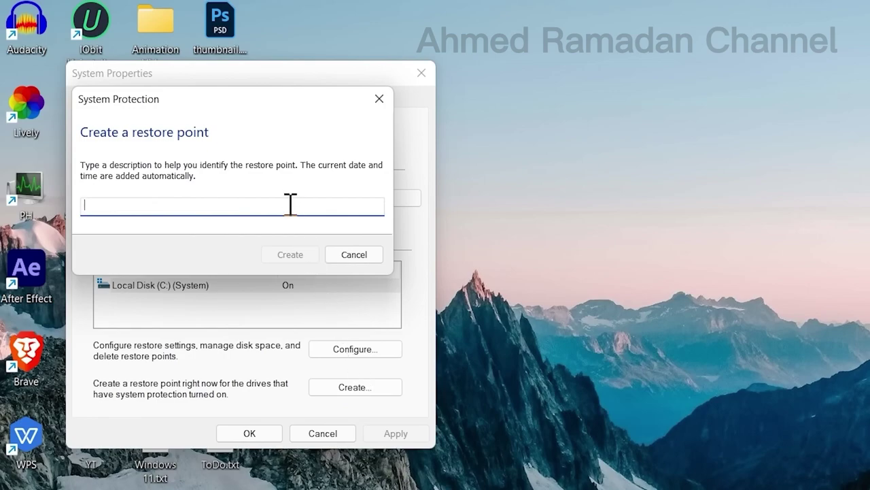
text(Take me back to Windows 11)
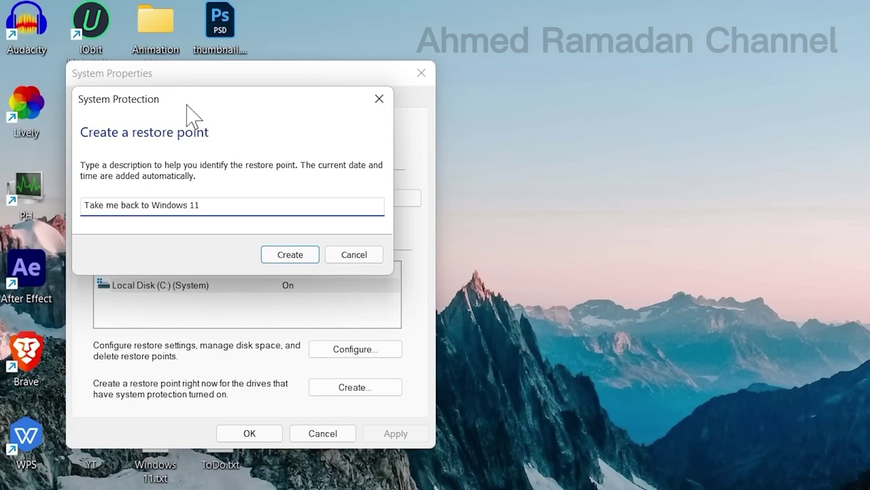
click(277, 253)
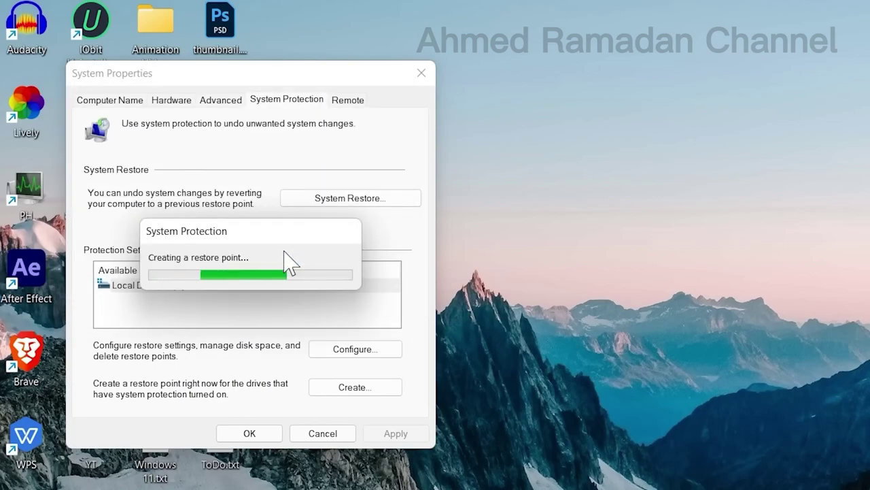
click(355, 267)
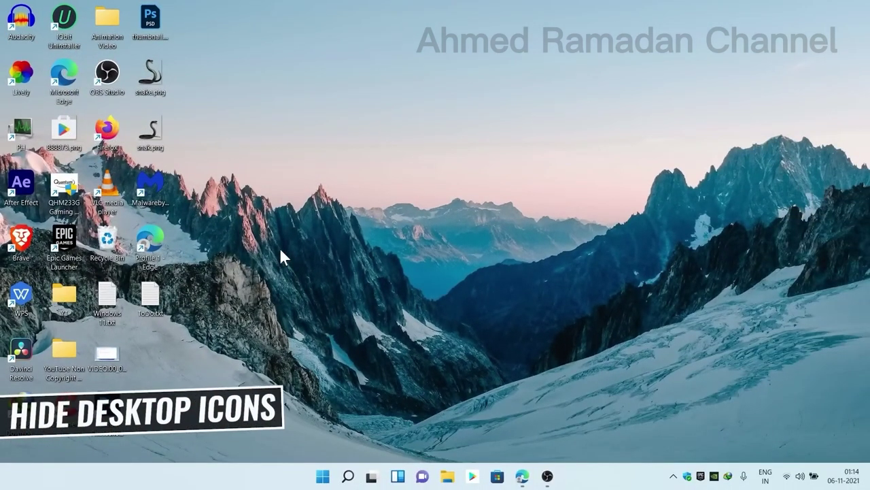
Step: Hide all the icons on the desktop
right_click(385, 179)
mouse_move(442, 191)
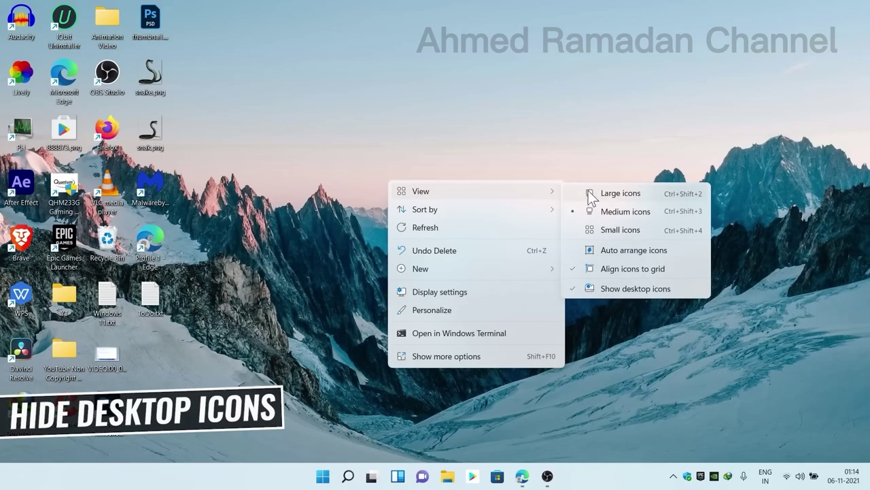
click(590, 289)
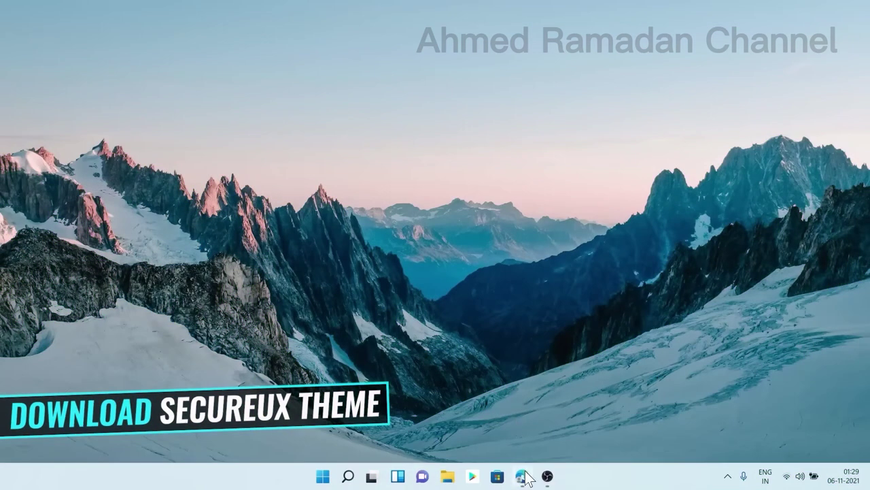
Step: Switch to Microsoft Edge and download ThemeTool.exe from SecureUxTheme's Release v2.1.2 on GitHub
click(520, 477)
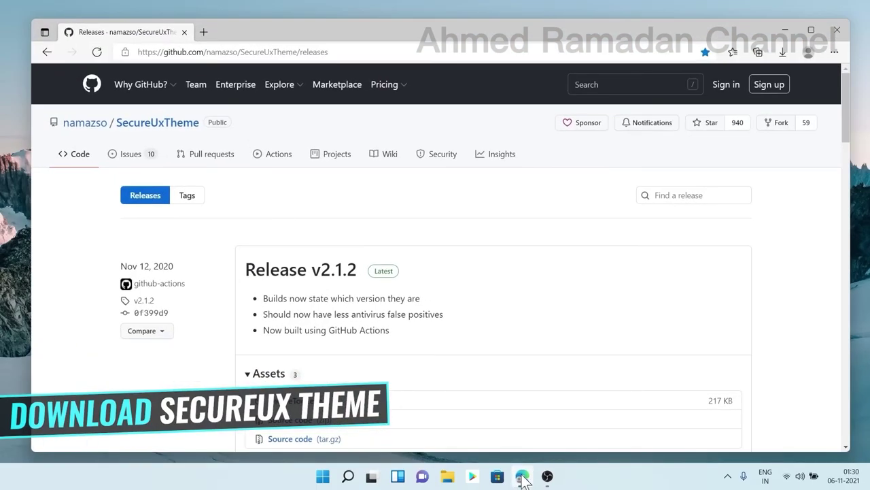
click(145, 55)
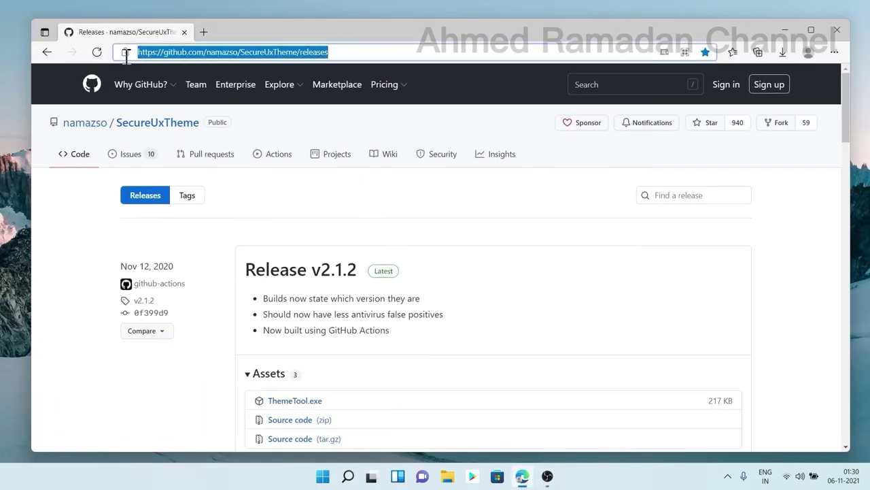
click(383, 52)
scroll(417, 236, down, 2)
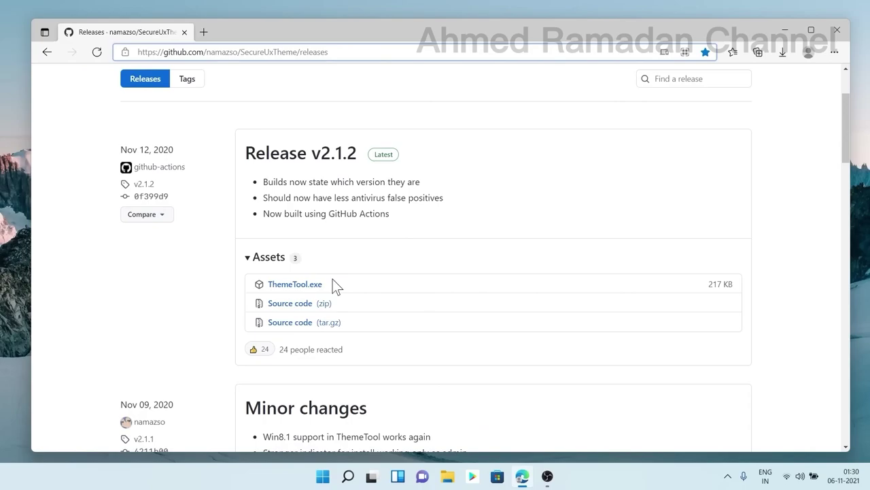
drag(332, 279, 268, 278)
click(275, 288)
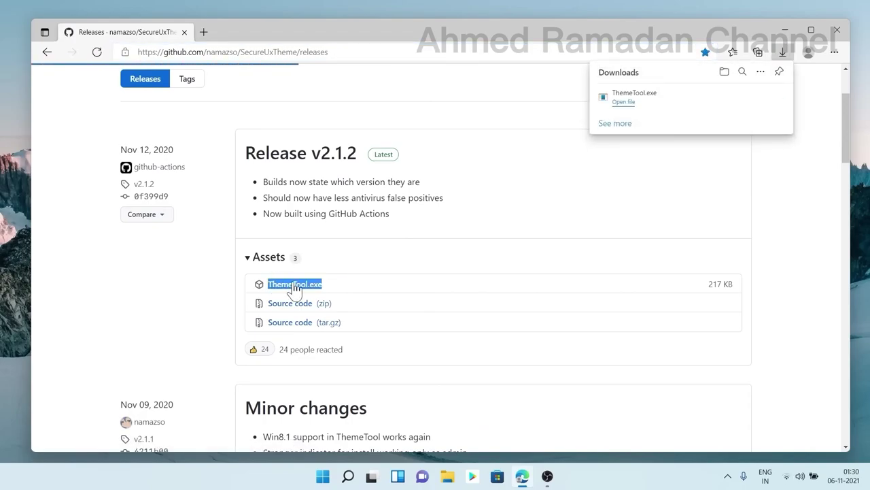
Step: Move ThemeTool.exe from the Downloads folder to the root of Local Disk (C:), granting administrator permission
click(736, 101)
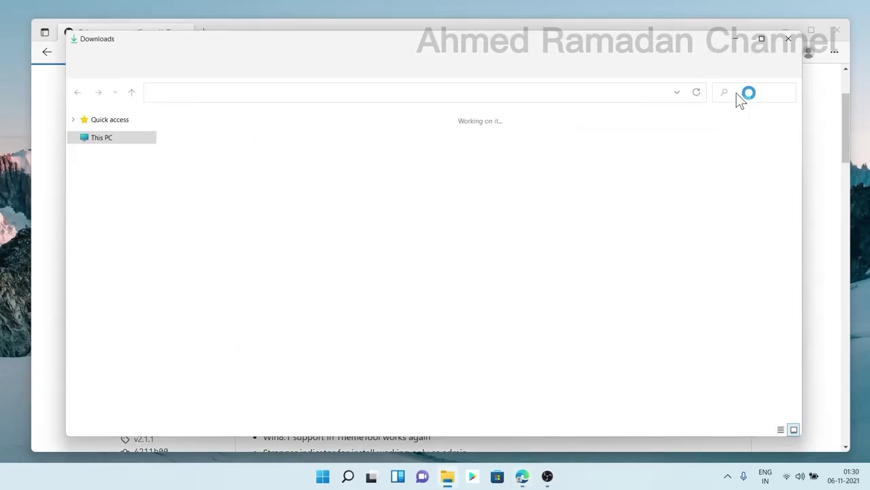
double_click(195, 151)
right_click(196, 151)
click(210, 164)
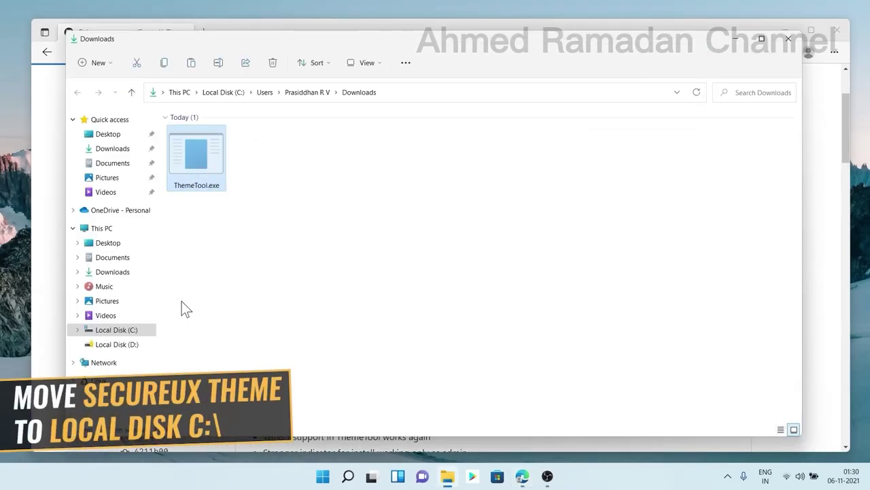
click(119, 330)
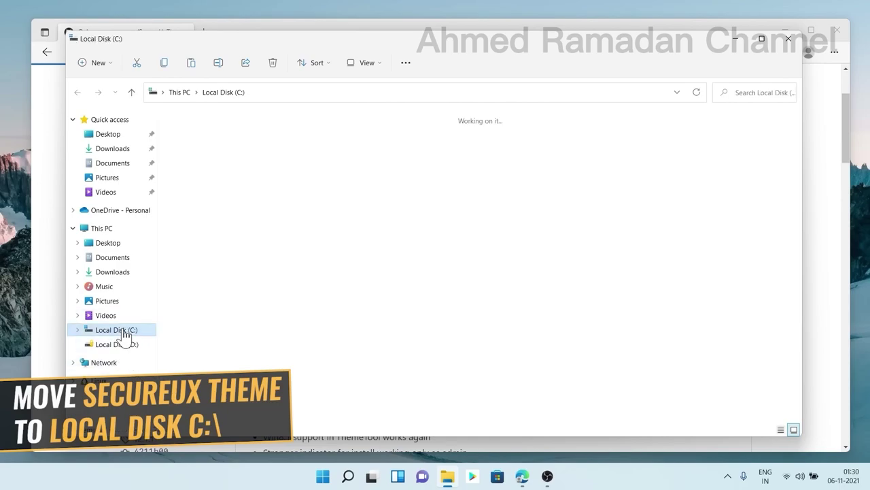
right_click(640, 218)
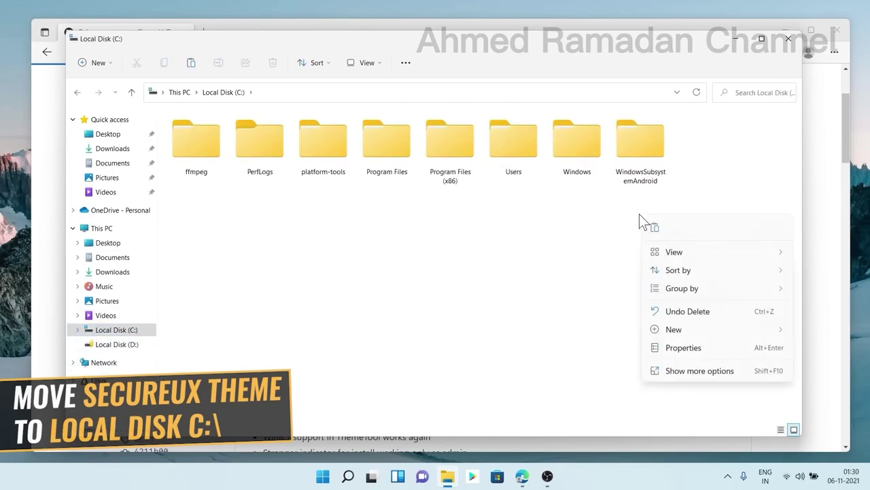
click(654, 228)
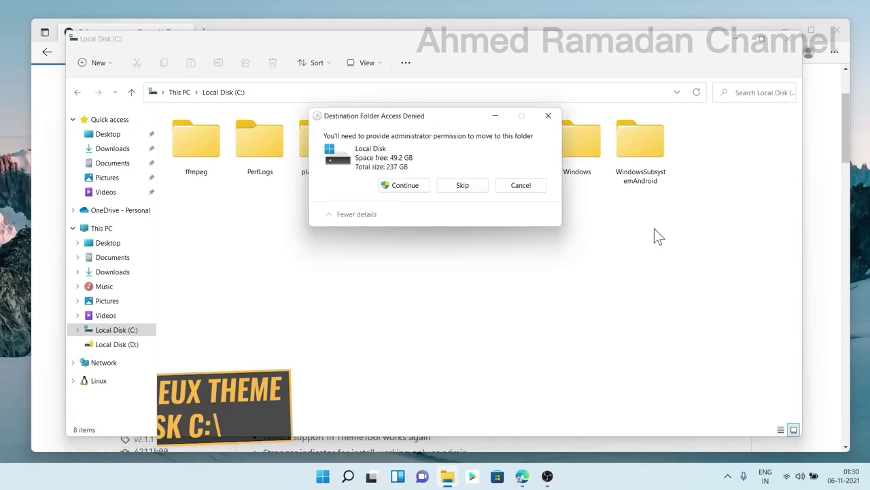
click(419, 182)
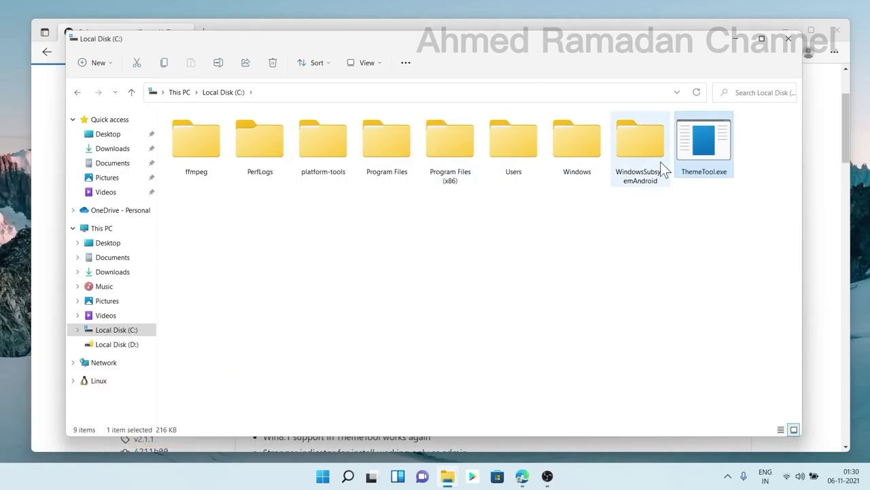
Step: Run ThemeTool.exe as administrator and agree to its license
right_click(693, 134)
click(720, 184)
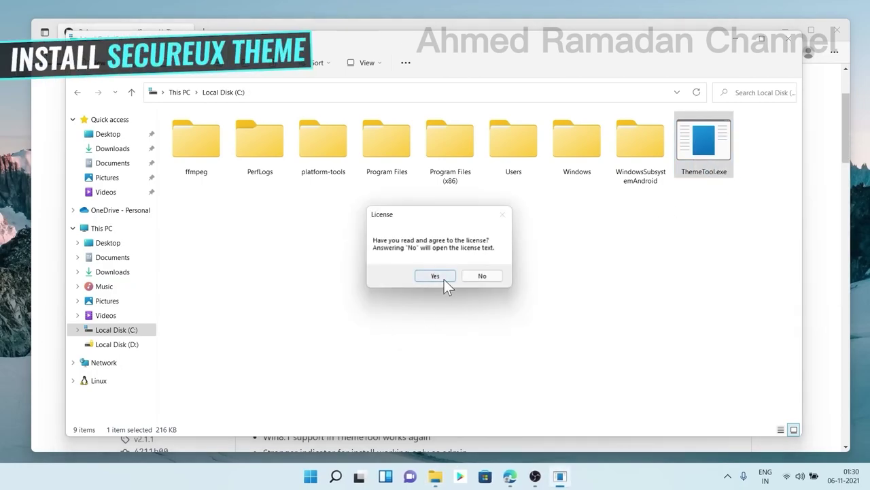
click(442, 280)
drag(265, 19, 534, 128)
Step: Install the SecureUxTheme patcher with Hook SystemSettings enabled and reboot the computer
click(473, 232)
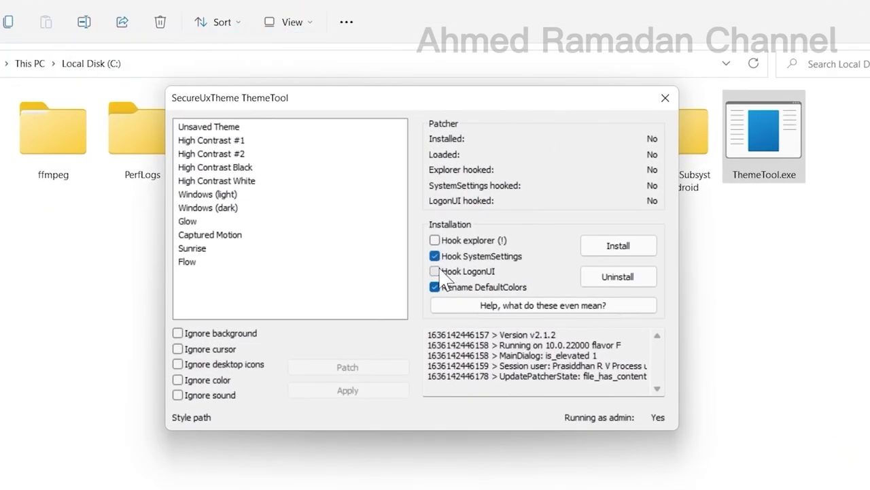
click(608, 245)
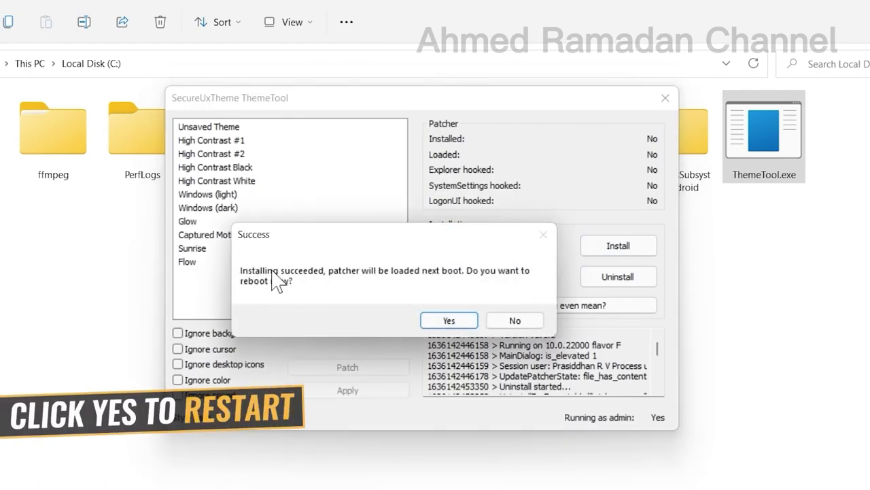
click(424, 323)
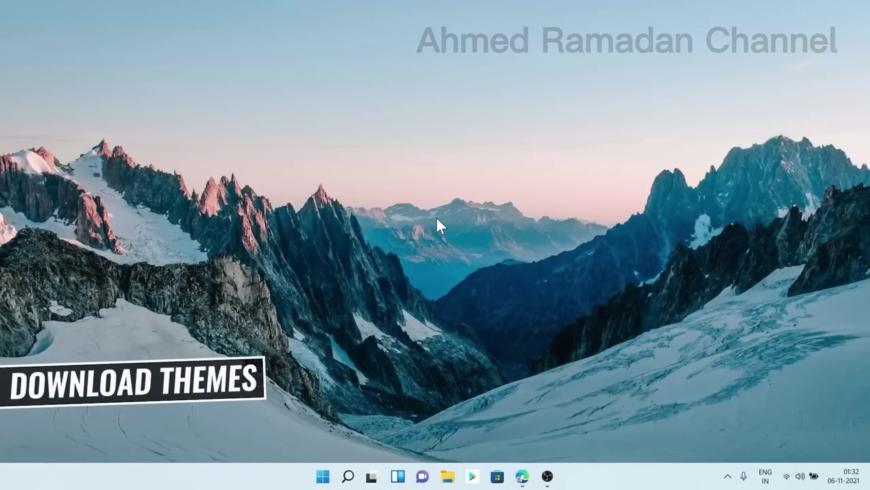
Step: Switch to Microsoft Edge and download the LIT3 for Windows and BIB3 for Windows themes from their DeviantArt pages
click(518, 472)
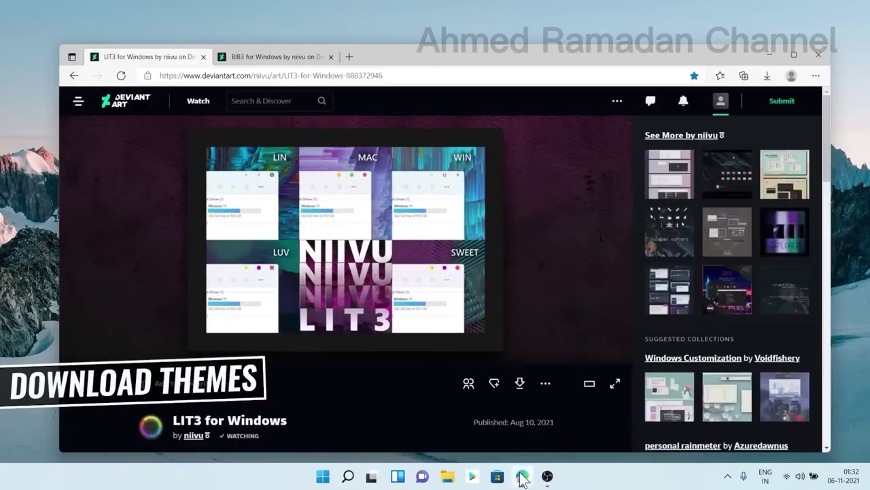
drag(278, 420, 158, 423)
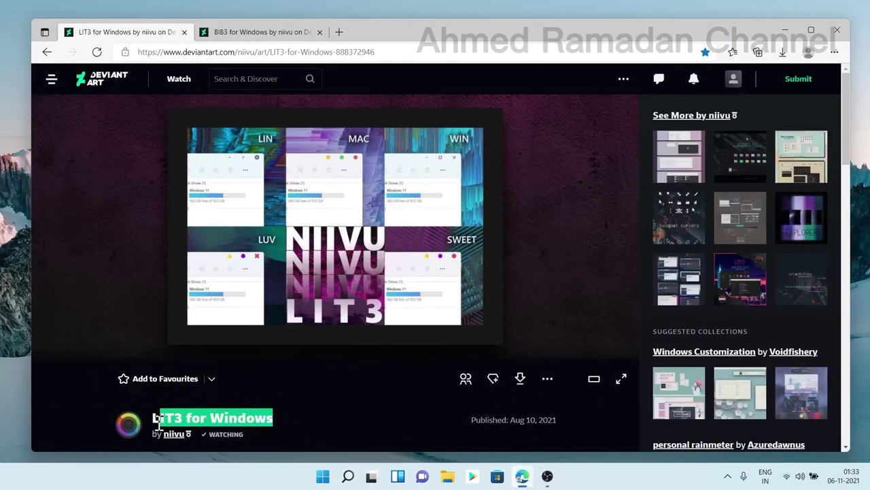
click(520, 379)
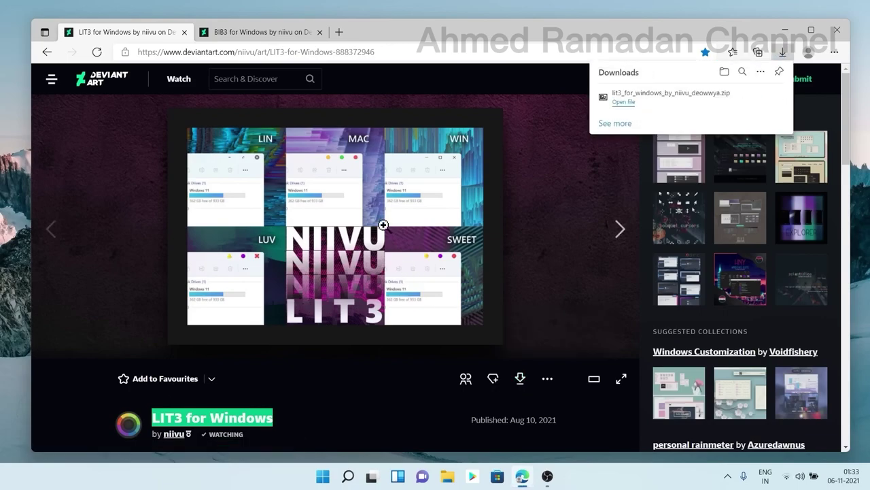
click(287, 36)
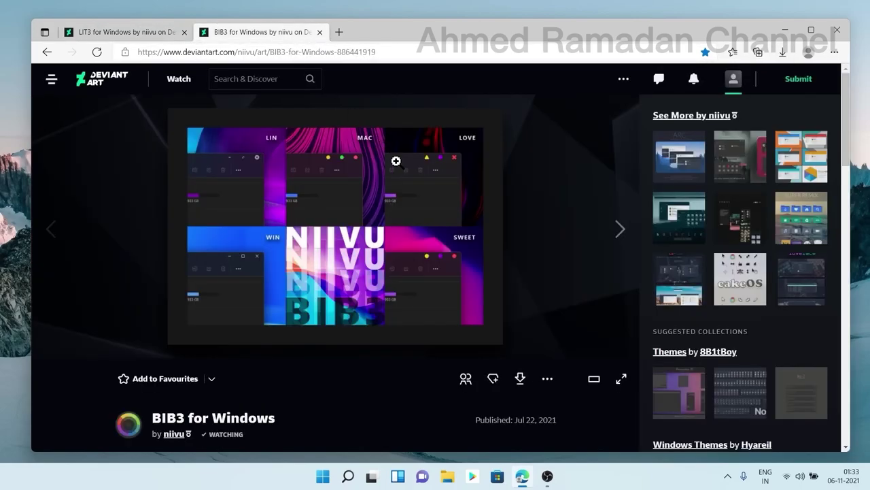
click(522, 381)
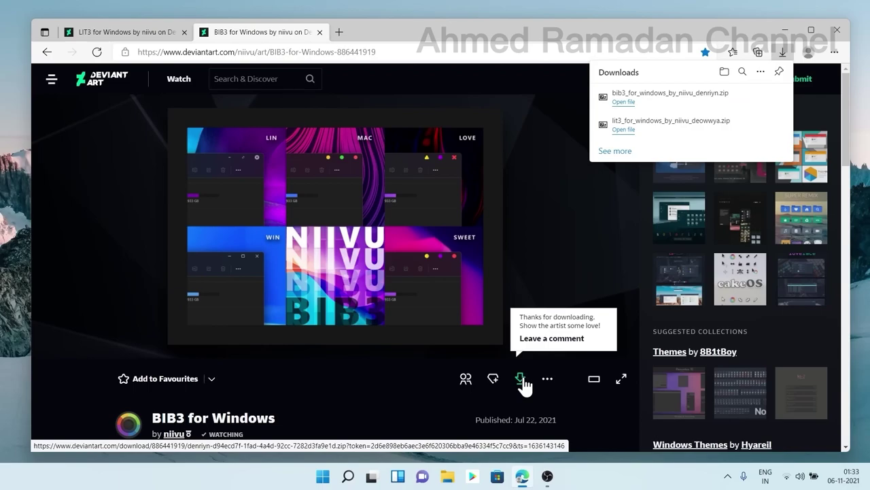
Step: Show the downloaded files in their folder, close the browser, and extract bib3_for_windows_by_niivu_denriyn.zip there with 7-Zip
click(745, 97)
click(836, 30)
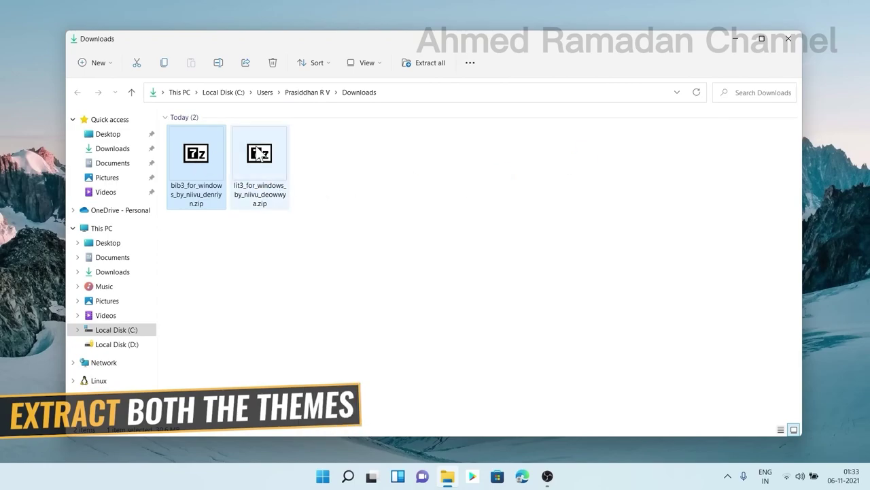
right_click(204, 156)
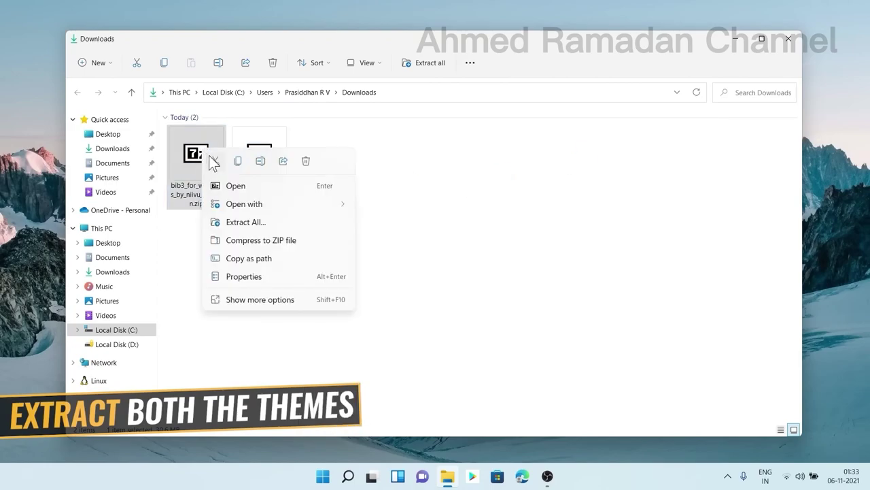
click(256, 299)
mouse_move(342, 49)
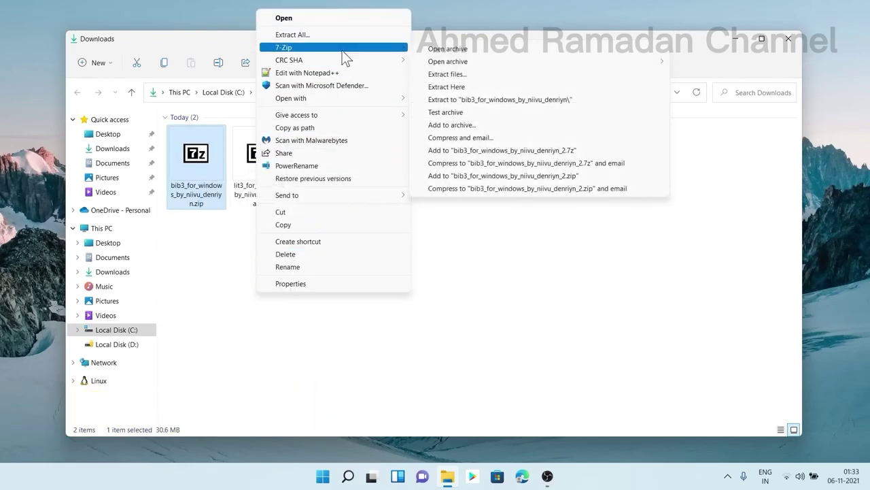
click(463, 88)
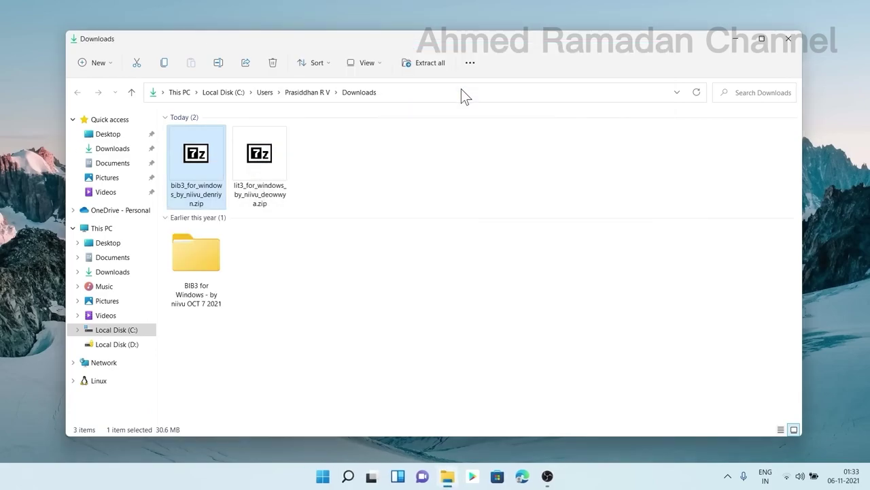
Step: Extract lit3_for_windows_by_niivu_deowwya.zip into the Downloads folder with 7-Zip
right_click(280, 163)
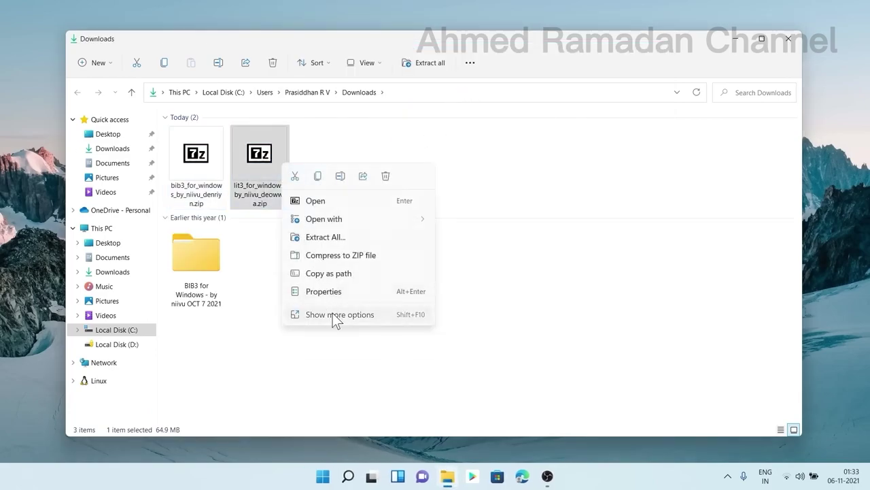
click(336, 316)
mouse_move(415, 68)
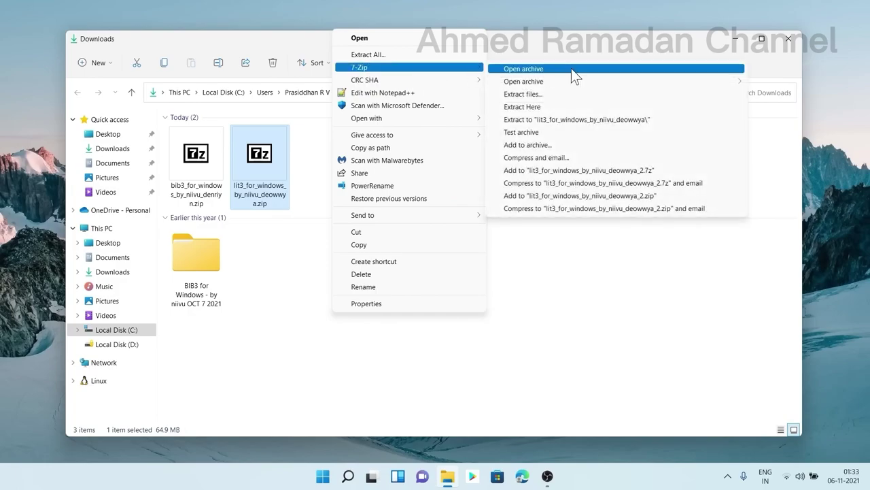
click(564, 106)
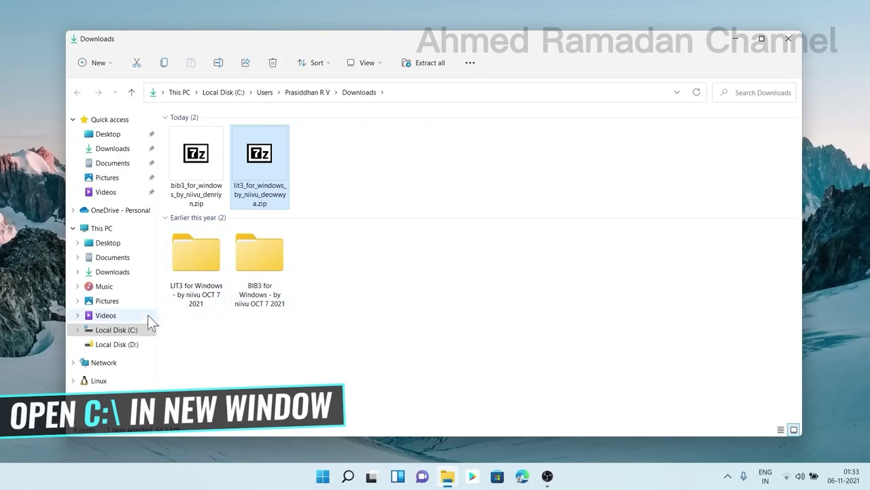
Step: Open Local Disk (C:) in a new window and resize both Explorer windows so it sits side by side with Downloads
right_click(126, 333)
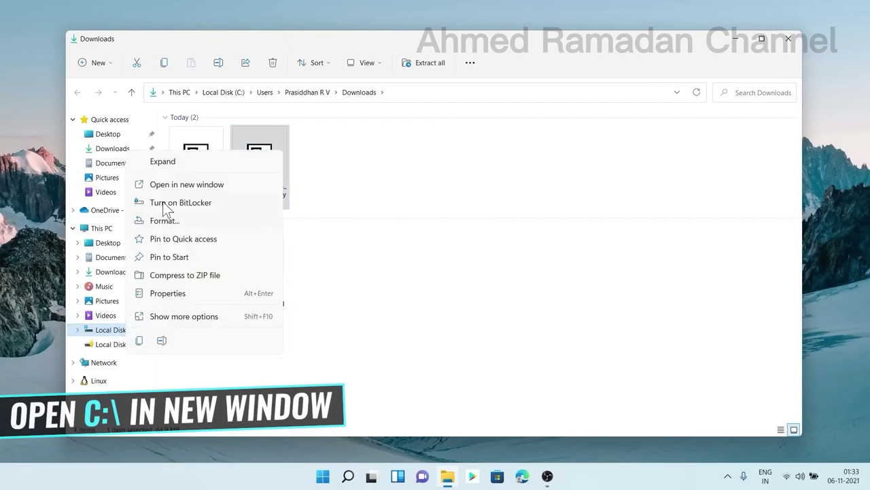
click(171, 185)
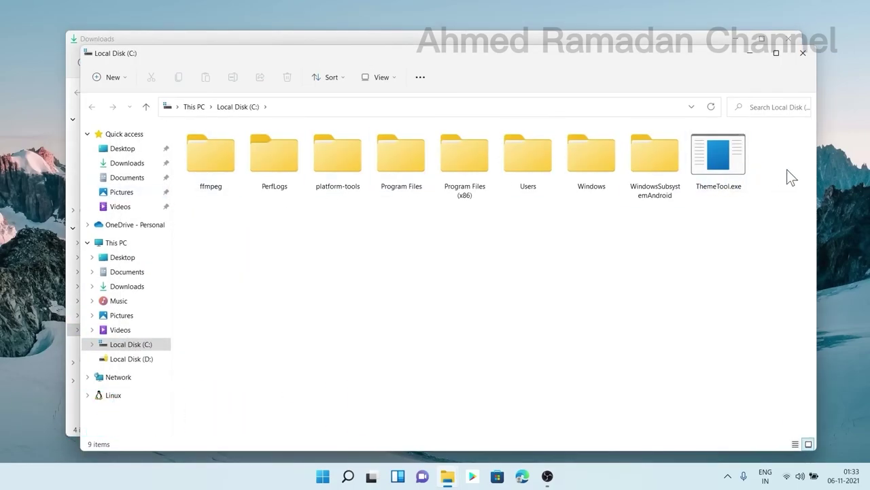
drag(816, 176, 482, 195)
drag(313, 68, 272, 58)
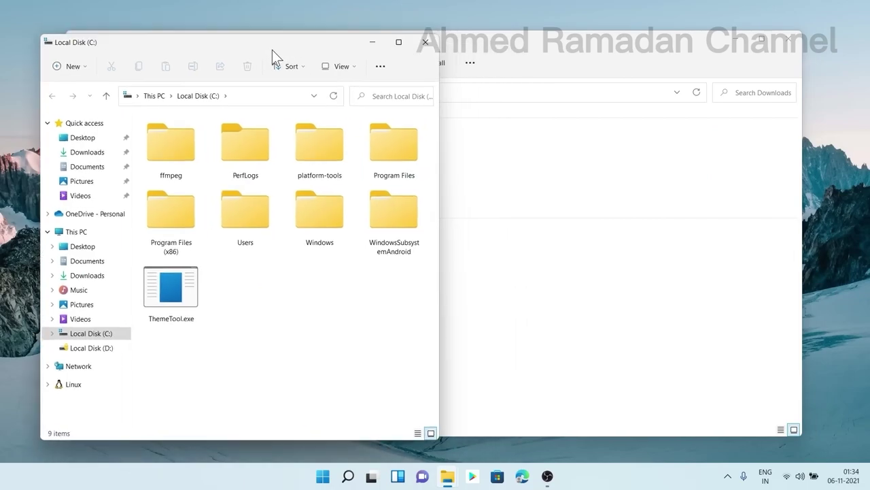
key(alt+Tab)
drag(67, 196, 457, 196)
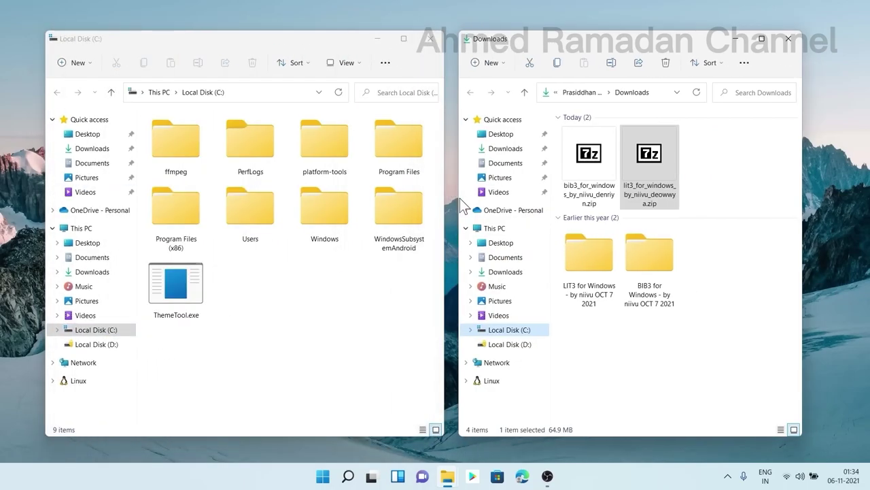
drag(803, 211, 840, 208)
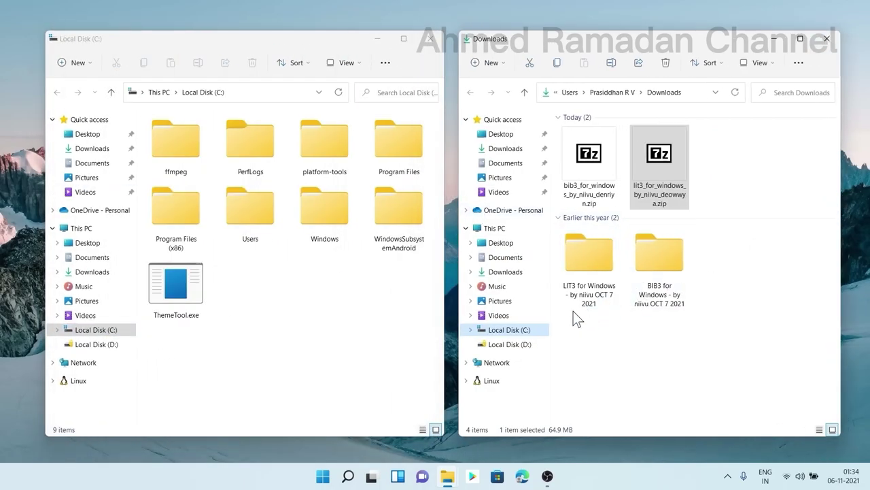
Step: In LIT3 for Windows, open Windows Themes and select the LIT3 folder, LIT3 MAC NA.theme and LIT3 MAC.theme
click(578, 267)
double_click(579, 268)
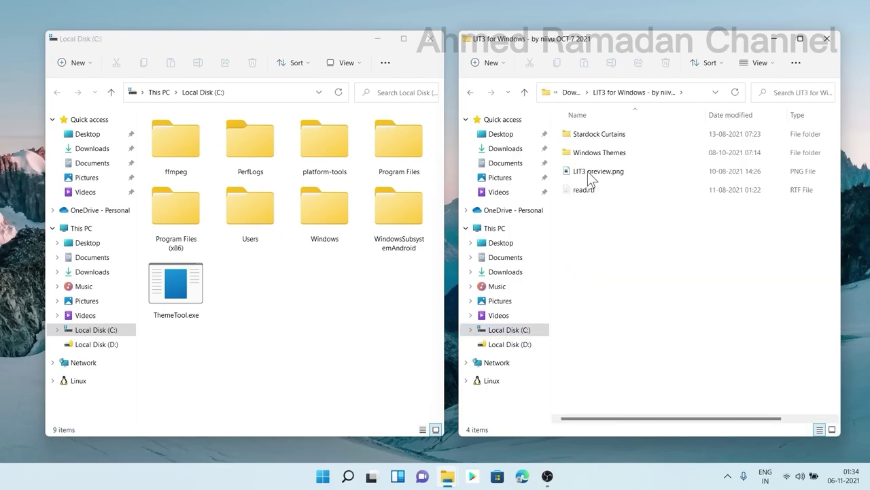
click(588, 155)
double_click(589, 155)
click(587, 136)
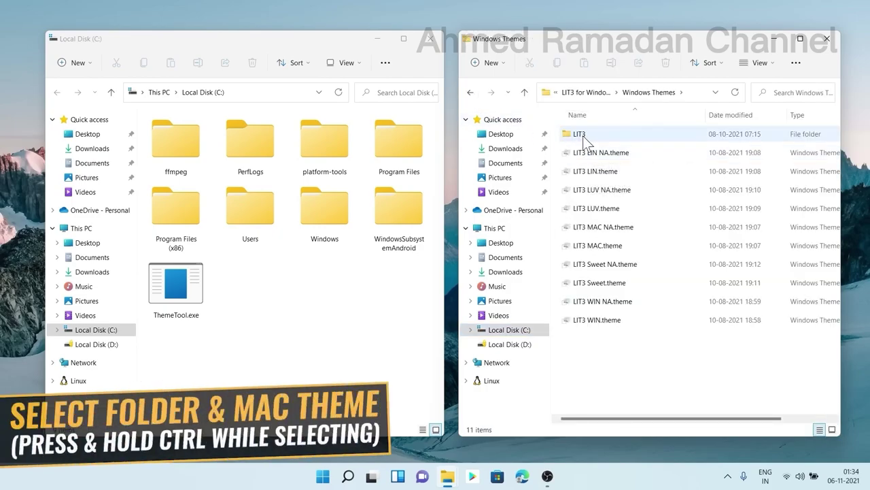
ctrl+click(603, 228)
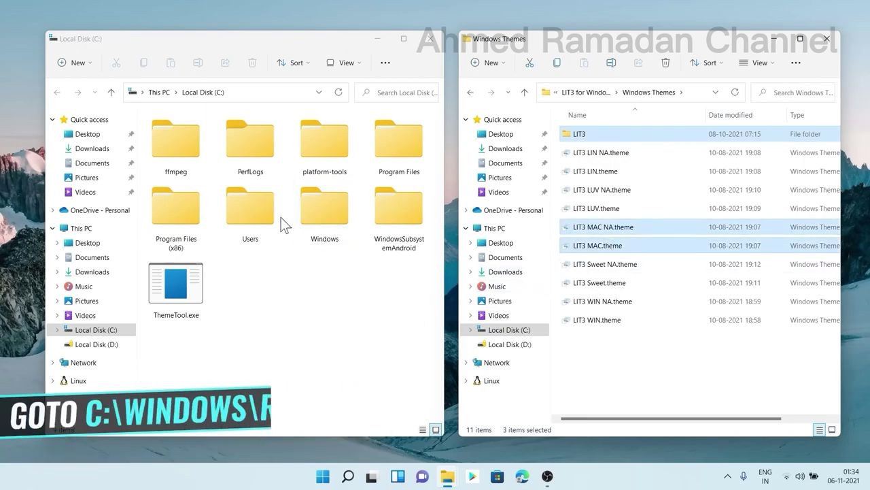
Step: Open C:\Windows\Resources\Themes in the C: window and move the selected LIT3 folder and two MAC theme files there
double_click(319, 209)
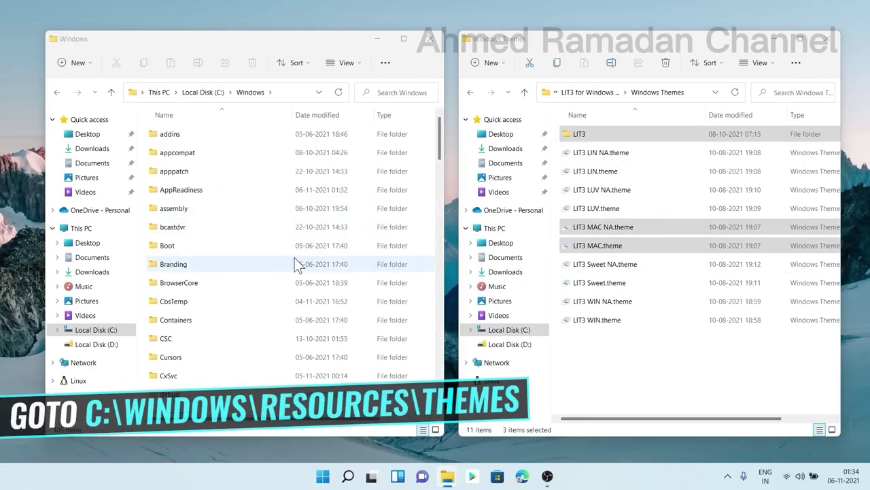
scroll(272, 306, down, 3)
scroll(258, 355, down, 10)
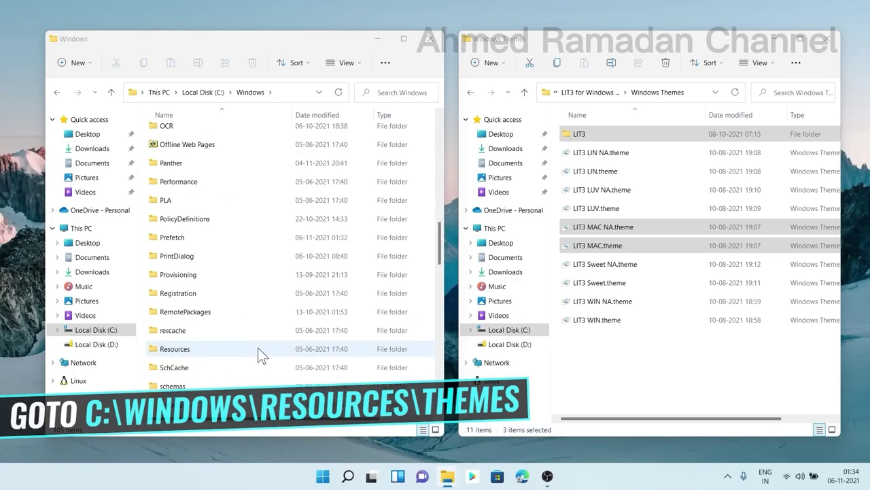
click(171, 353)
double_click(194, 348)
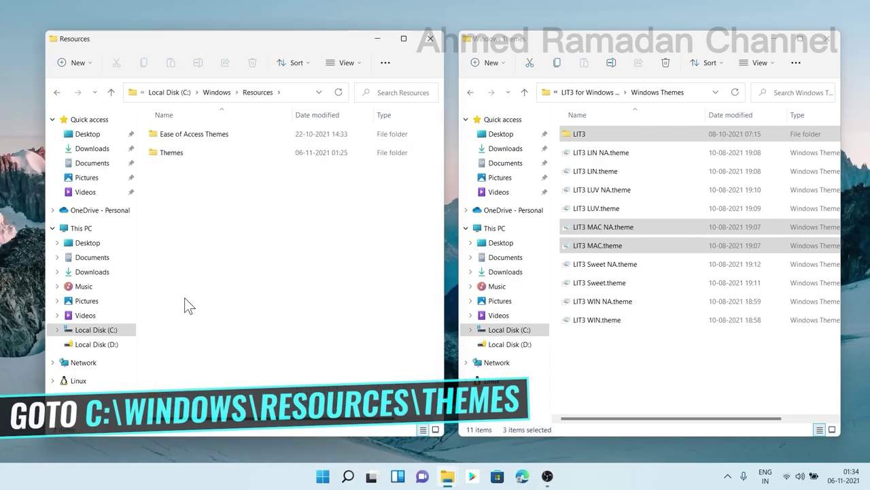
double_click(162, 155)
drag(583, 246, 291, 305)
click(196, 210)
click(187, 194)
click(209, 207)
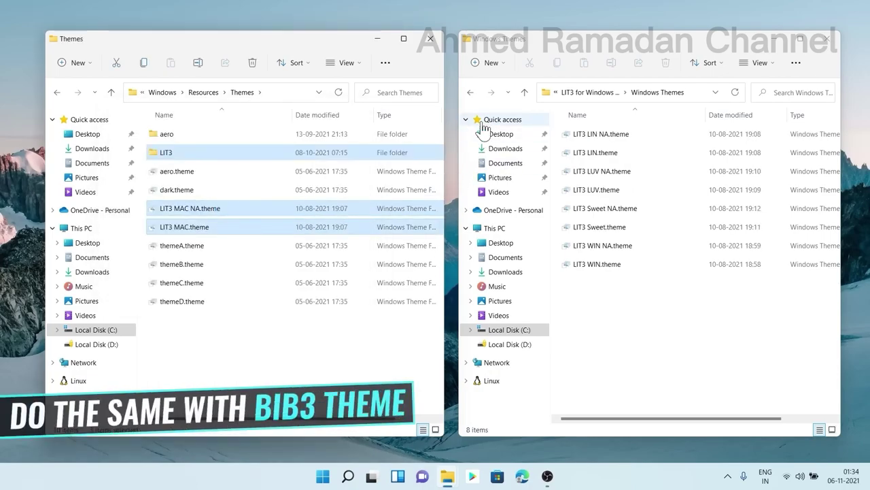
Step: Return to Downloads and open BIB3 for Windows, Windows 10+11 Themes, then the Dark Mode only (less buggy) folder
click(476, 94)
click(476, 94)
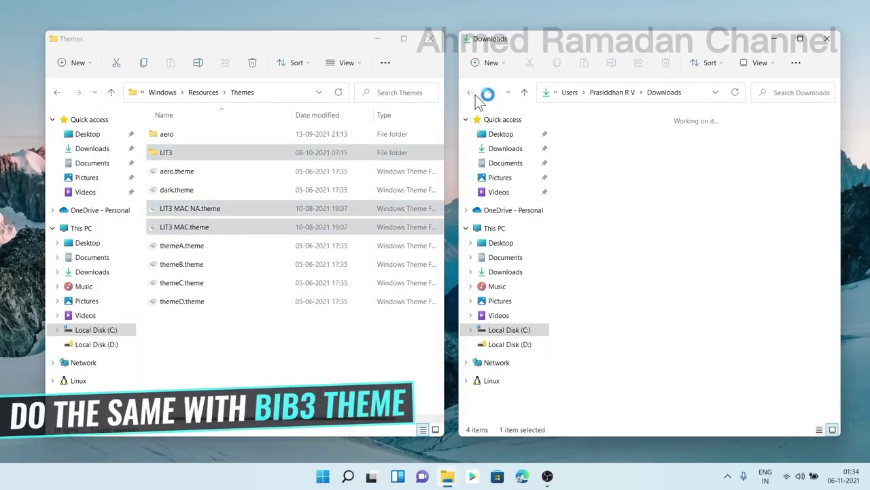
double_click(669, 260)
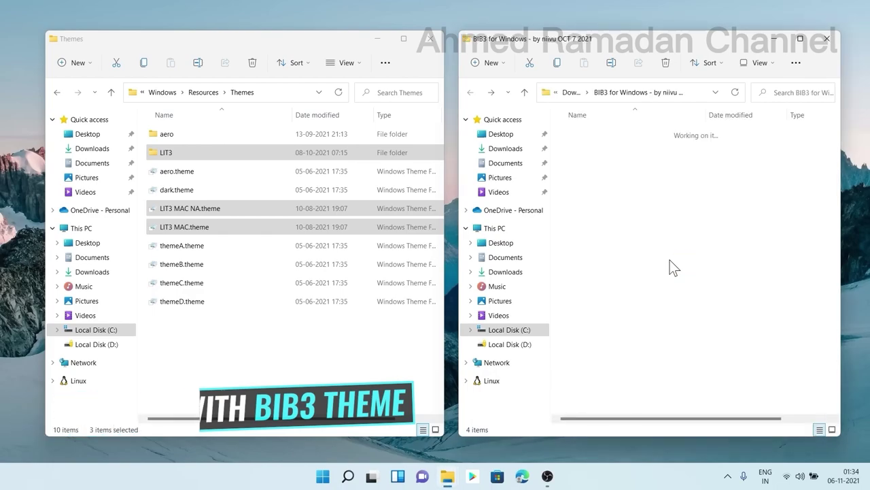
double_click(583, 146)
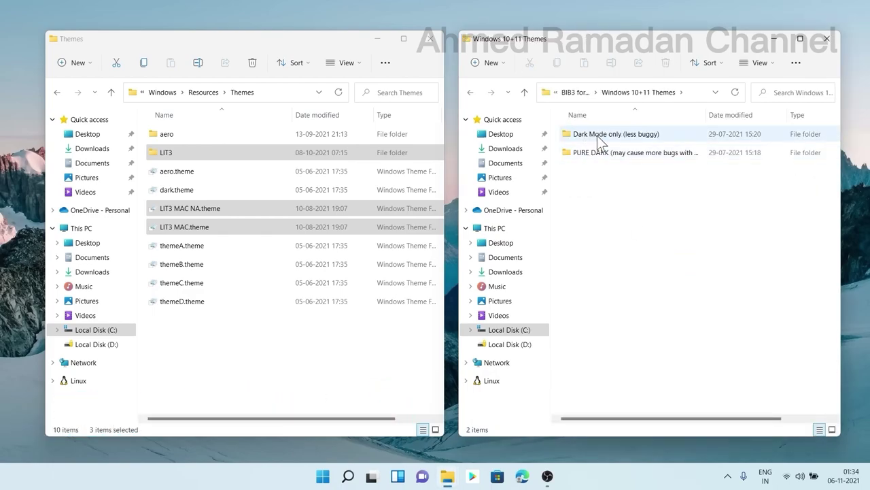
double_click(597, 135)
Step: Move the BIB3DM folder, BIB3DM MAC NA.theme and BIB3DM MAC.theme into C:\Windows\Resources\Themes
click(588, 140)
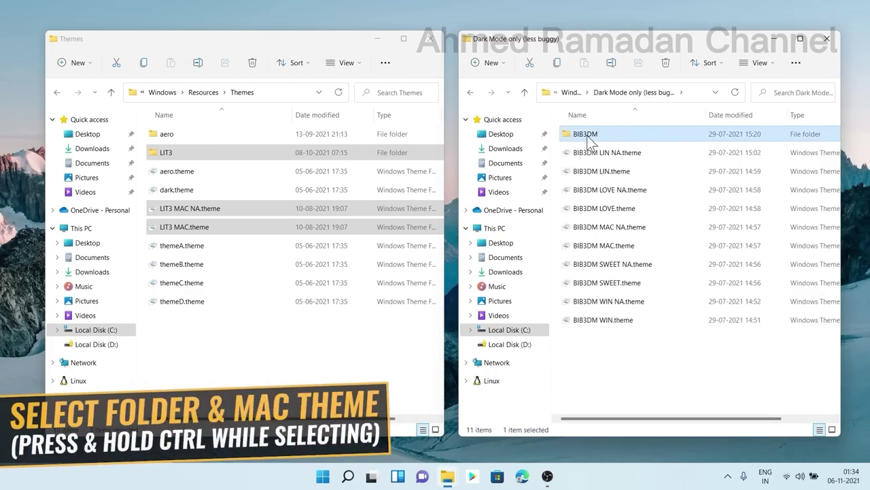
ctrl+click(621, 227)
ctrl+click(626, 244)
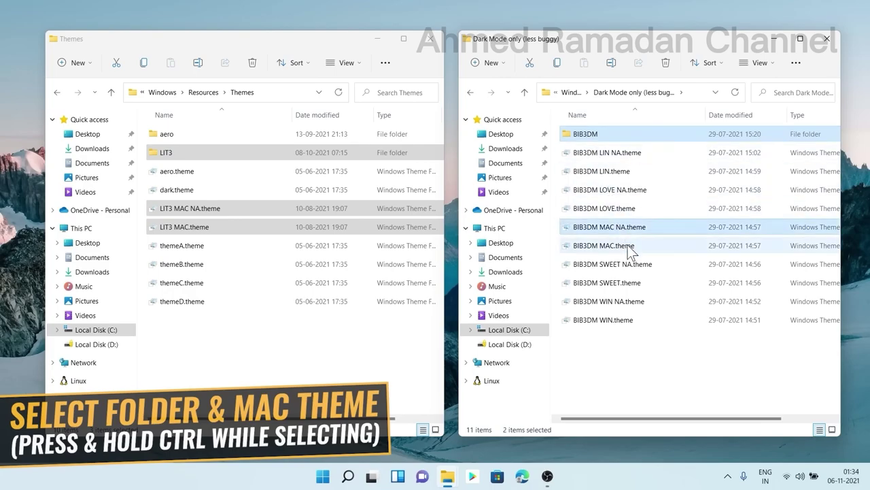
drag(617, 225, 337, 335)
click(405, 212)
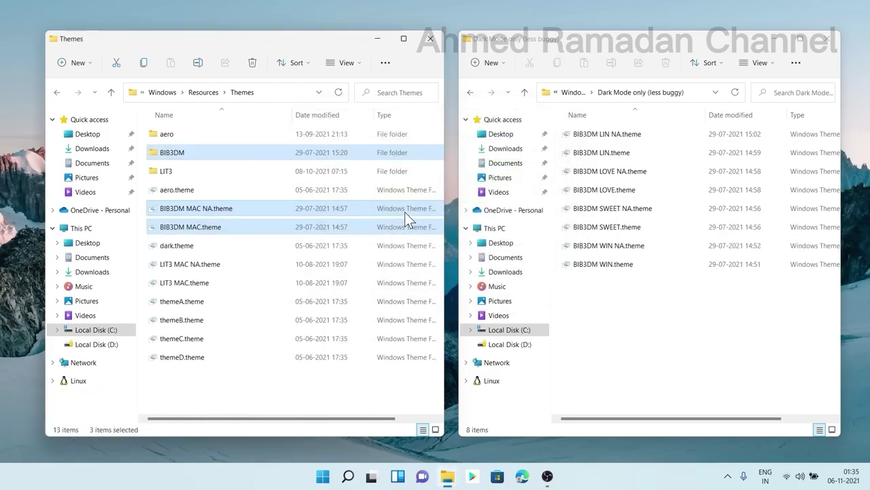
Step: Close the Dark Mode only window, widen the Themes window and clear its file selection
click(826, 39)
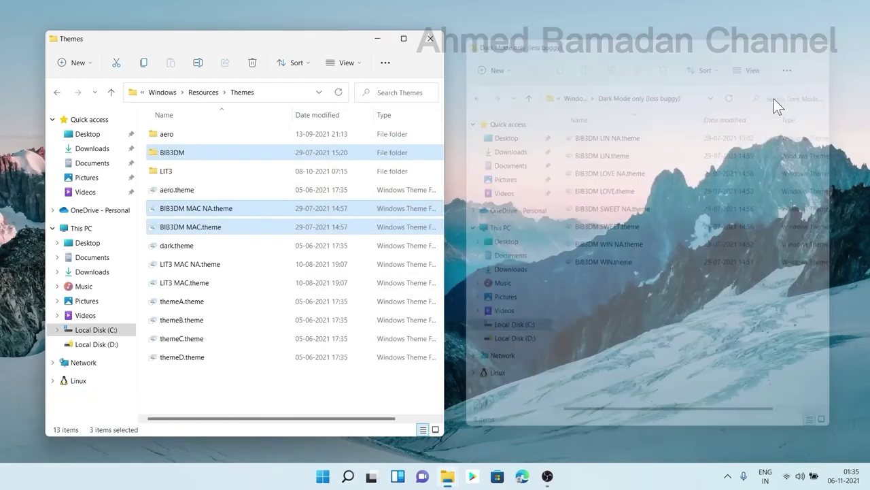
drag(445, 242, 792, 234)
click(470, 406)
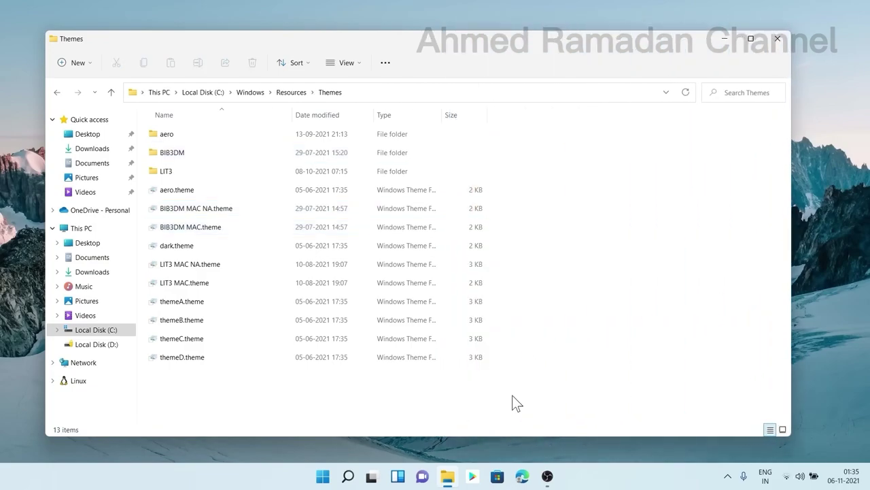
Step: Run ThemeTool.exe from Local Disk (C:) as administrator and move its window to the middle of the desktop
click(107, 331)
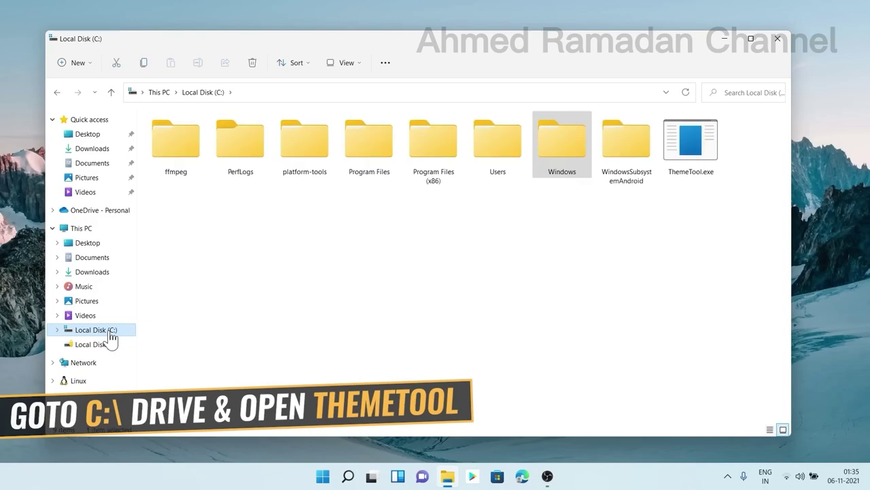
right_click(669, 144)
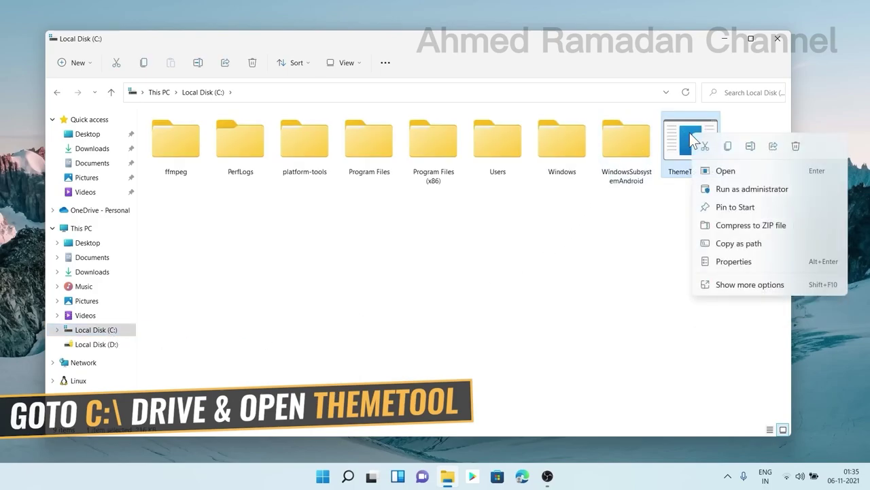
click(722, 189)
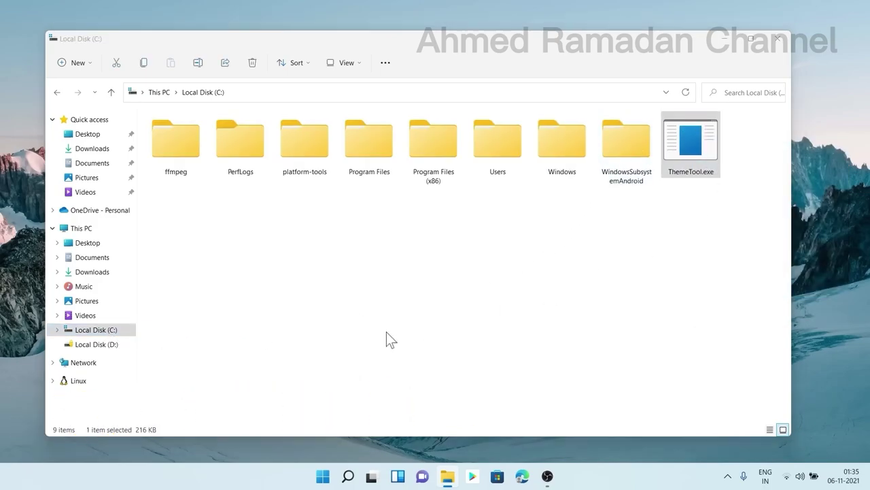
click(435, 276)
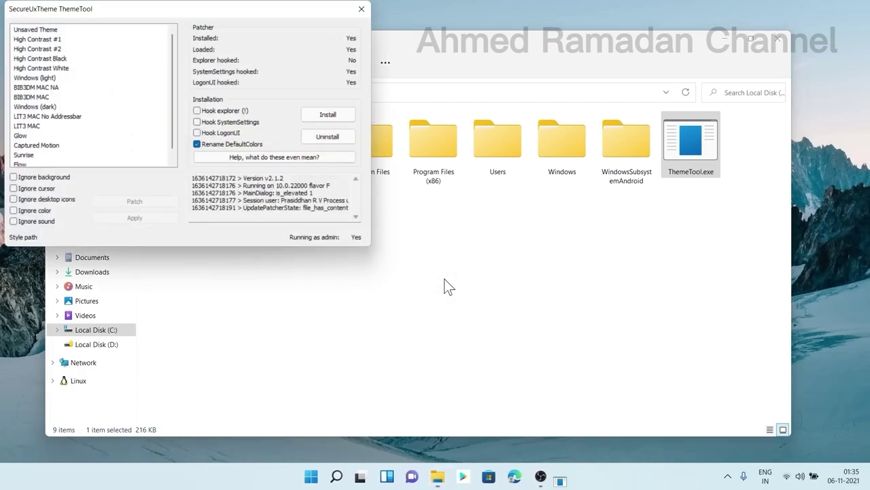
drag(288, 13, 533, 118)
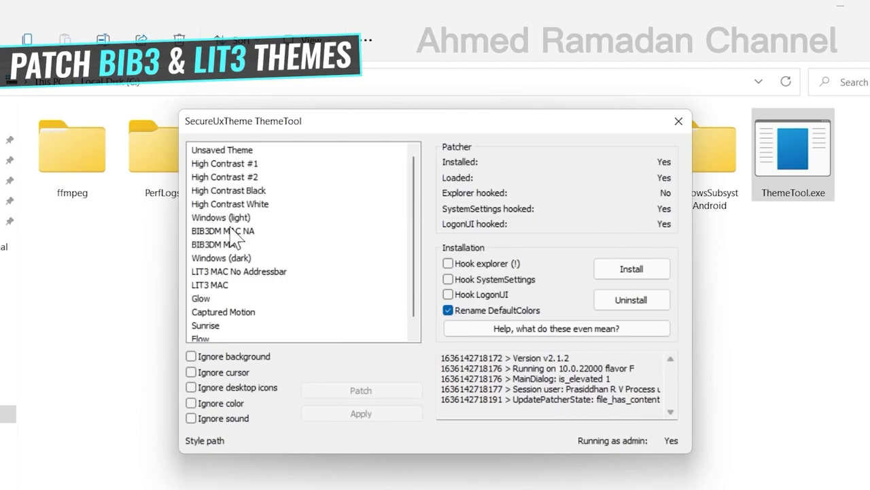
Step: Patch the BIB3DM MAC NA and BIB3DM MAC themes in ThemeTool
click(231, 235)
click(384, 390)
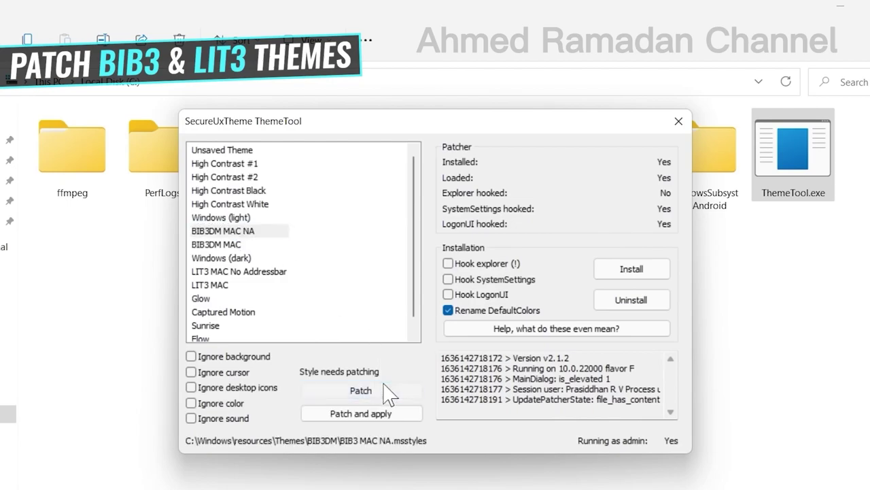
click(240, 245)
click(346, 391)
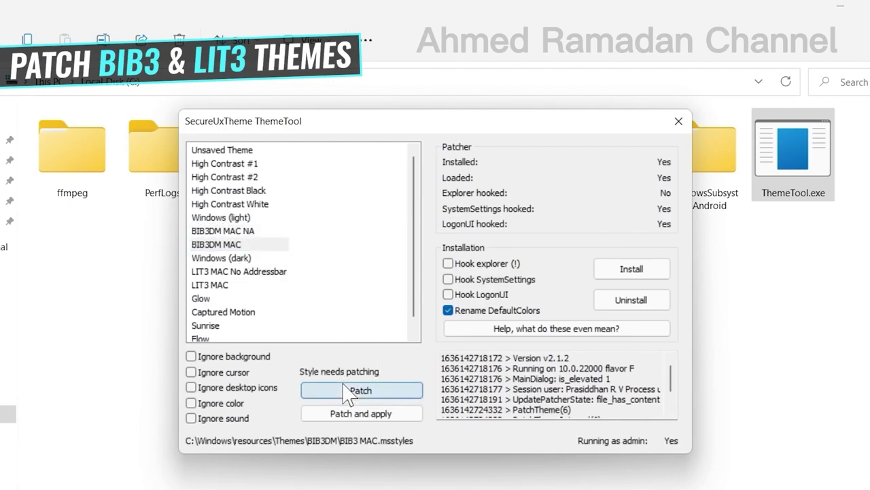
Step: Patch the LIT3 MAC No Addressbar and LIT3 MAC themes
drag(415, 246, 417, 276)
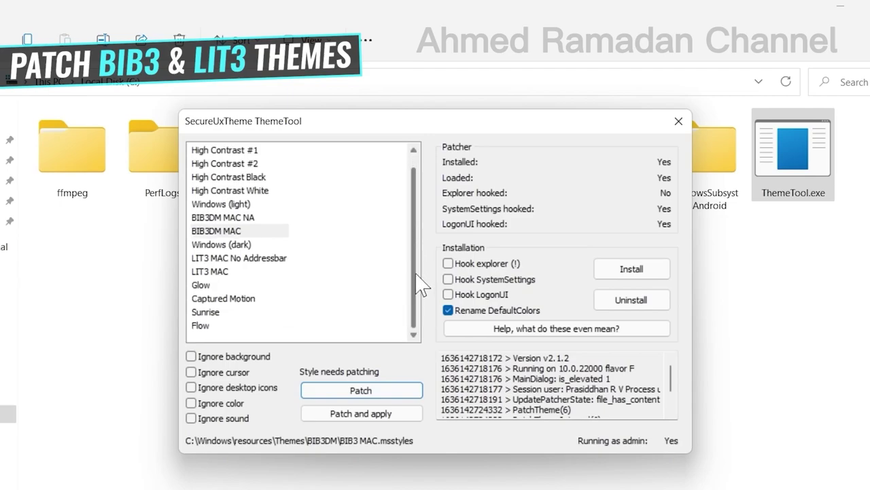
click(249, 262)
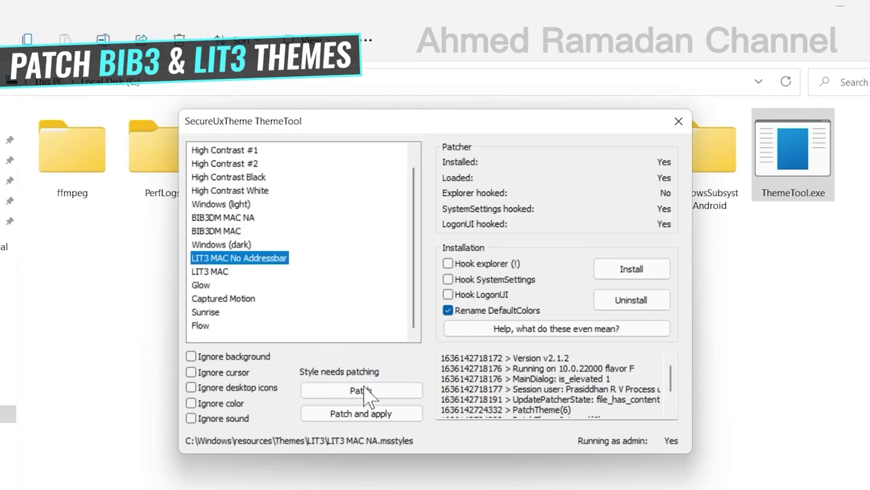
click(367, 392)
click(235, 271)
click(340, 392)
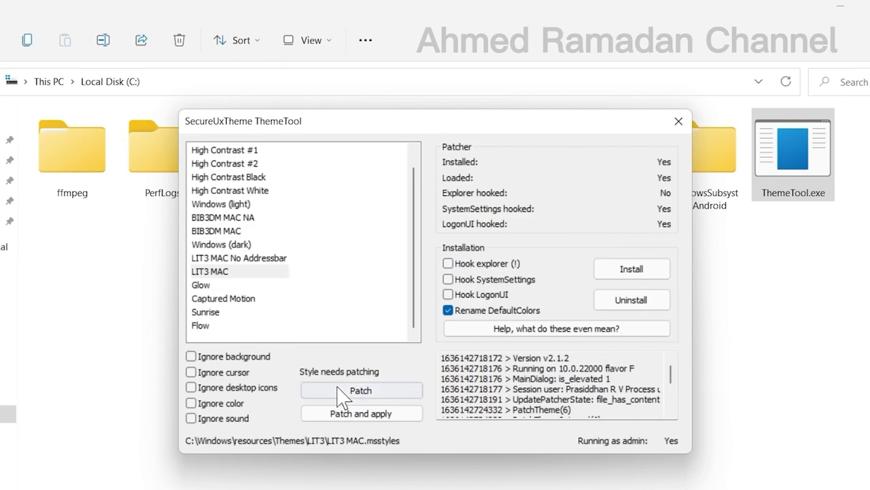
Step: Check the patch status of the LIT3 and BIB3DM entries, apply the LIT3 MAC theme and close ThemeTool
click(215, 258)
click(219, 271)
click(241, 217)
click(241, 230)
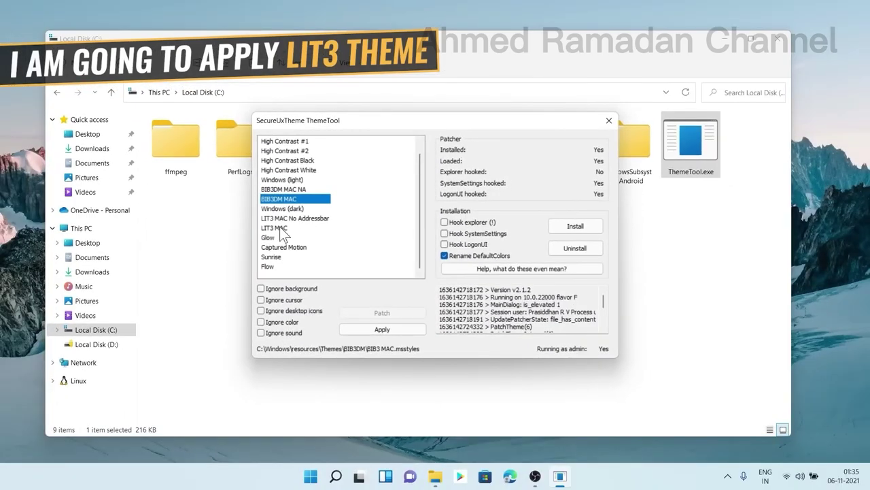
click(280, 228)
click(379, 330)
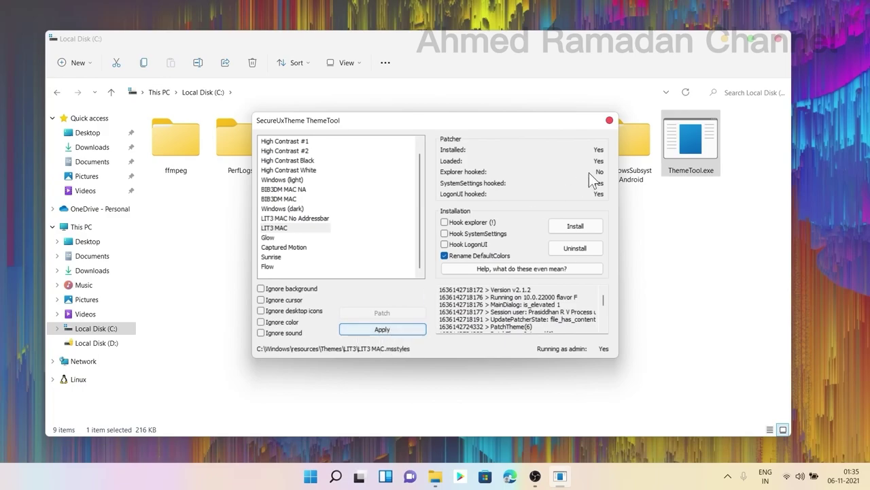
click(609, 121)
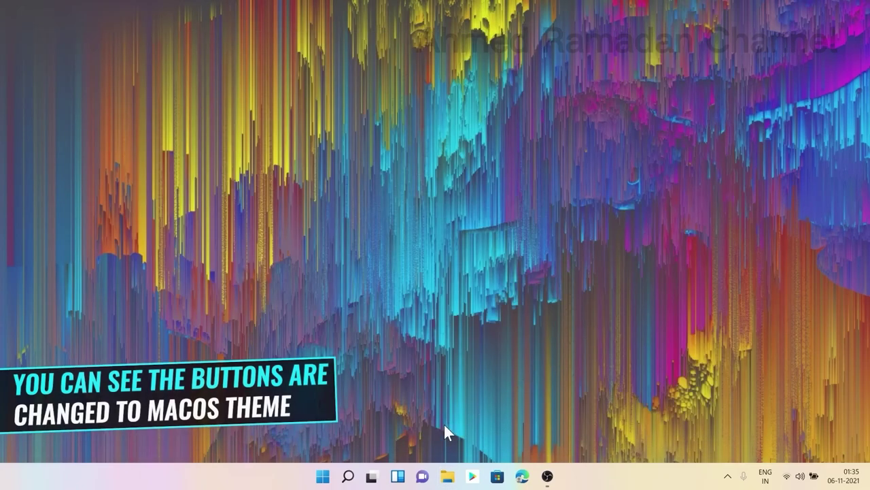
Step: Open File Explorer to examine the restyled window buttons and close it again
click(447, 477)
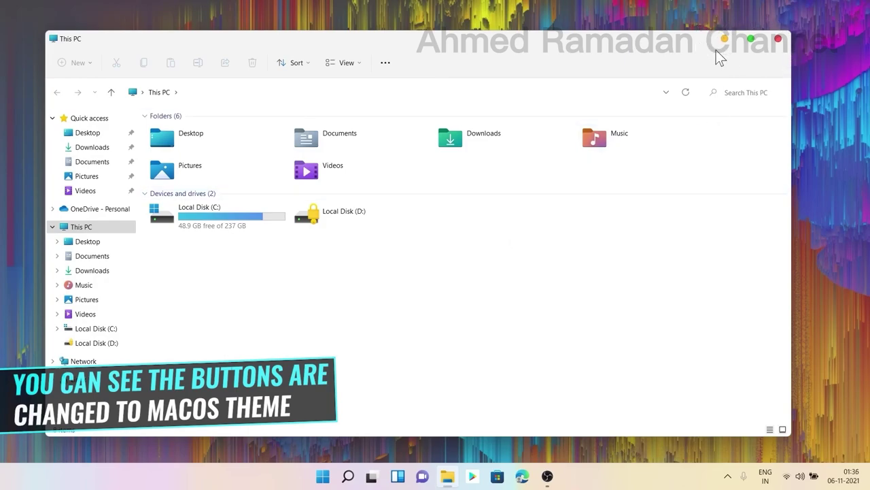
click(777, 39)
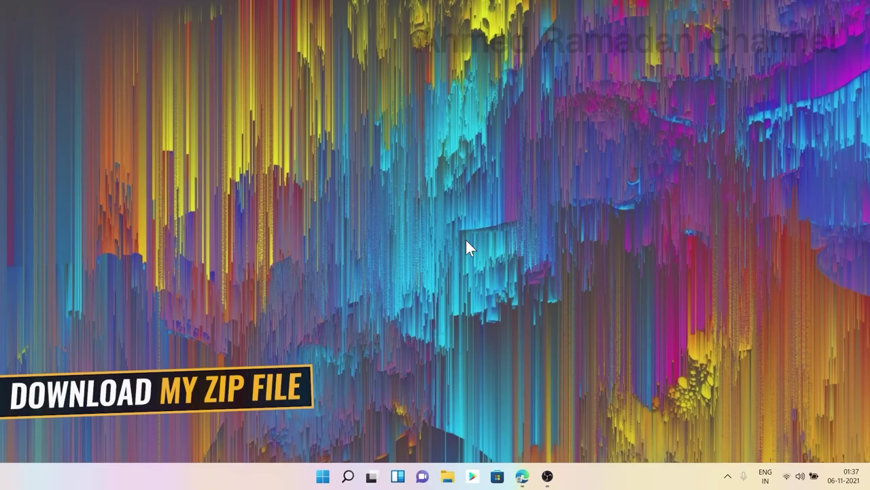
Step: Download "Make Windows 11 Look Like macOS (Tech Rifle).zip" directly from its Dropbox page in Edge
click(522, 475)
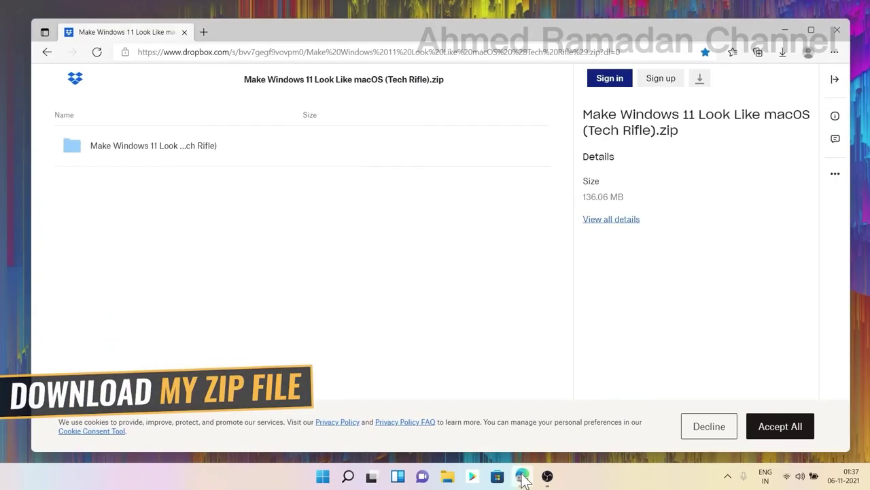
drag(251, 80, 446, 83)
click(446, 83)
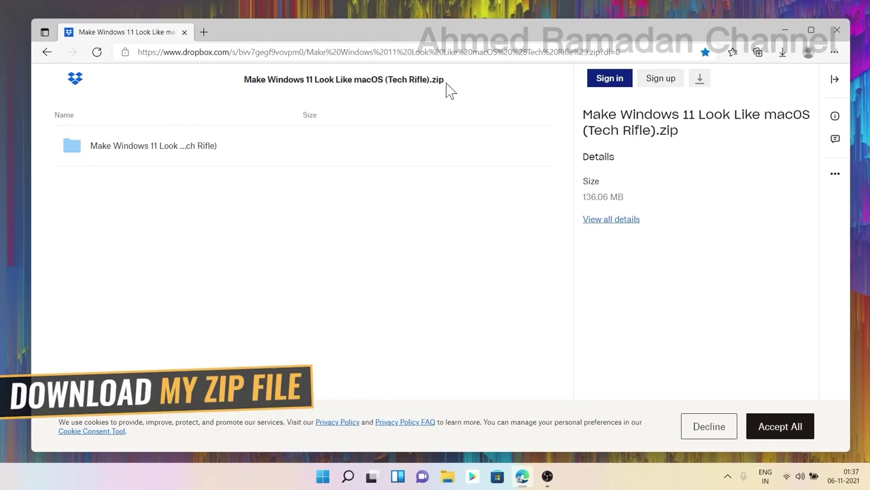
click(700, 79)
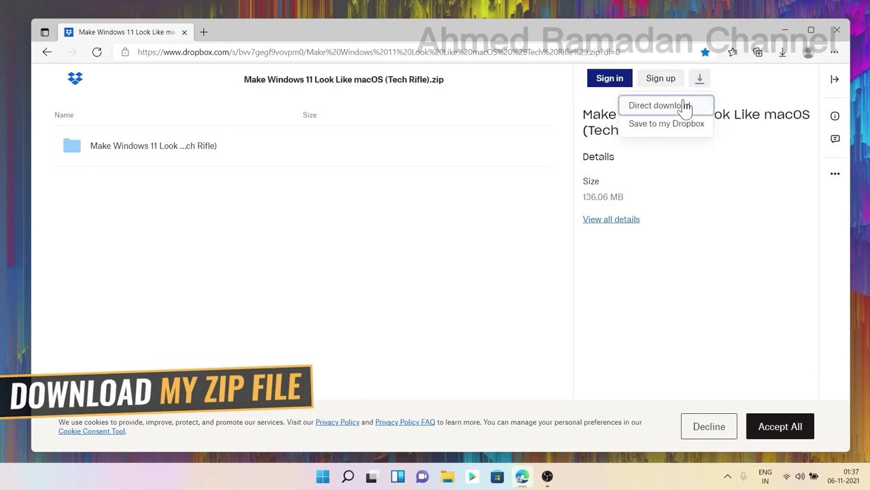
click(684, 105)
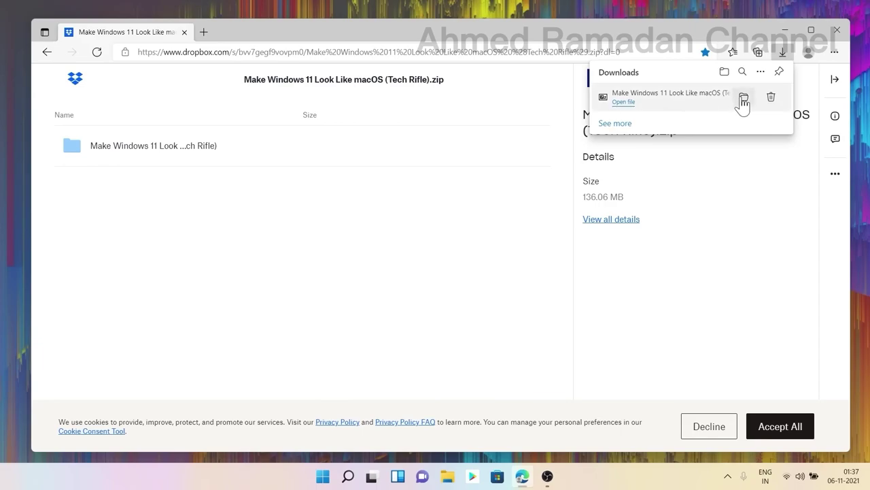
Step: Show the downloaded zip in the Downloads folder and extract it there with 7-Zip
click(743, 100)
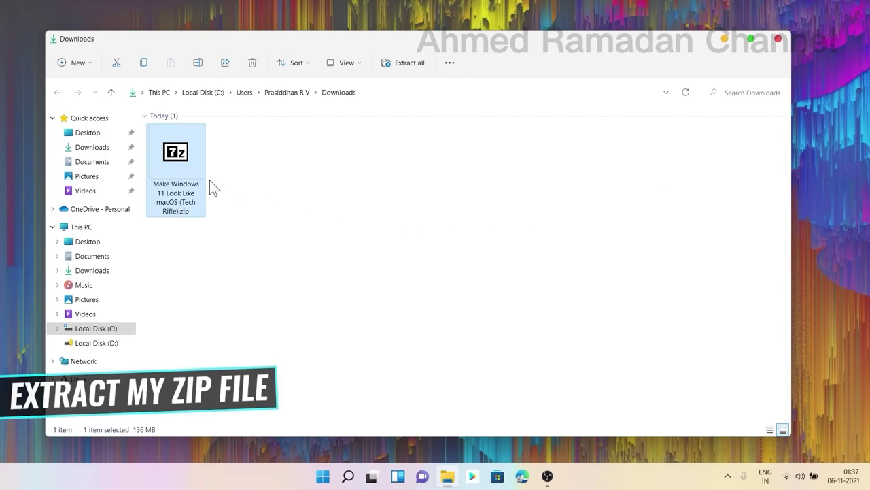
right_click(176, 160)
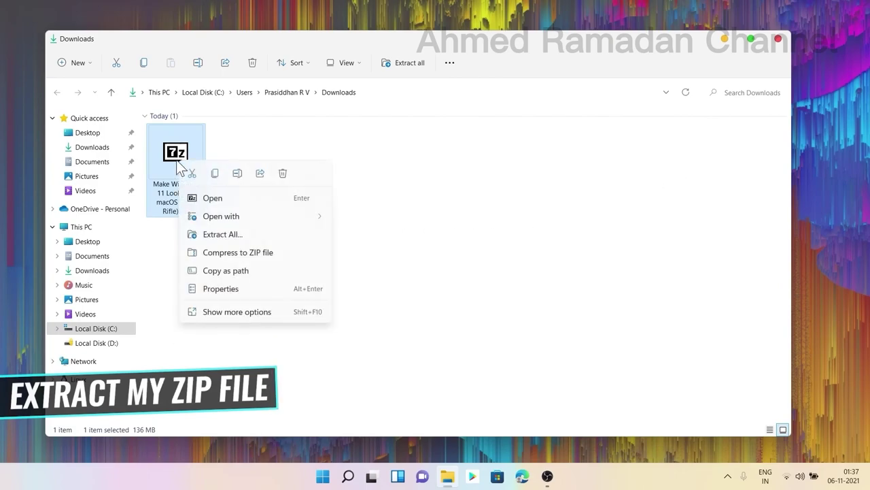
click(206, 316)
mouse_move(255, 89)
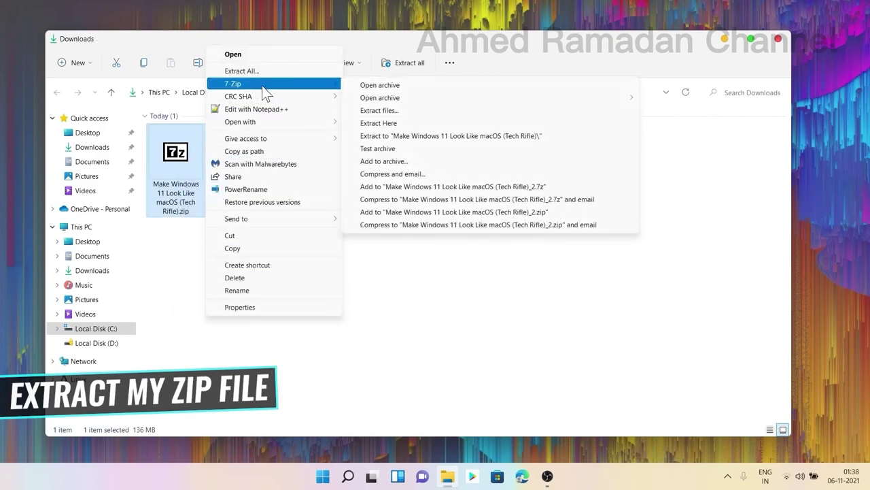
click(395, 122)
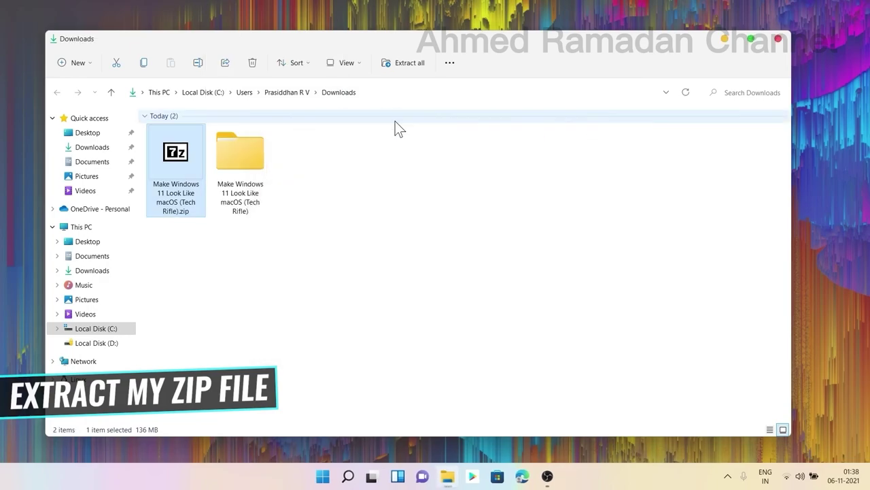
Step: Delete the zip archive from Downloads, keeping the extracted folder
click(216, 236)
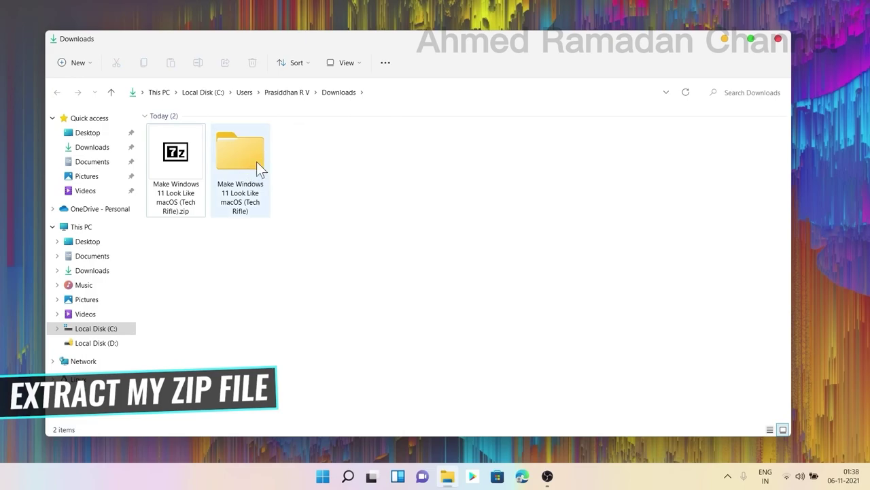
click(168, 159)
click(253, 63)
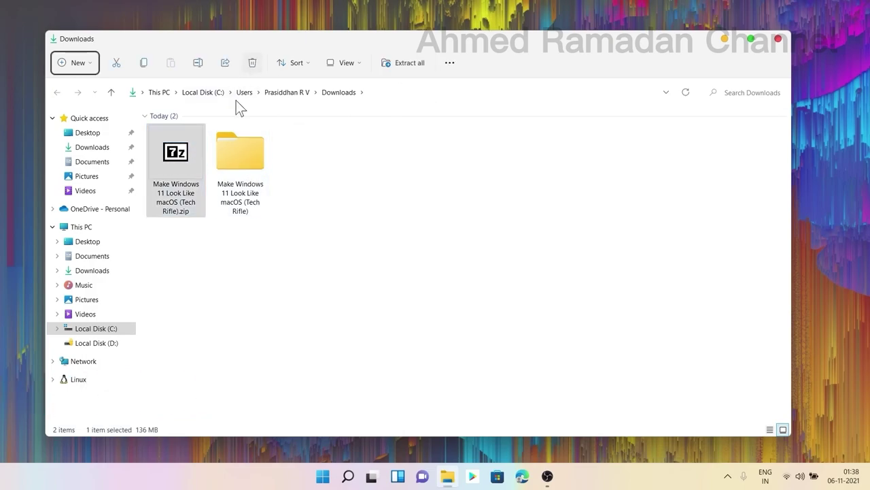
Step: Open the "1. 7TSP Icon Theme" subfolder of the extracted folder and show its files as large icons
double_click(182, 166)
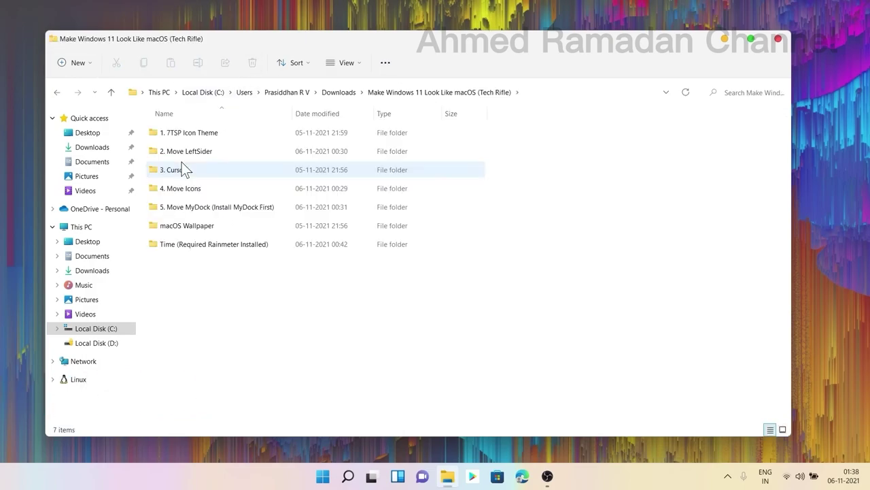
click(174, 134)
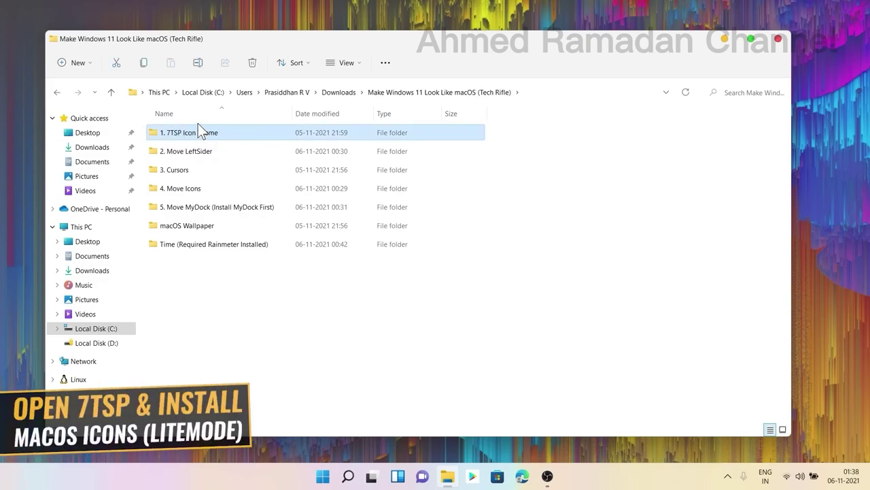
double_click(197, 132)
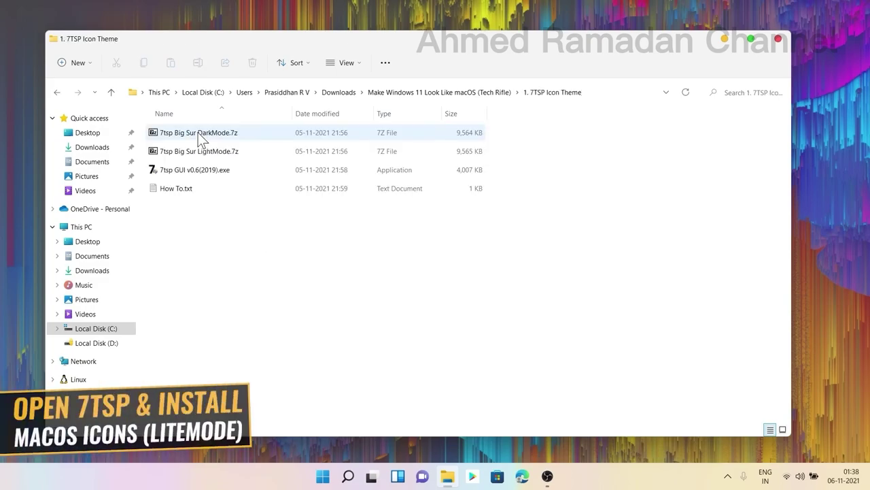
click(339, 64)
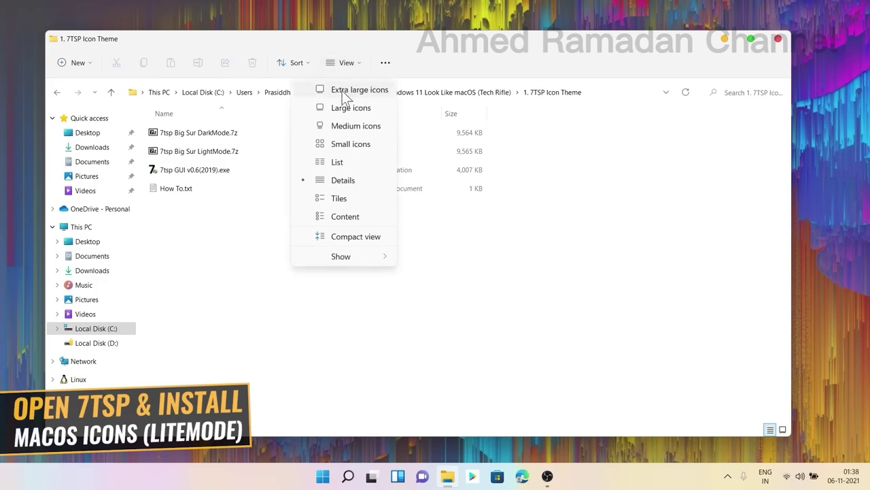
click(342, 106)
Step: Run 7tsp GUI v0.6(2019).exe, accept its agreement, close the agreement text and move the patcher window clear of the files
click(302, 136)
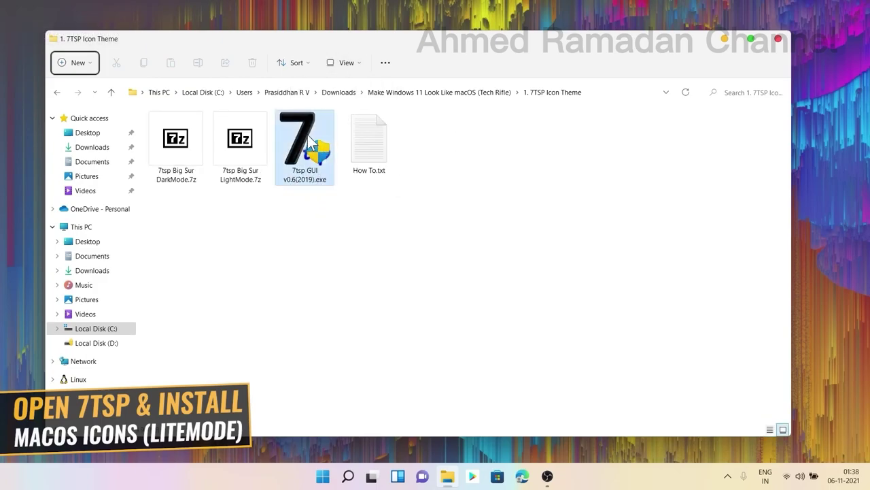
right_click(311, 137)
click(336, 188)
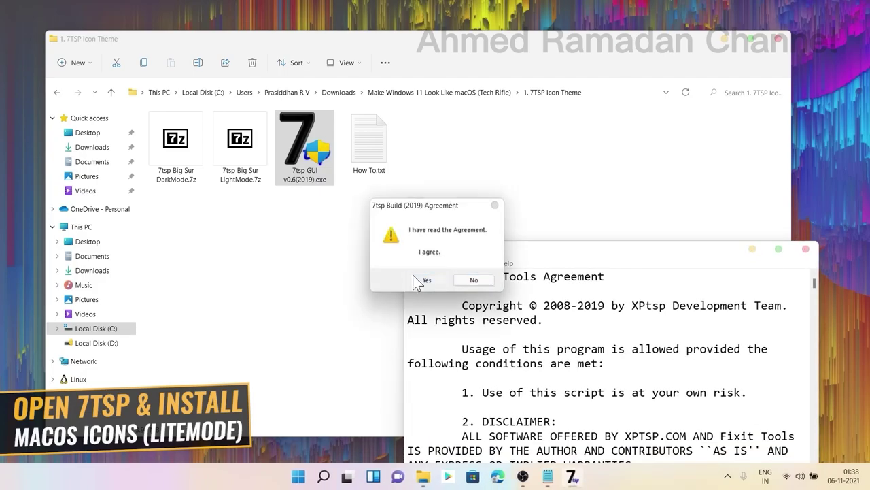
click(412, 275)
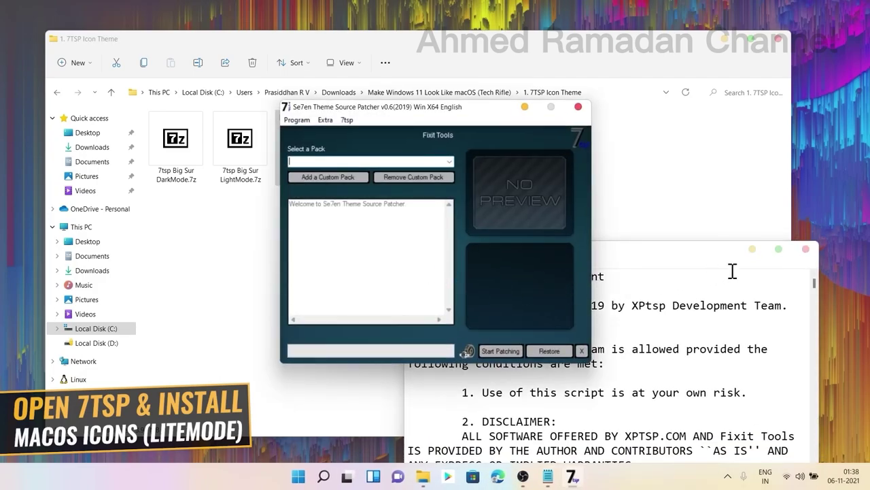
click(806, 248)
drag(412, 110, 550, 126)
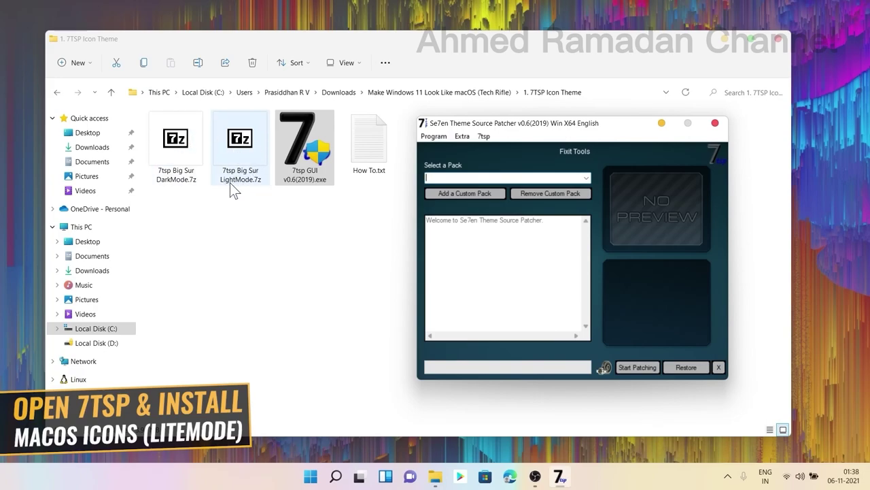
Step: Add 7tsp Big Sur LightMode.7z from the 1. 7TSP Icon Theme folder in Downloads as a custom pack
click(469, 194)
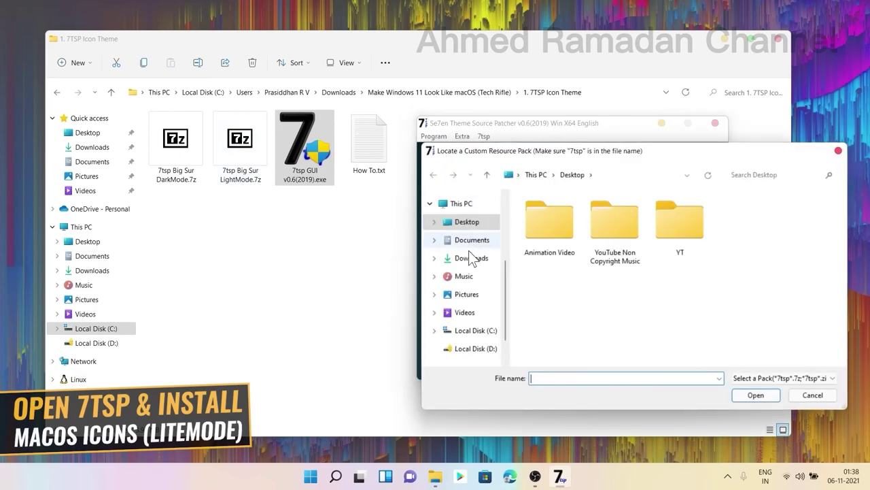
click(470, 258)
double_click(552, 233)
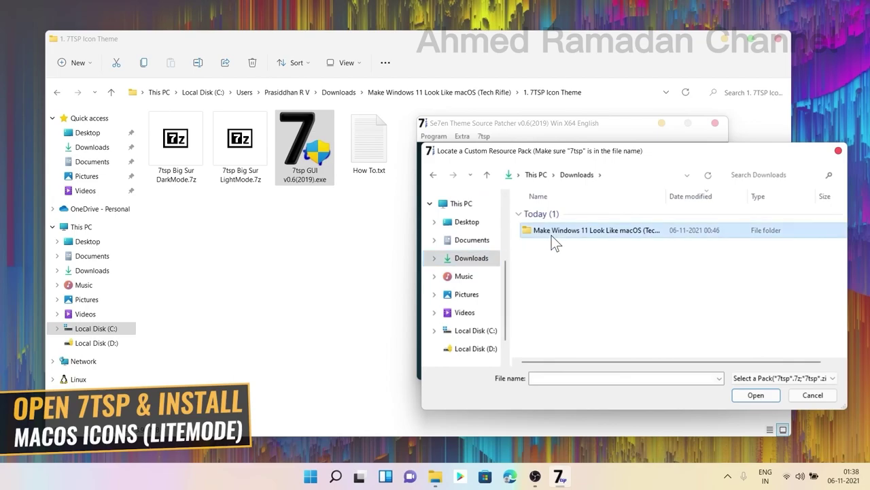
double_click(563, 216)
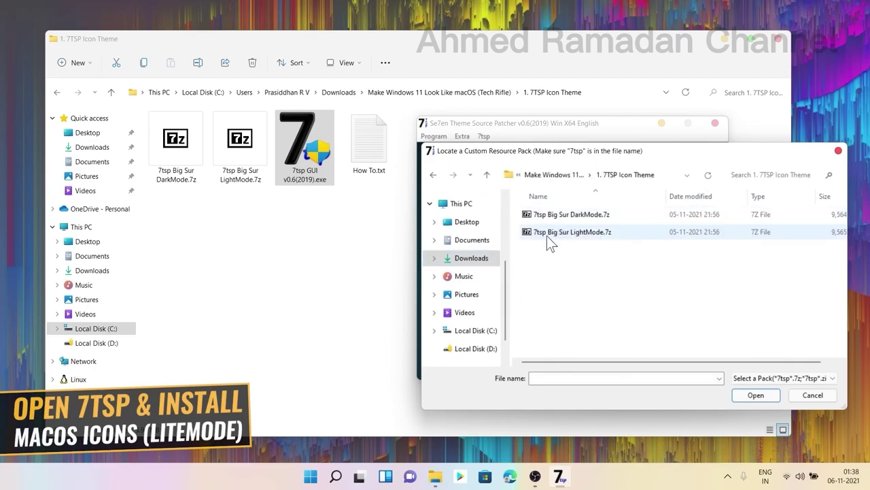
click(548, 233)
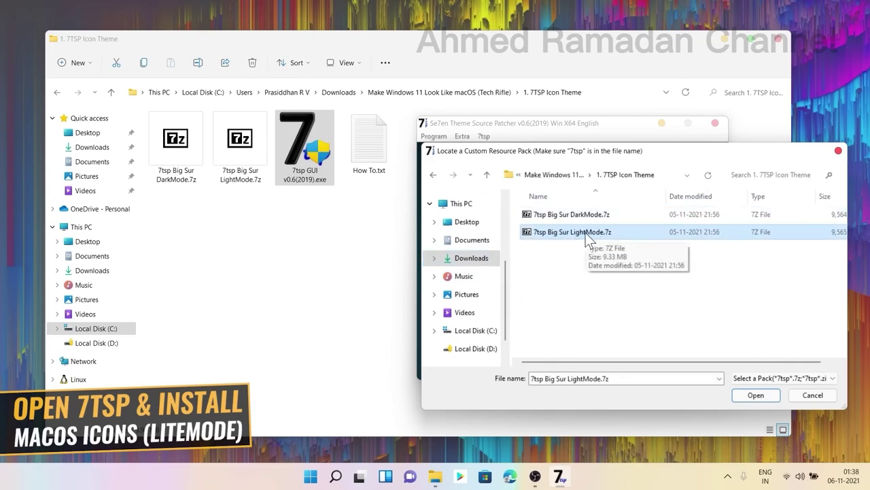
click(747, 398)
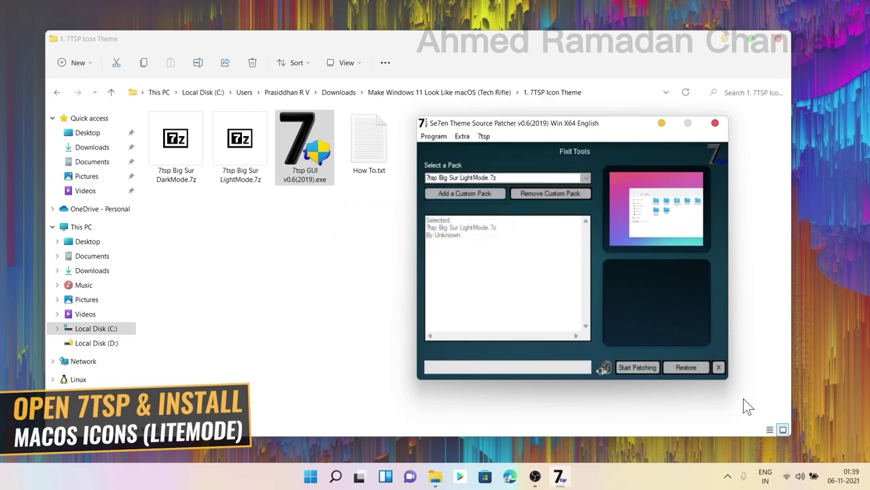
Step: Patch the system with the 7tsp Big Sur LightMode.7z pack, reboot Windows and dismiss the patch confirmation
click(625, 368)
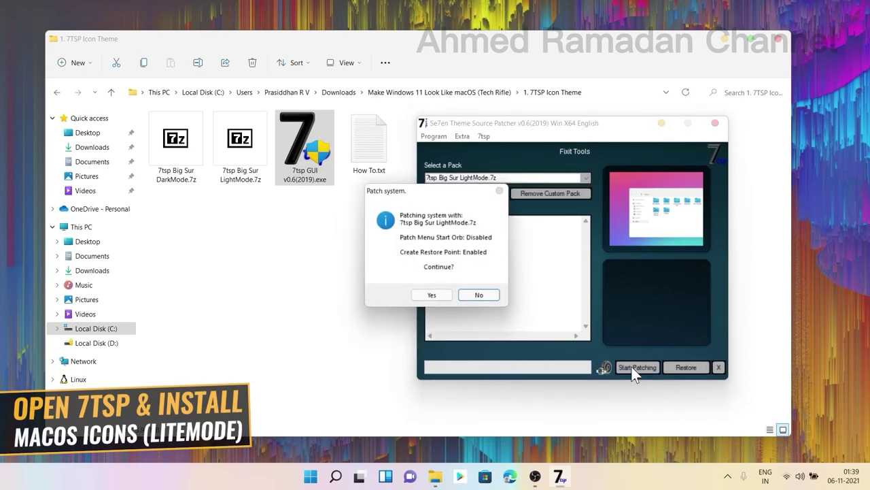
click(423, 294)
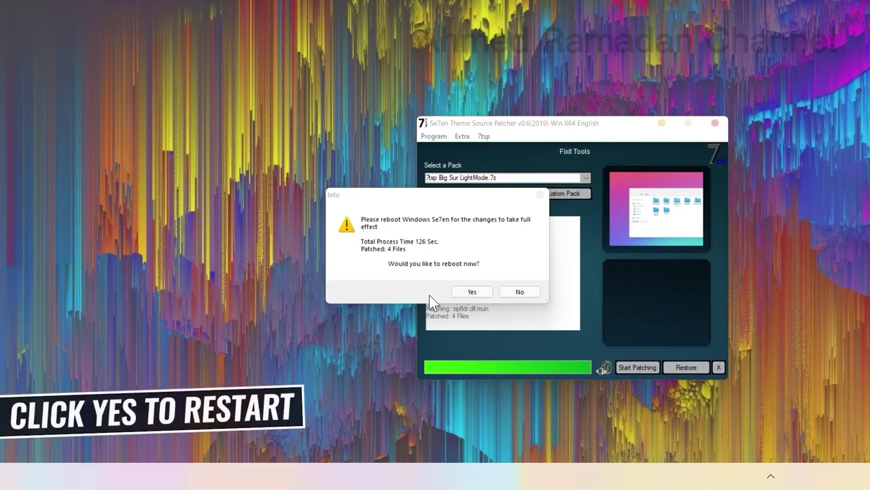
click(472, 292)
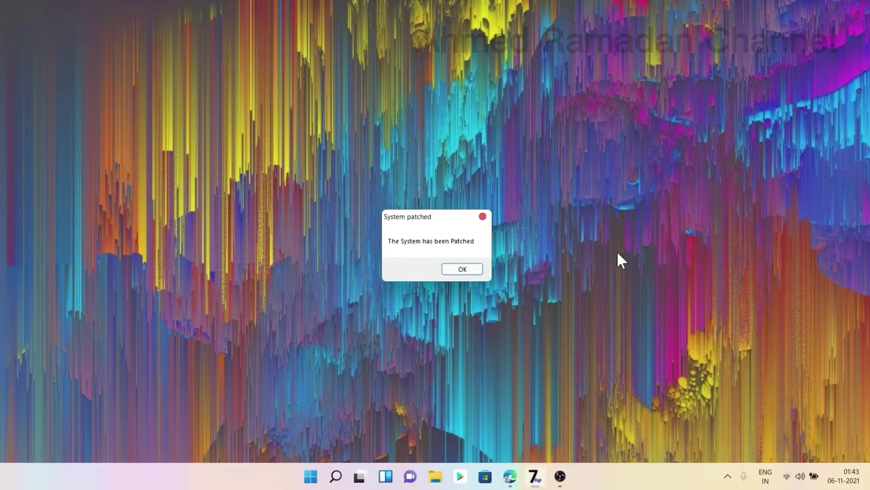
click(461, 270)
Step: Open File Explorer to examine the folder and drive icons under This PC, and close it again
click(448, 472)
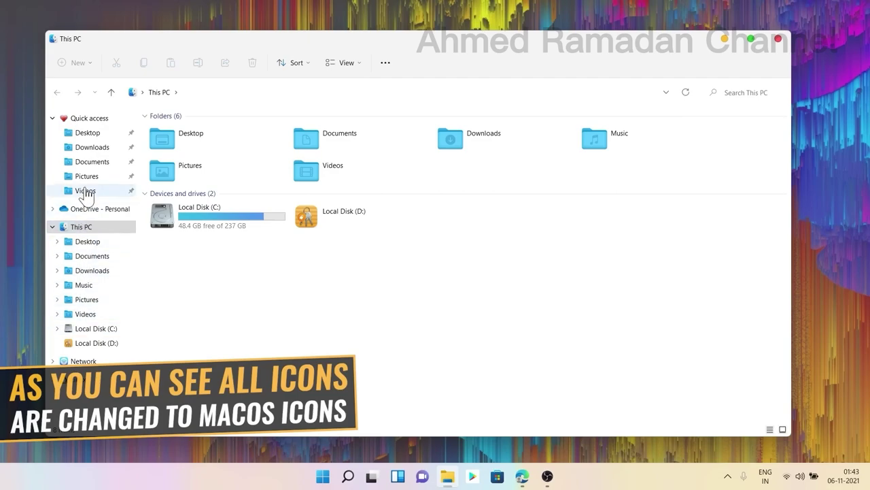
click(64, 230)
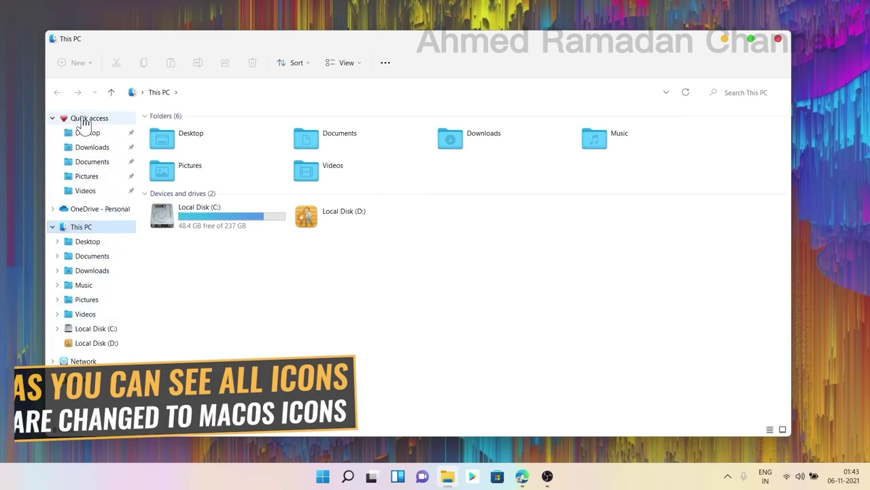
click(779, 39)
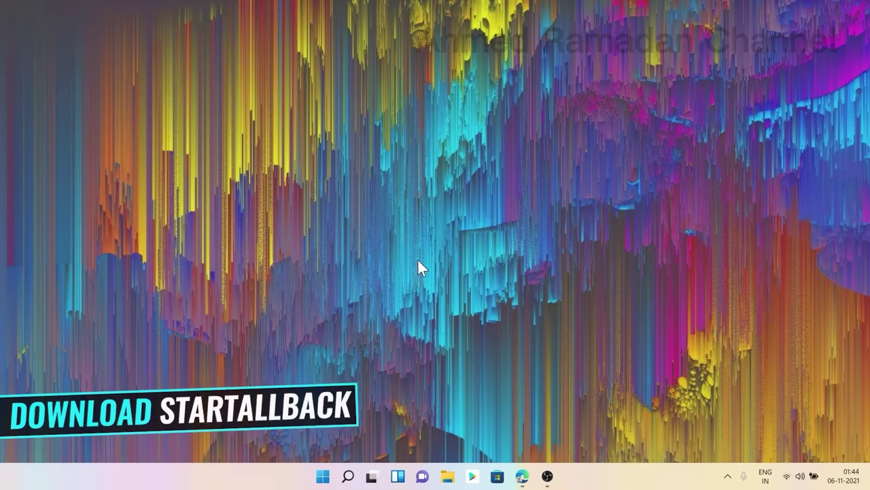
click(521, 478)
drag(783, 307, 769, 420)
click(228, 371)
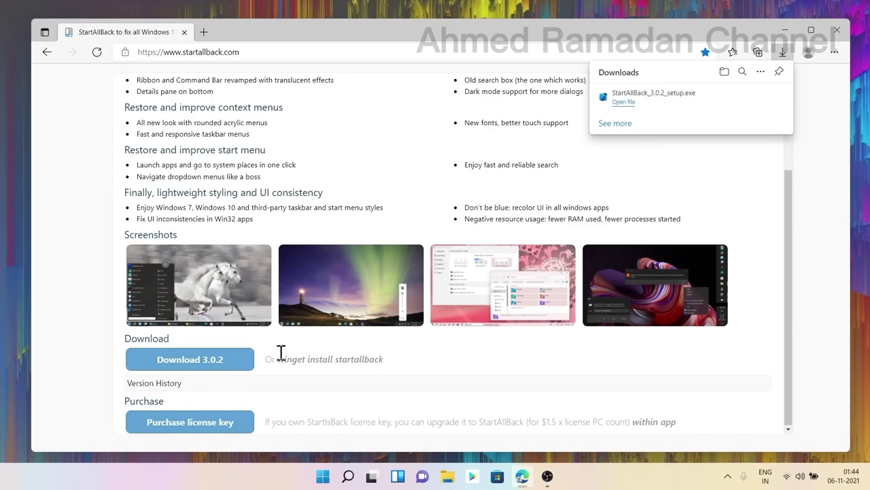
Step: Install StartAllBack from the downloaded StartAllBack_3.0.2_setup.exe and close the browser
click(624, 103)
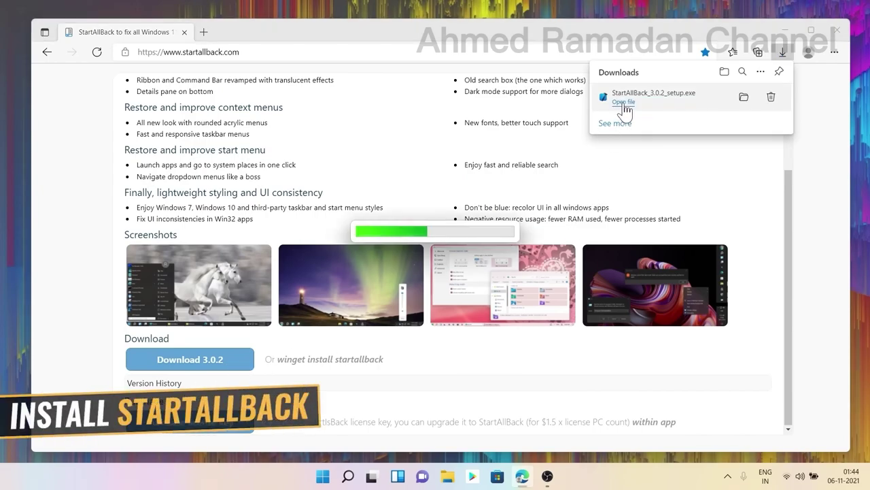
click(835, 37)
click(835, 38)
click(499, 195)
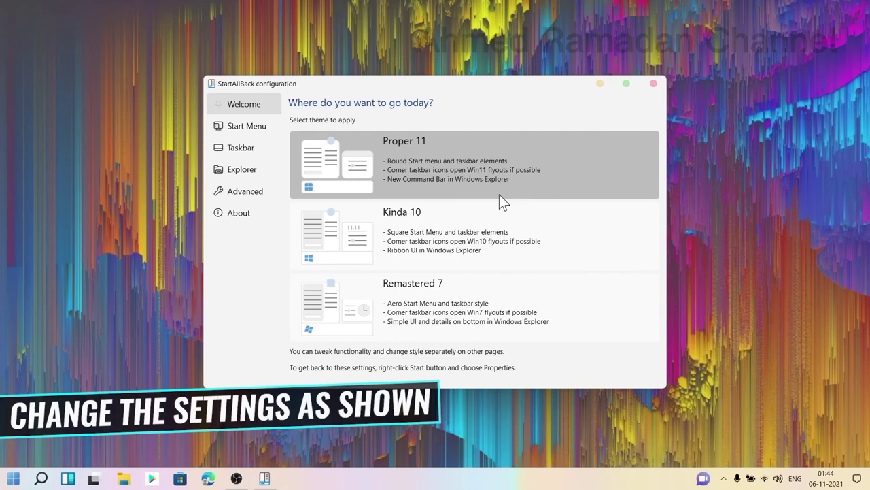
Step: Apply the Proper 11 theme and set the Explorer style to Win7 Command Bar, with Mica effect on top and Classic search box off
click(383, 153)
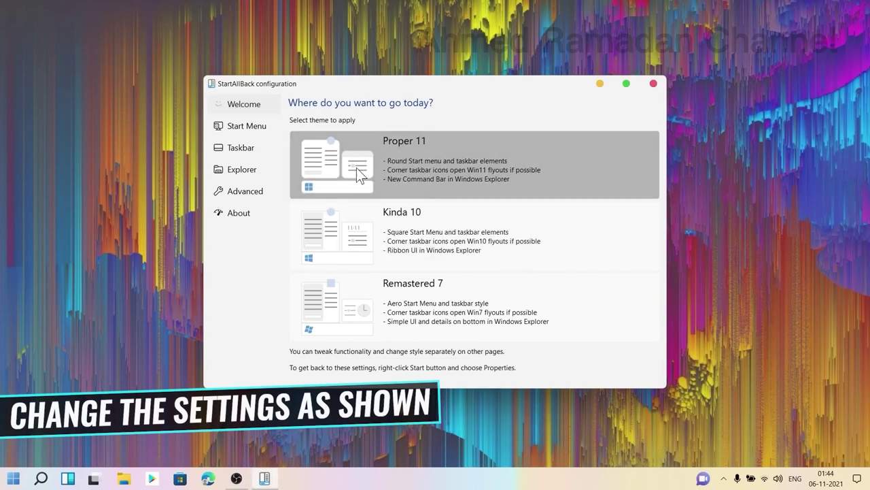
click(231, 175)
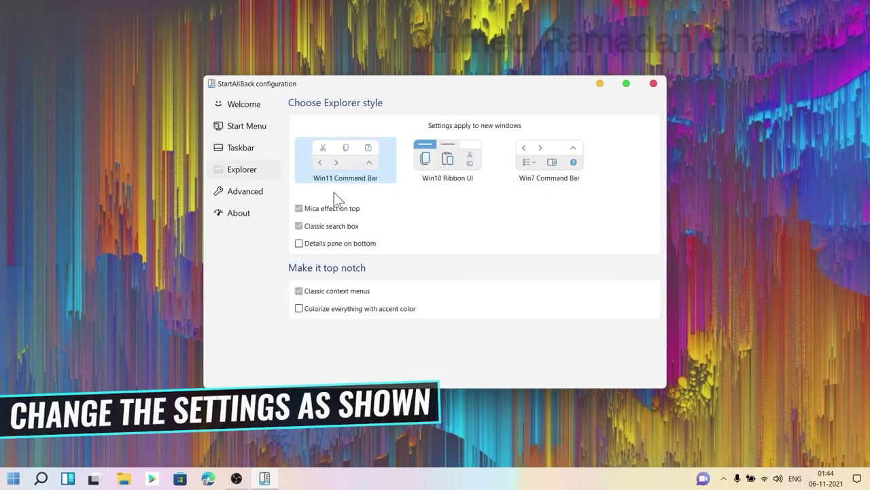
click(552, 174)
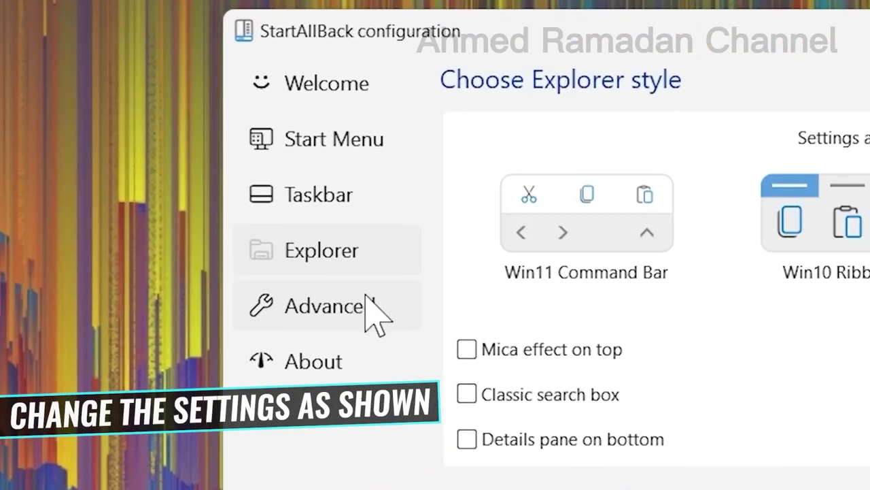
Step: Review the Advanced appearance and Windows tweak settings of StartAllBack, and close the configuration window
click(190, 222)
click(363, 305)
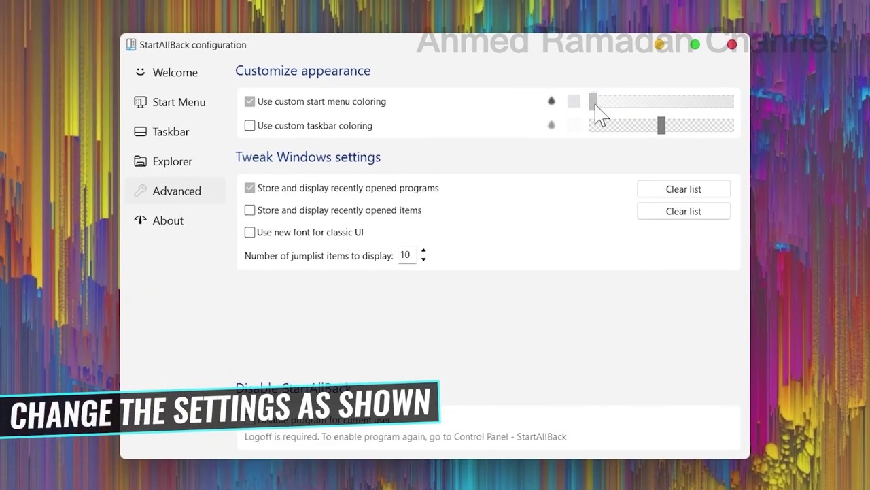
click(733, 46)
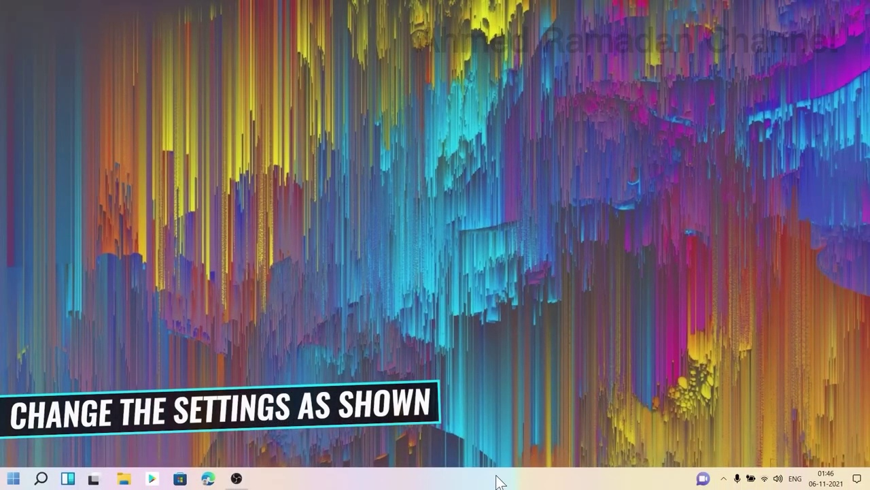
right_click(501, 481)
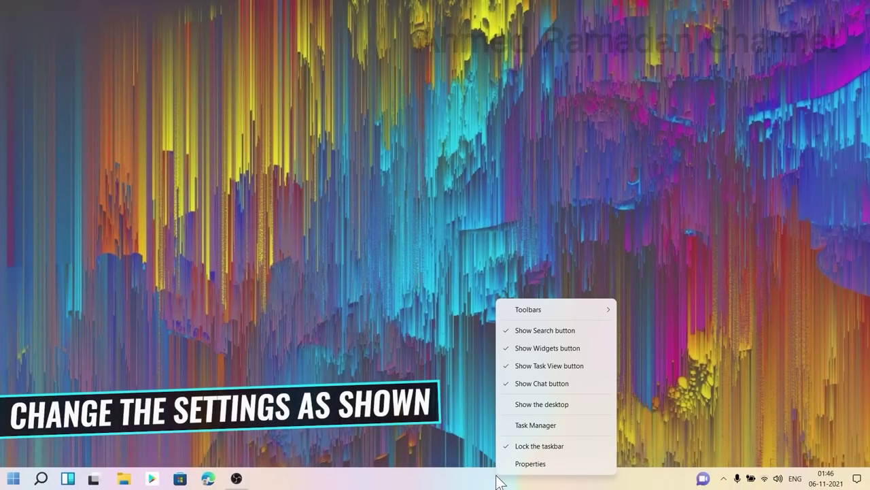
click(526, 464)
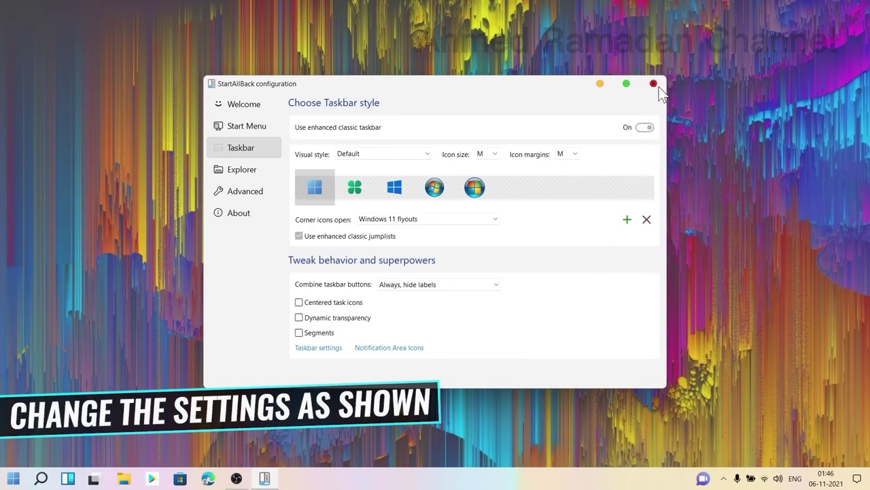
click(653, 83)
Step: Unlock the taskbar and move it to the top edge of the desktop
right_click(544, 482)
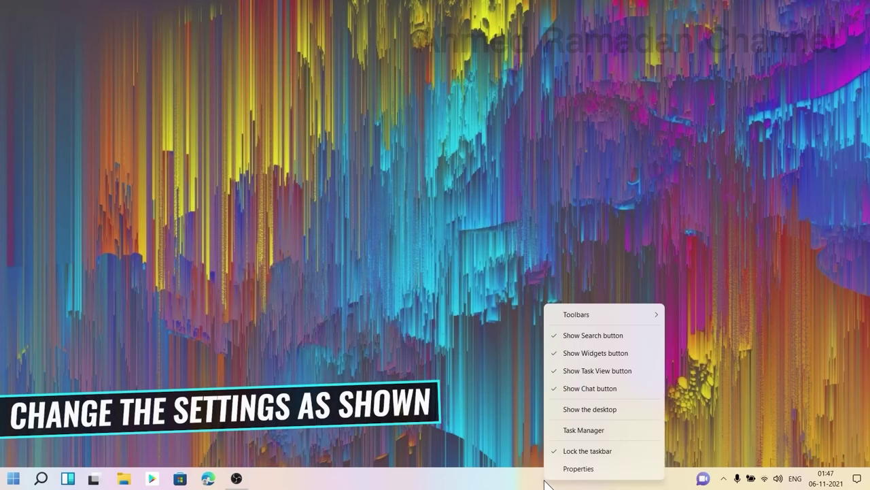
click(582, 451)
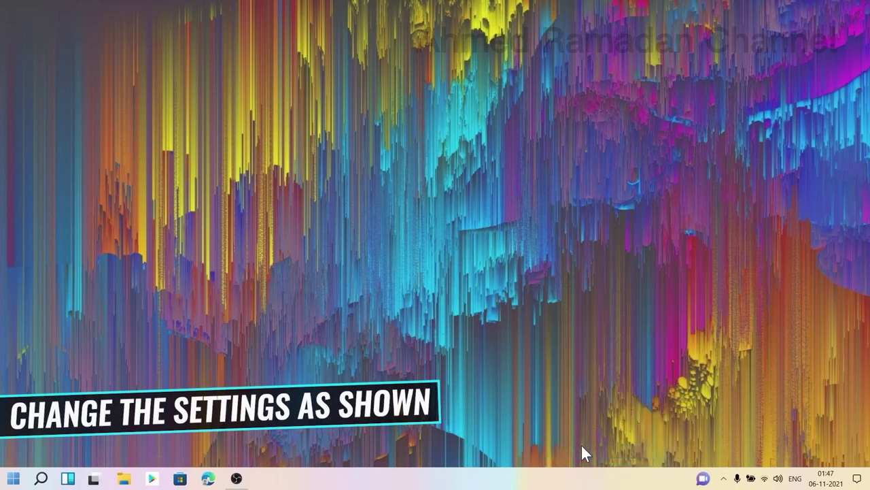
drag(646, 478, 697, 65)
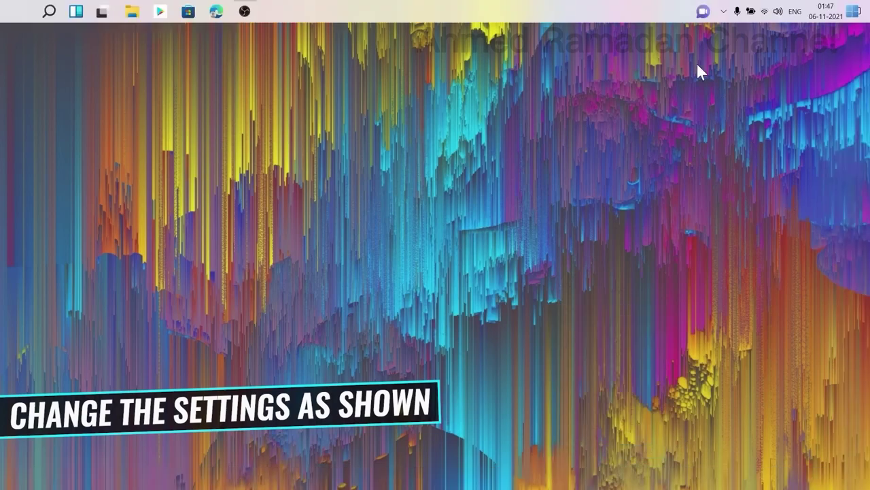
Step: Set the taskbar icon size to small in the StartAllBack taskbar properties and close the configuration
right_click(413, 8)
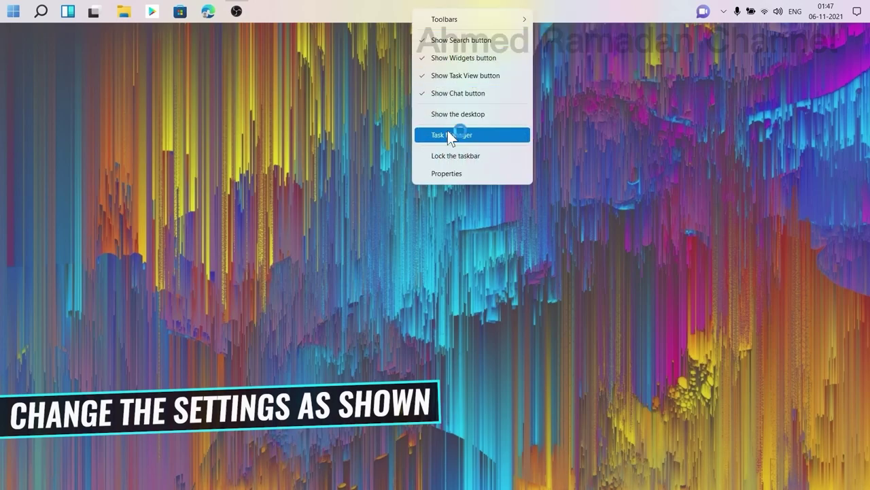
click(456, 171)
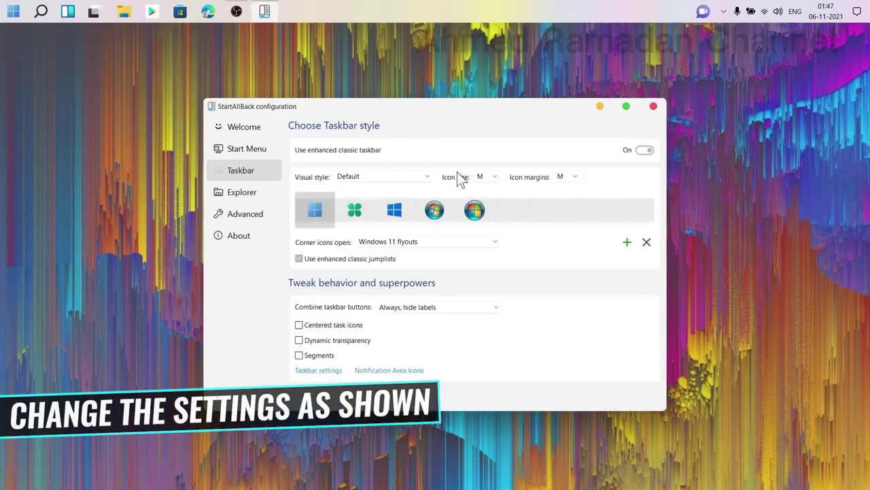
click(486, 177)
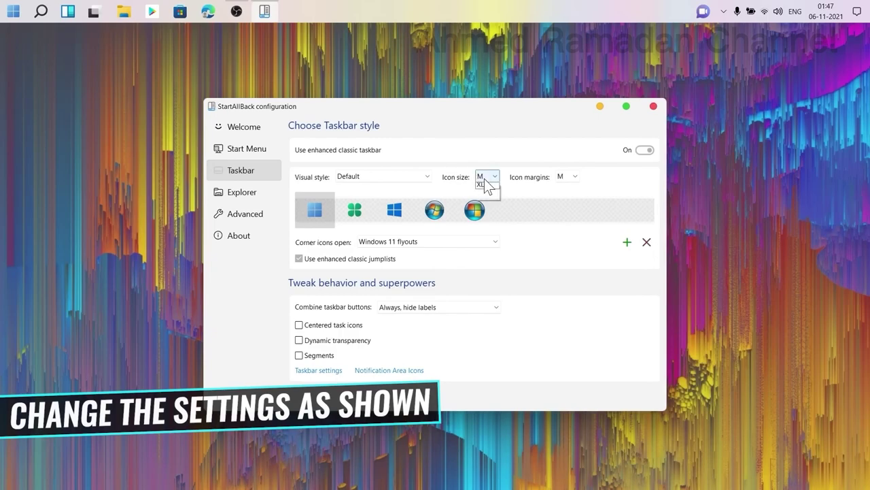
click(486, 187)
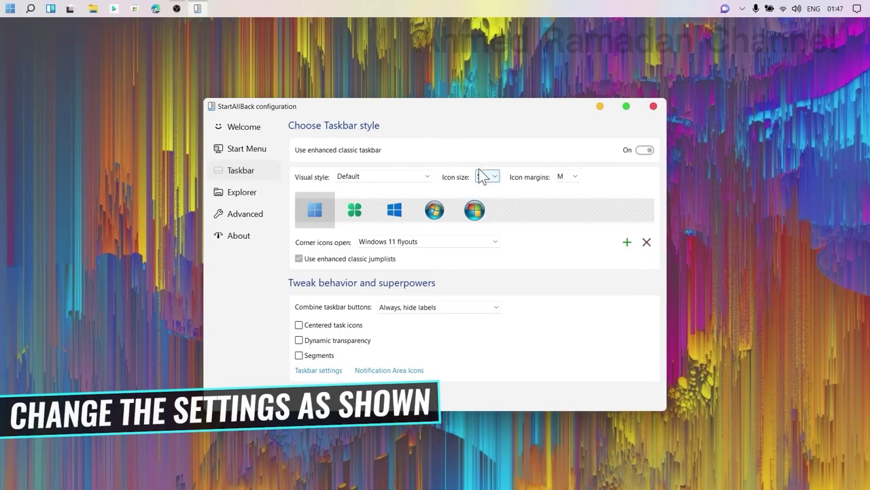
click(654, 106)
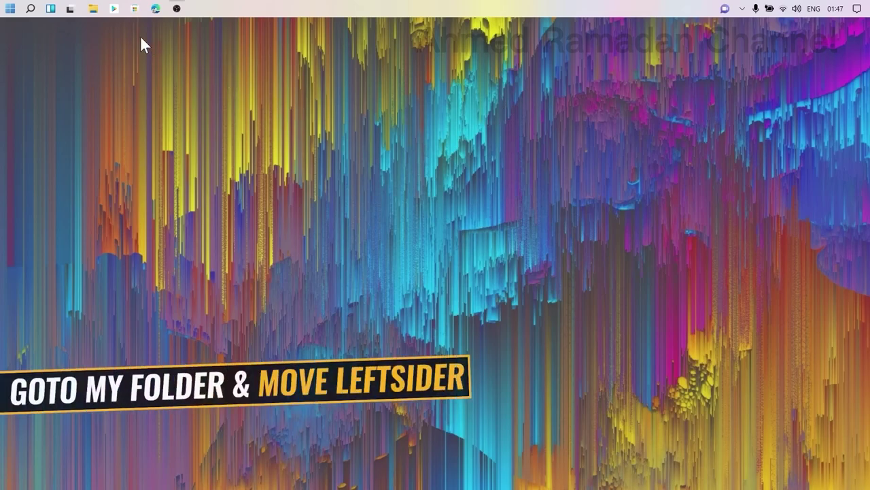
Step: Delete StartAllBack_3.0.2_setup.exe from the Downloads folder in File Explorer
click(98, 12)
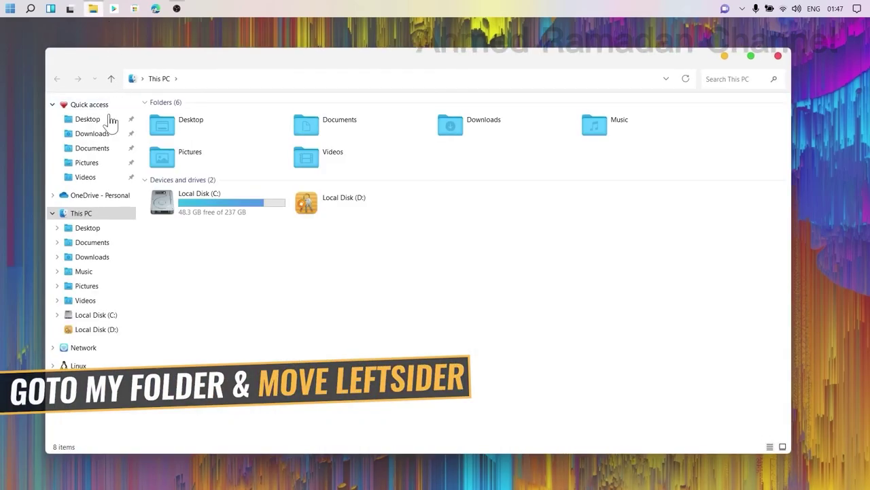
click(98, 136)
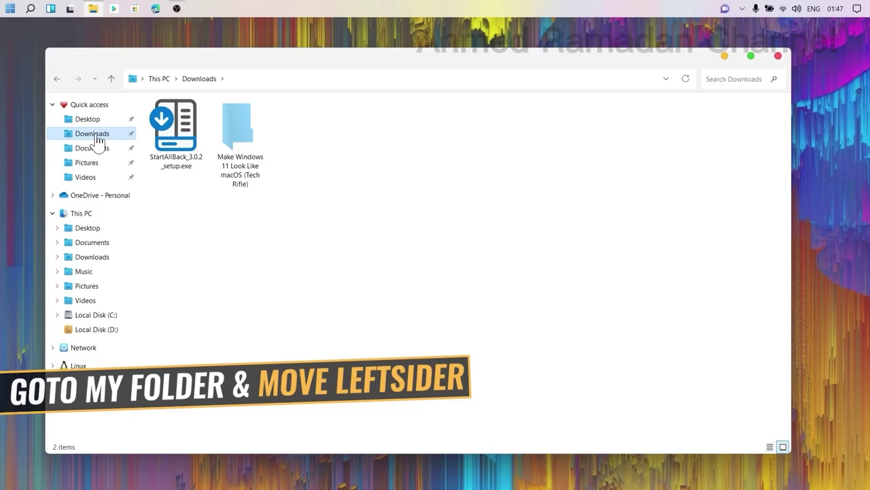
click(174, 139)
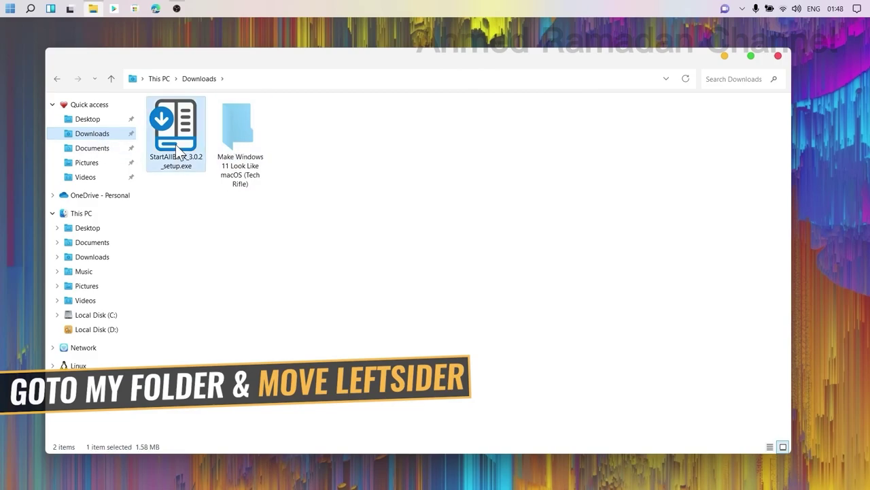
right_click(170, 127)
click(236, 412)
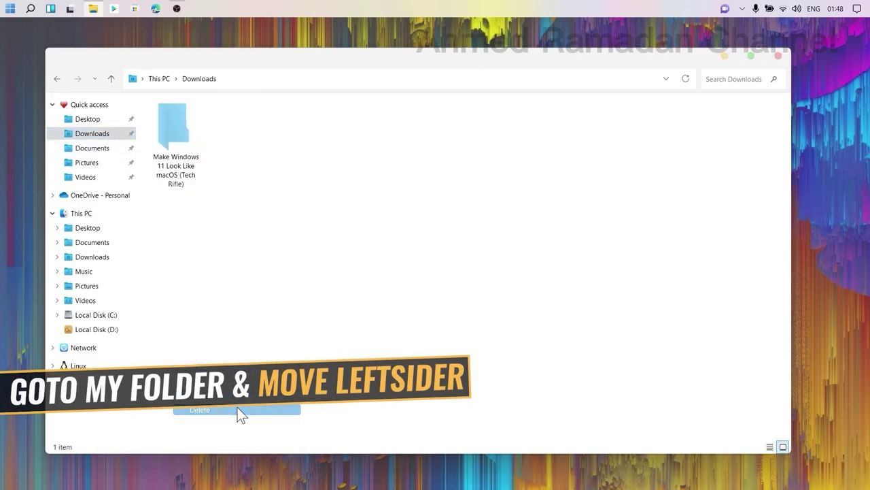
Step: In the downloaded macOS package's "2. Move LeftSider" folder, show large icons and move the Leftsider folder into the Move Here shortcut
double_click(171, 143)
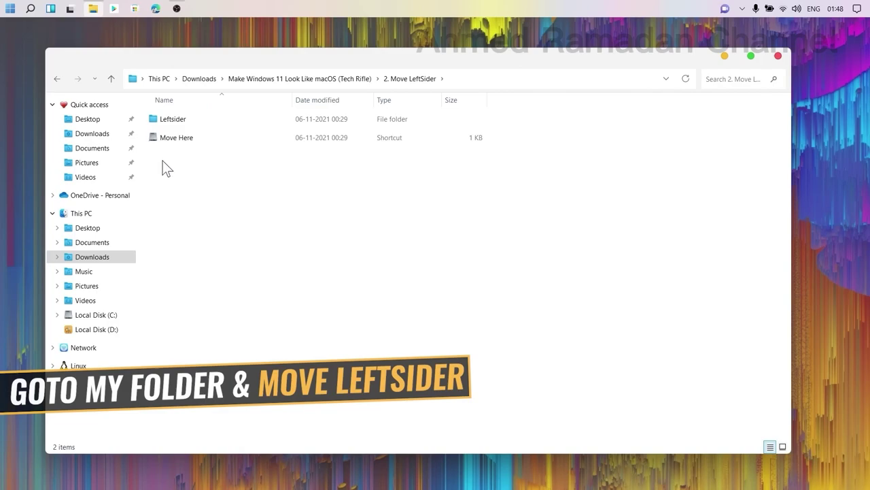
right_click(294, 185)
mouse_move(315, 208)
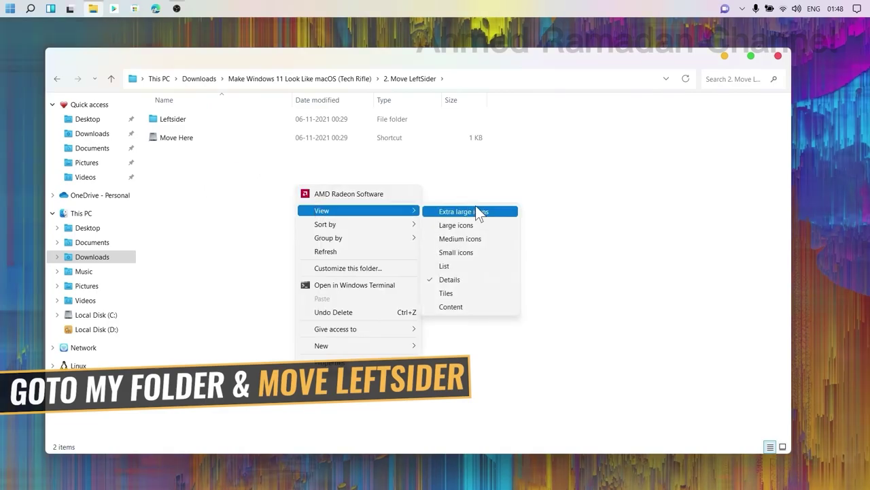
click(473, 225)
click(171, 136)
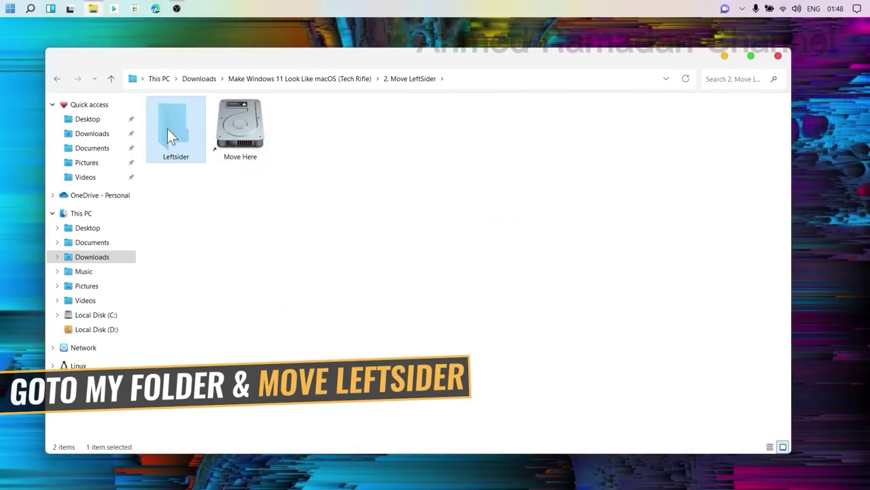
drag(167, 134, 234, 128)
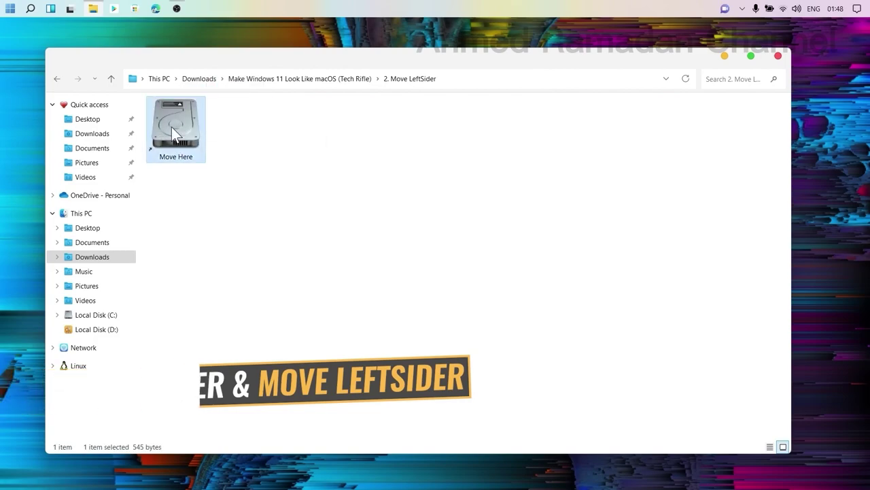
Step: Open the Leftsider folder on Local Disk (C:) and create a desktop shortcut for leftsider.exe
double_click(172, 126)
click(239, 138)
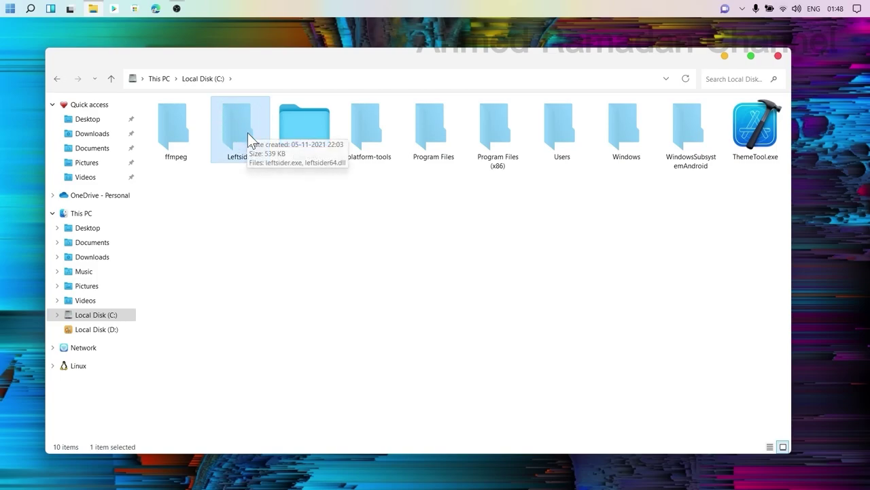
double_click(247, 133)
click(162, 120)
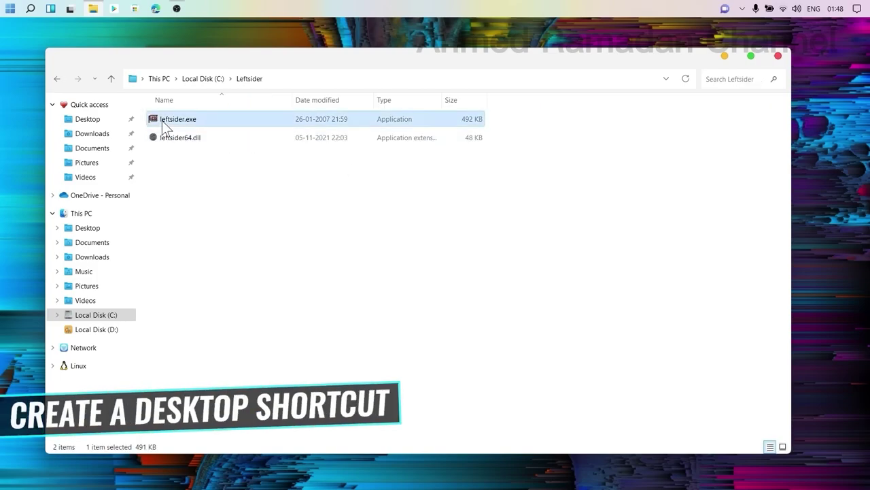
right_click(162, 120)
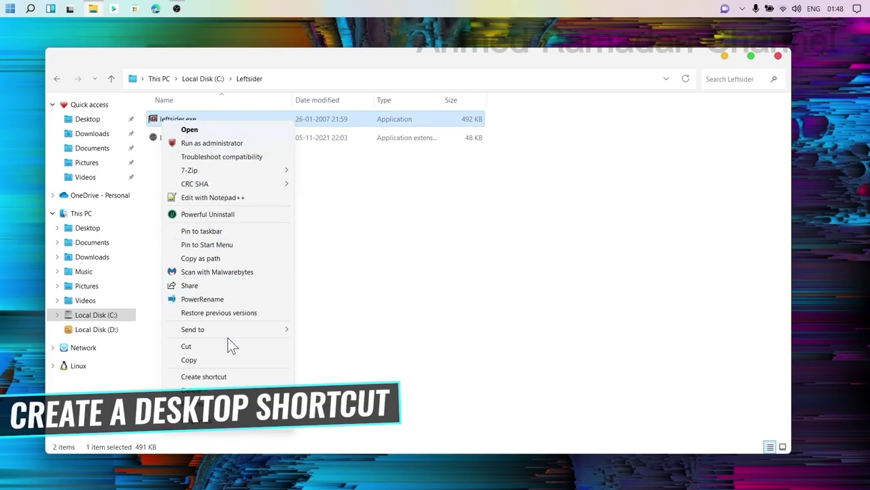
mouse_move(228, 333)
click(340, 359)
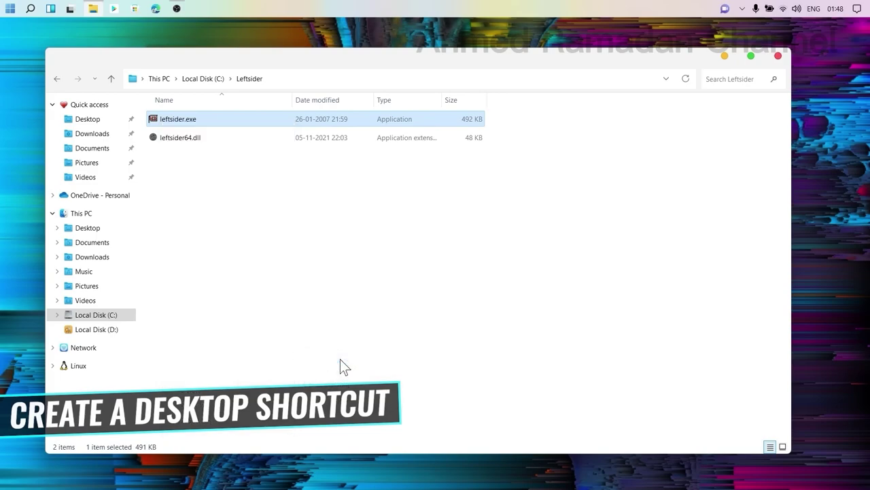
Step: Move the File Explorer window aside and show the desktop icons
drag(177, 58, 455, 92)
right_click(150, 103)
mouse_move(203, 142)
click(299, 220)
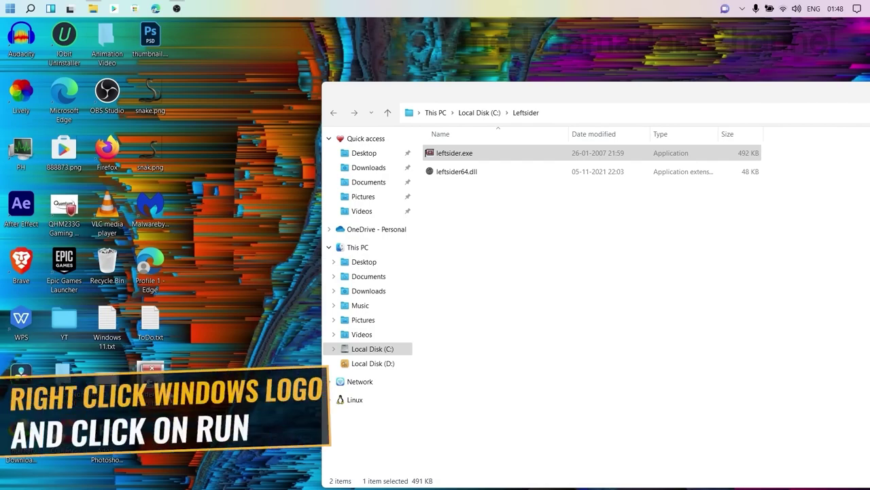
Step: Open the Startup folder by running shell:startup from the Run dialog
right_click(10, 9)
click(71, 272)
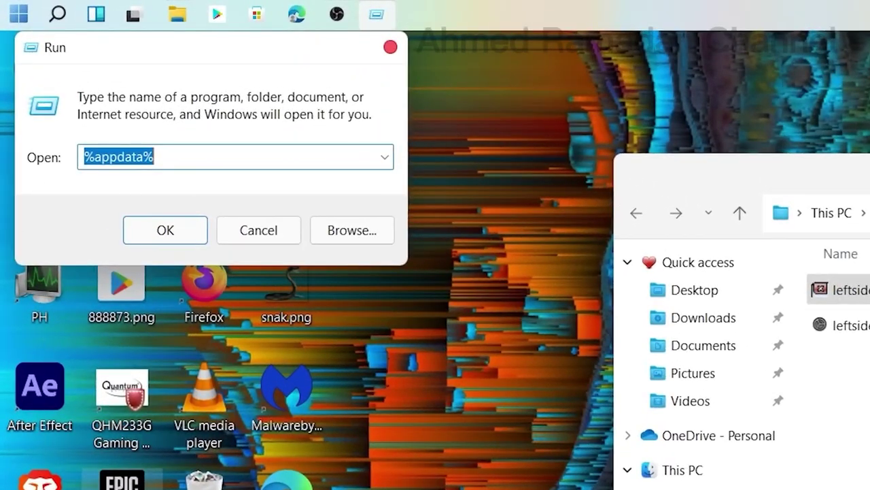
text(shell:startup)
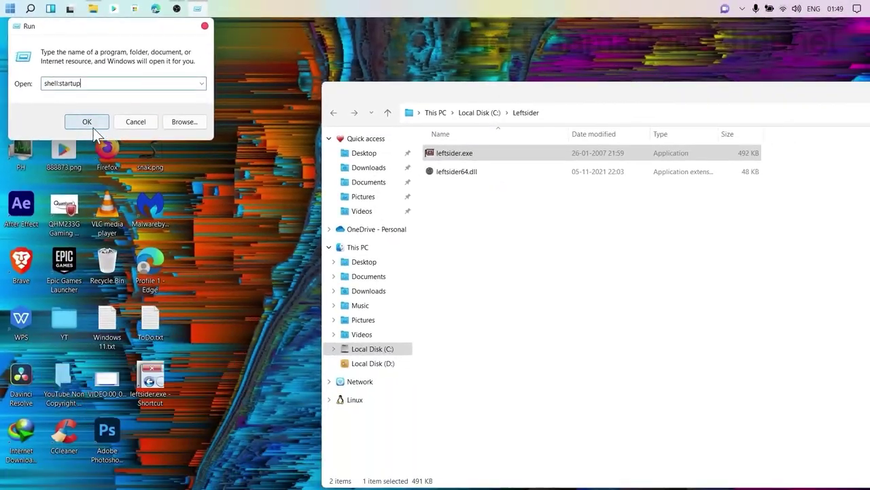
click(165, 230)
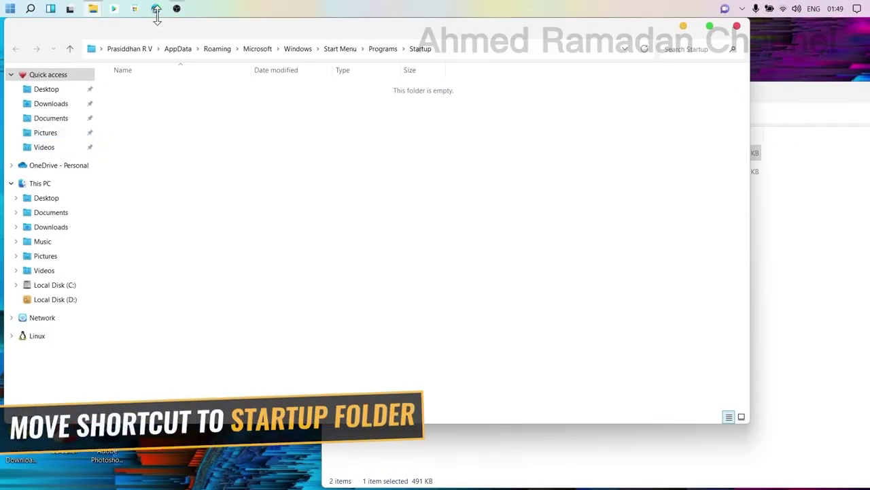
Step: Move the leftsider.exe shortcut from the desktop into the Startup folder and close that folder's window
drag(156, 25, 398, 104)
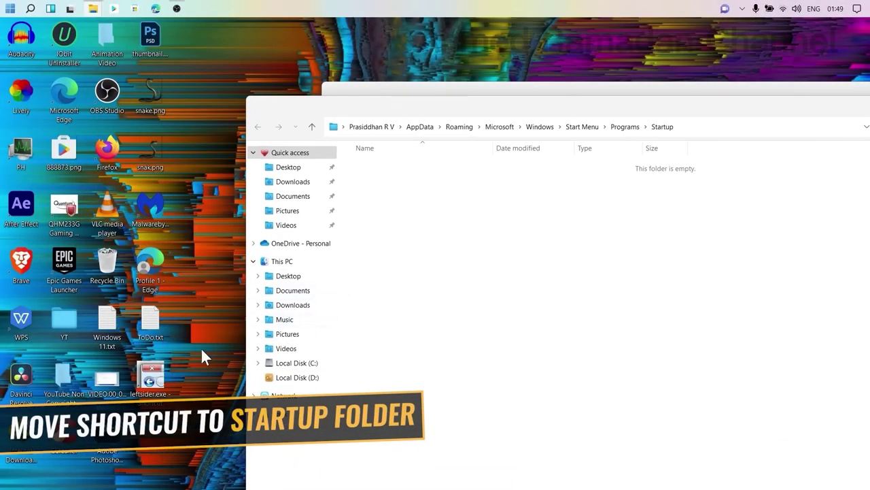
drag(162, 370, 486, 295)
drag(668, 121, 493, 60)
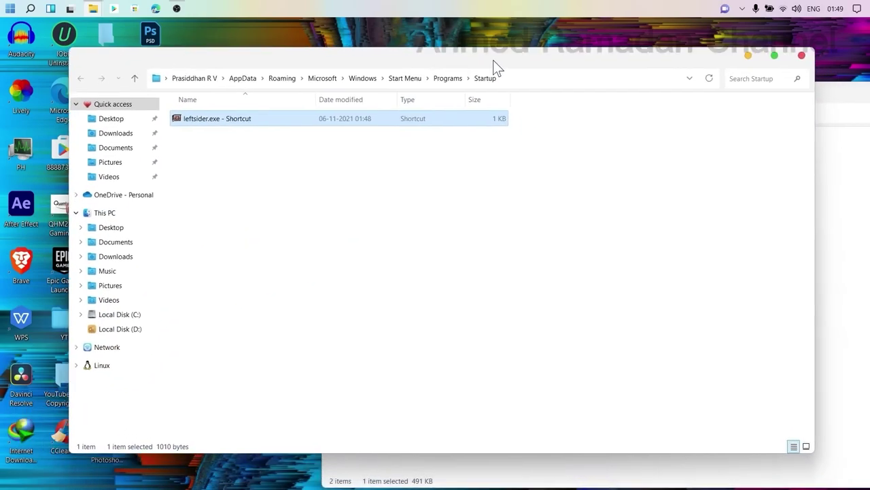
click(801, 56)
Step: Minimize the Leftsider folder window and hide the desktop icons
drag(736, 104, 490, 60)
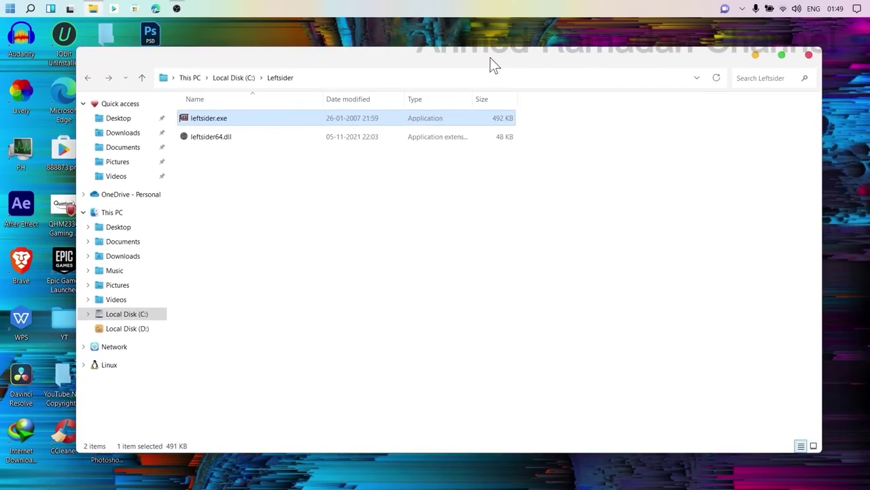
click(755, 56)
right_click(364, 79)
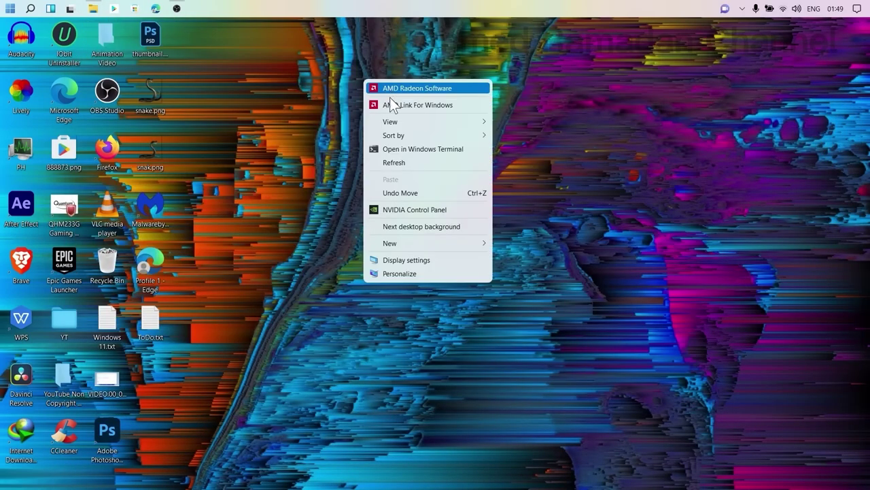
mouse_move(394, 121)
click(519, 194)
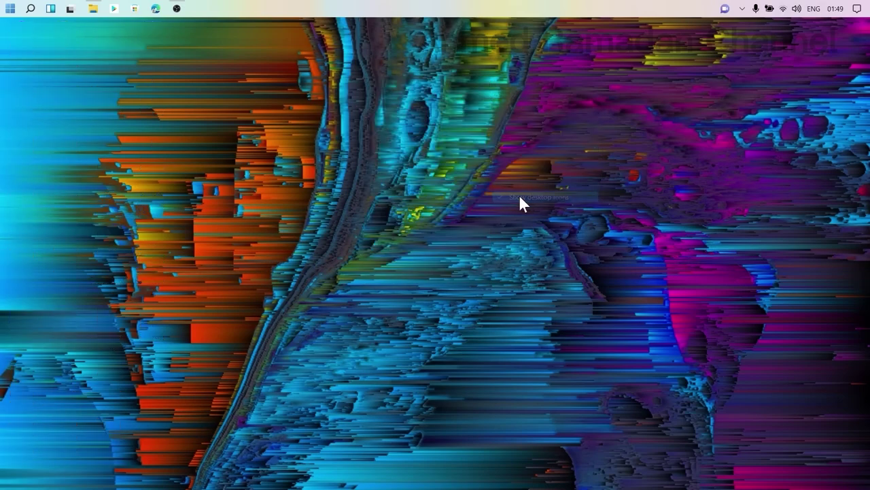
Step: Restore the Leftsider folder window and run leftsider.exe
click(94, 8)
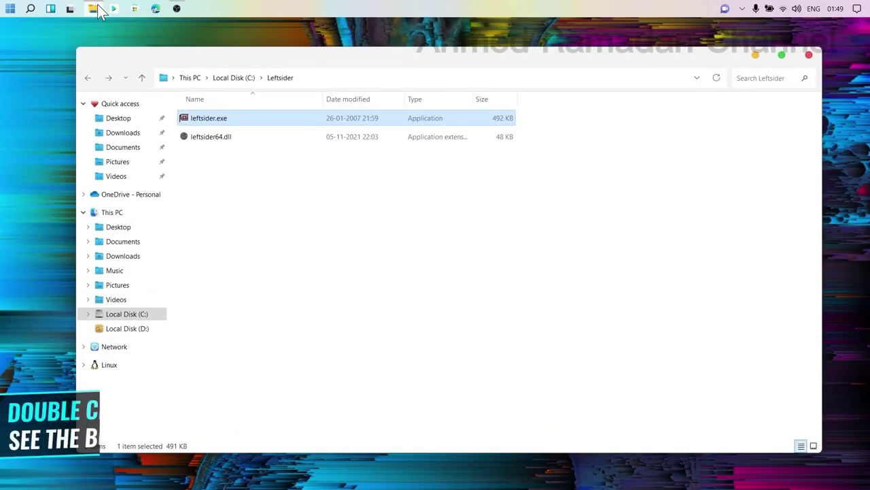
double_click(206, 117)
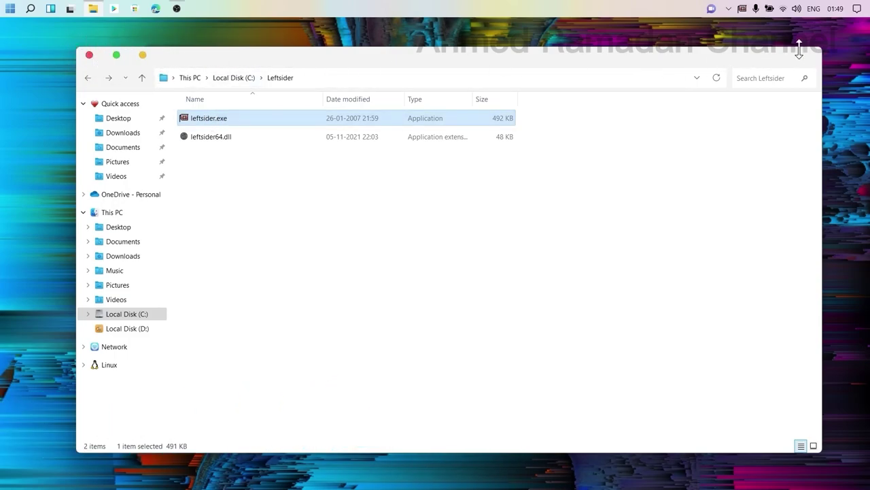
Step: Open the "3. Cursors" folder inside the downloaded macOS theme folder and show its files as large icons
drag(247, 58, 231, 58)
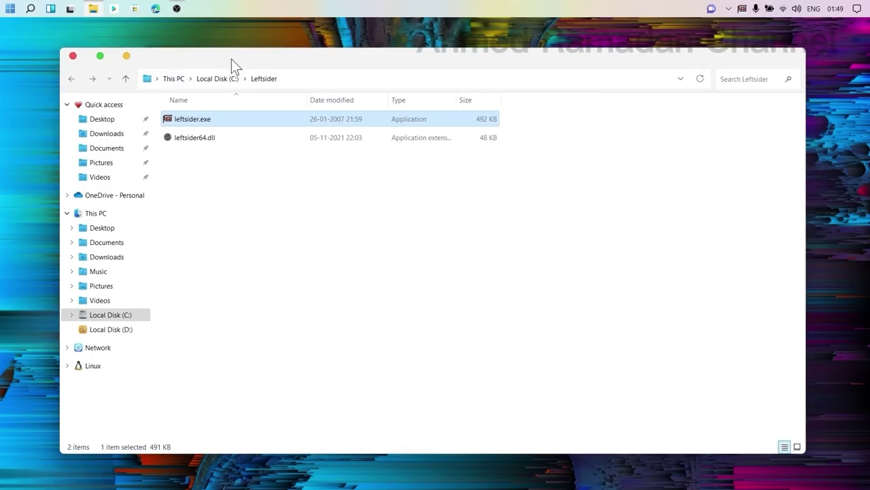
click(107, 135)
double_click(189, 137)
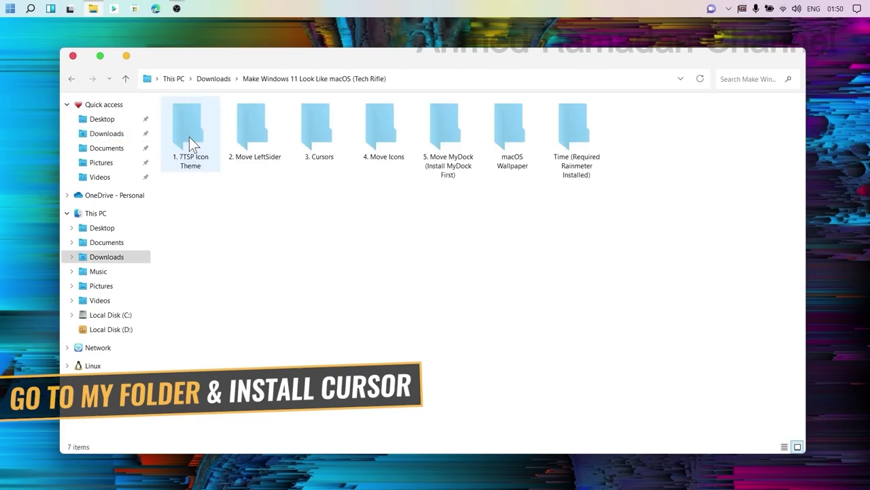
double_click(308, 124)
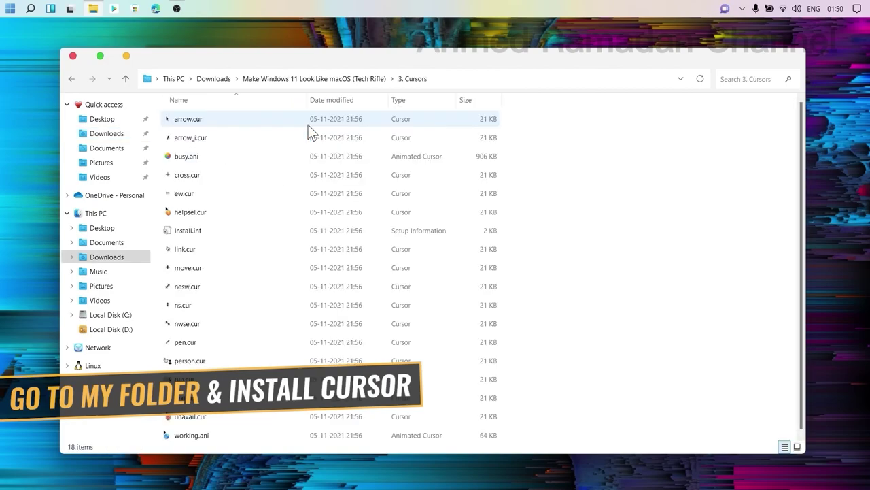
right_click(636, 136)
mouse_move(667, 176)
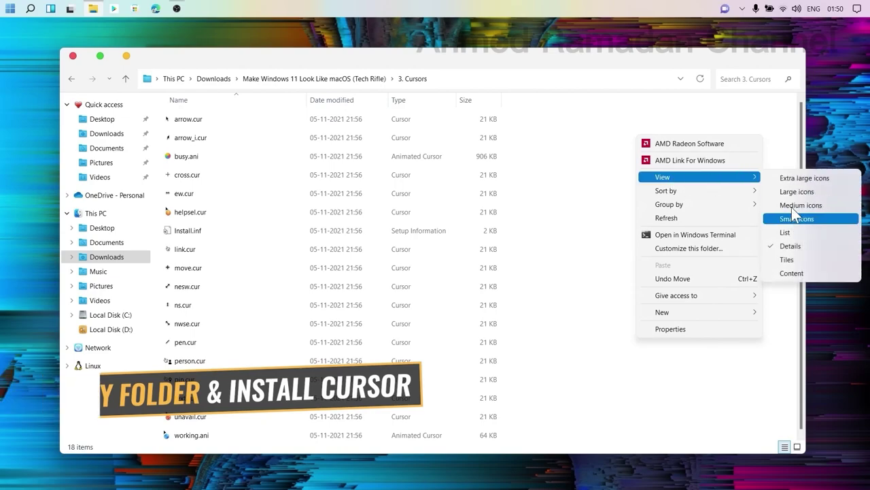
click(793, 193)
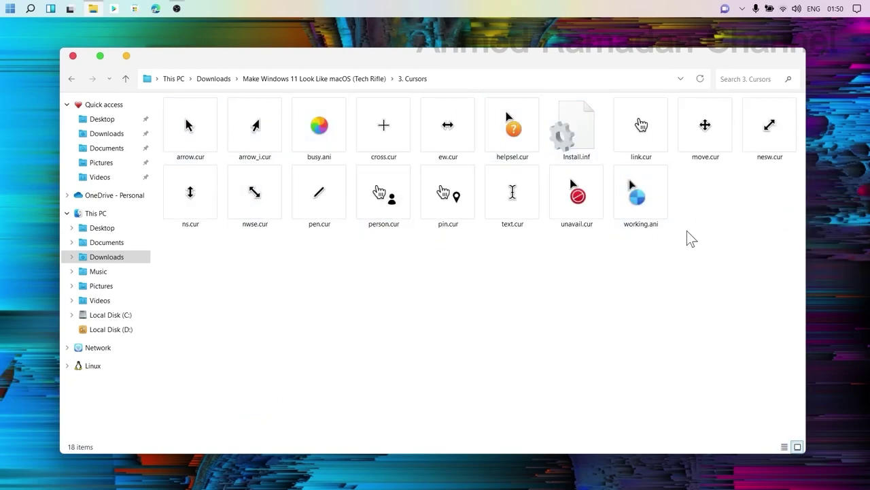
Step: Install the cursor set from Install.inf and minimize the folder window
right_click(575, 138)
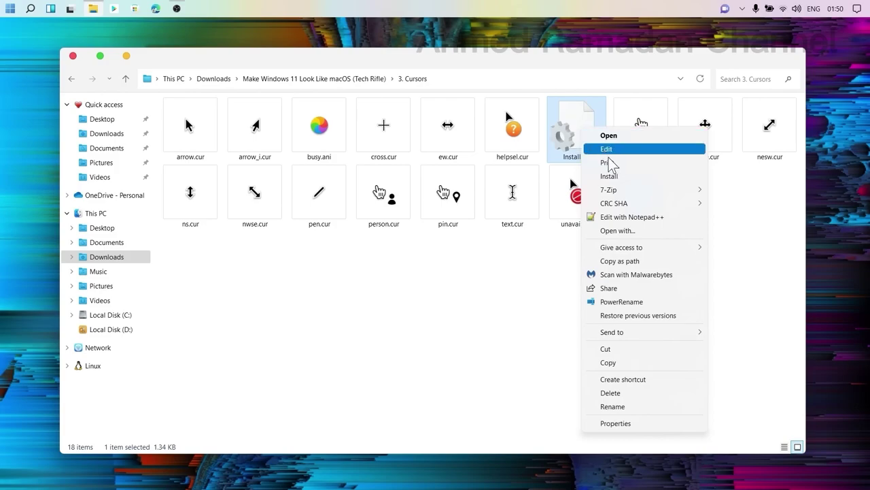
click(622, 176)
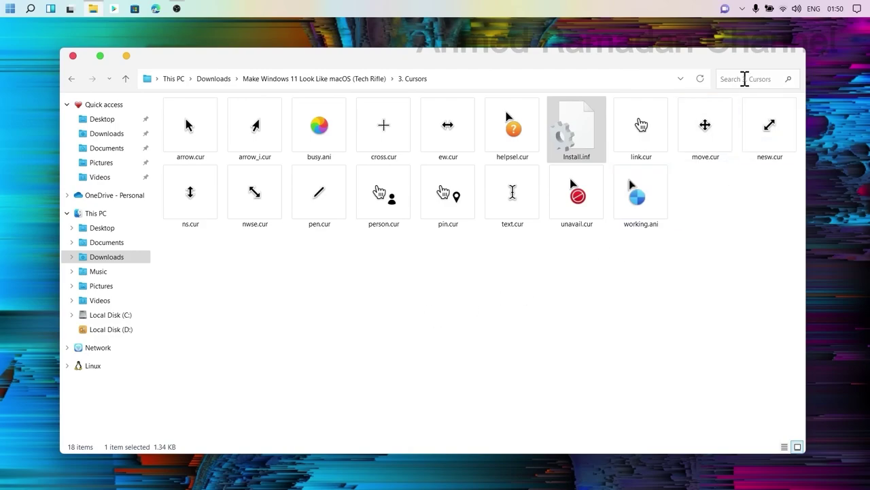
click(126, 55)
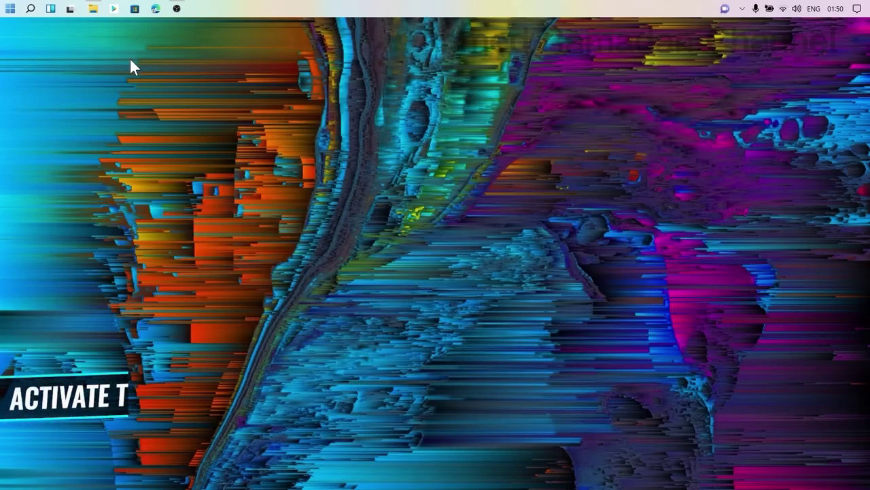
Step: Open the mouse cursor properties from the Themes page of the desktop's Personalization settings
right_click(411, 149)
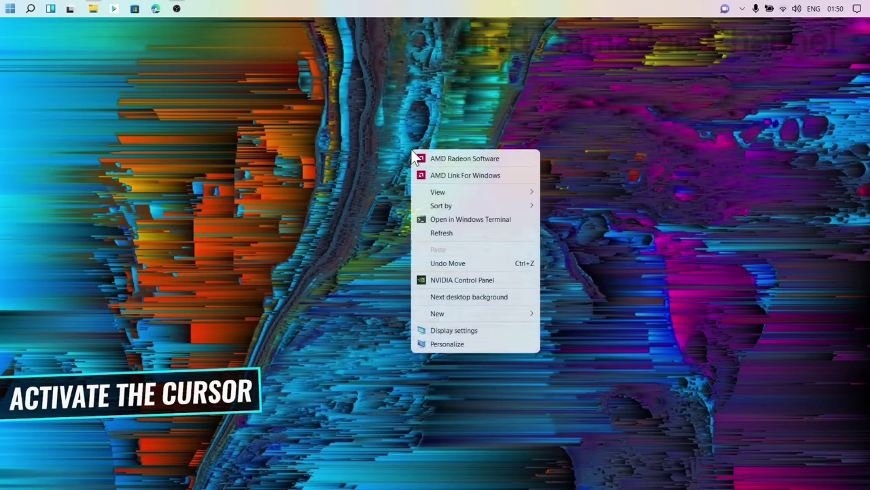
click(478, 343)
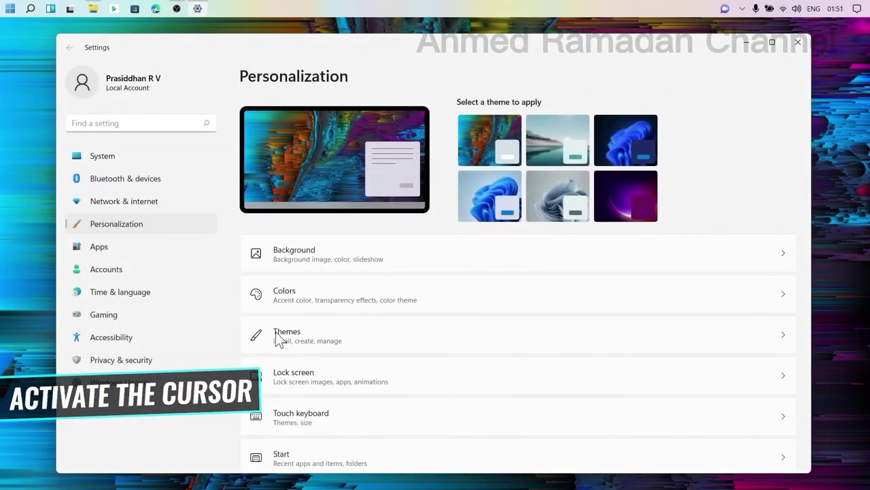
click(283, 335)
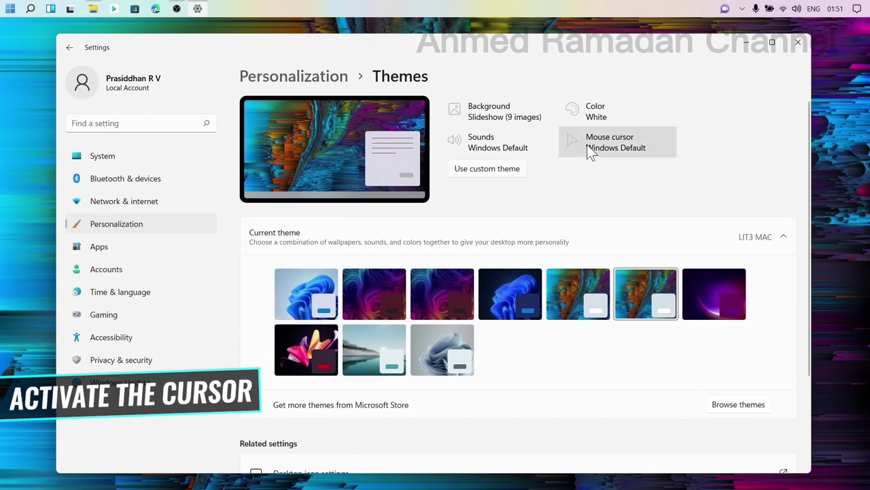
click(588, 143)
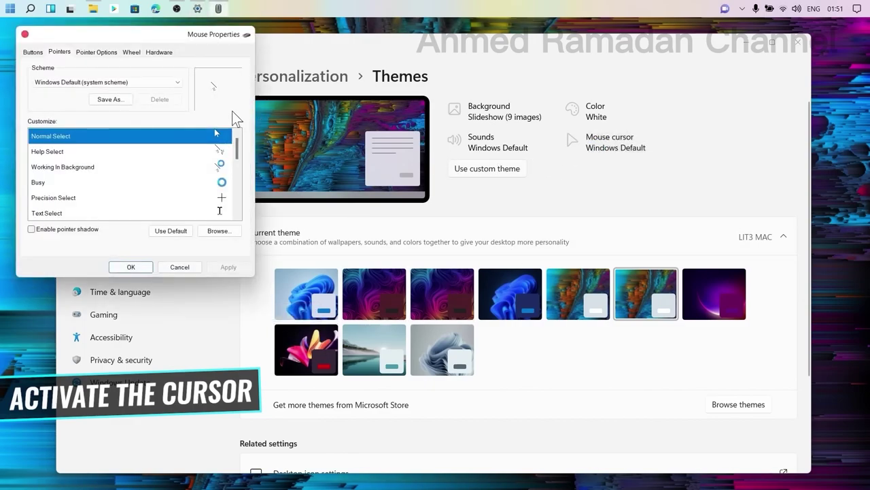
Step: Apply the Big Sur pointer scheme, agree to replace the original scheme, and close the mouse properties and Settings
click(156, 82)
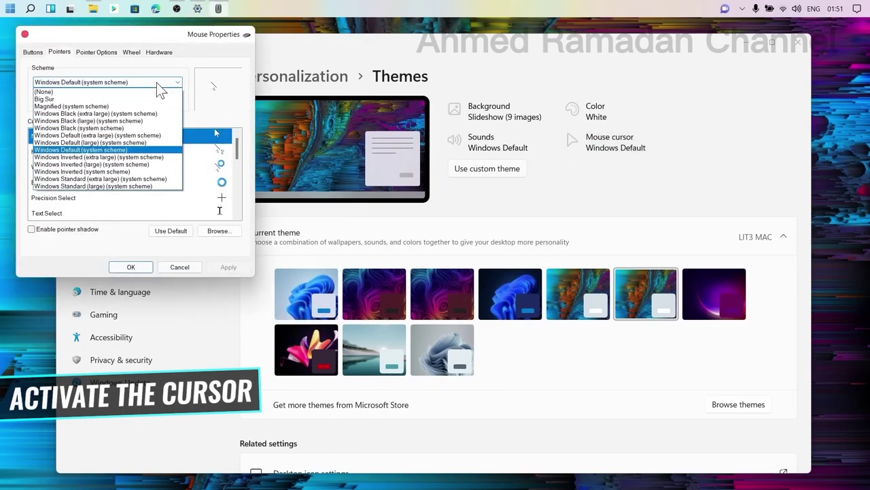
click(45, 100)
click(225, 268)
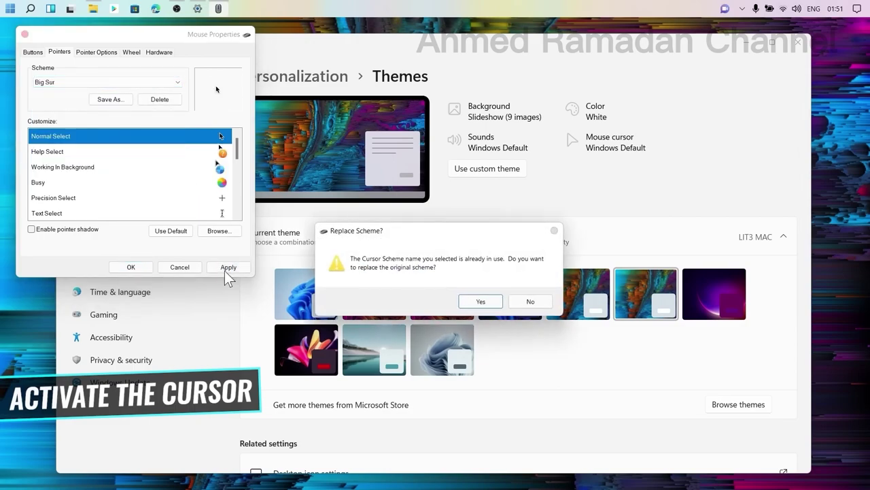
click(484, 304)
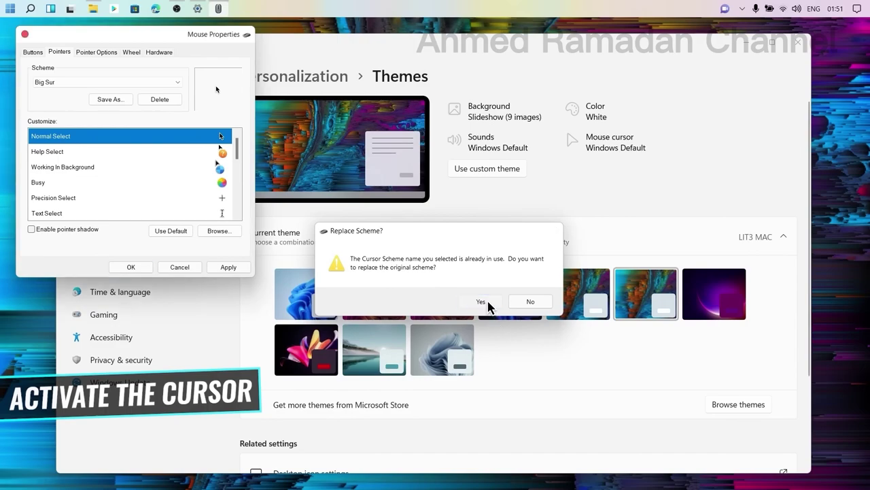
click(131, 267)
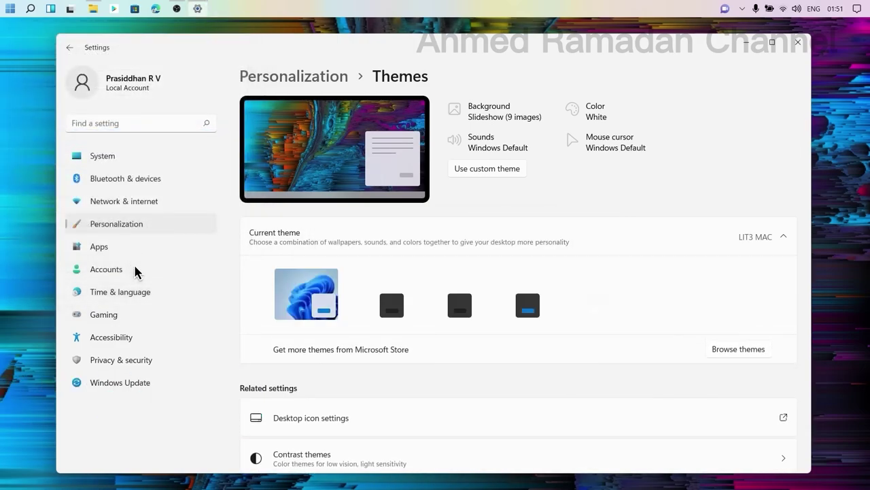
click(798, 43)
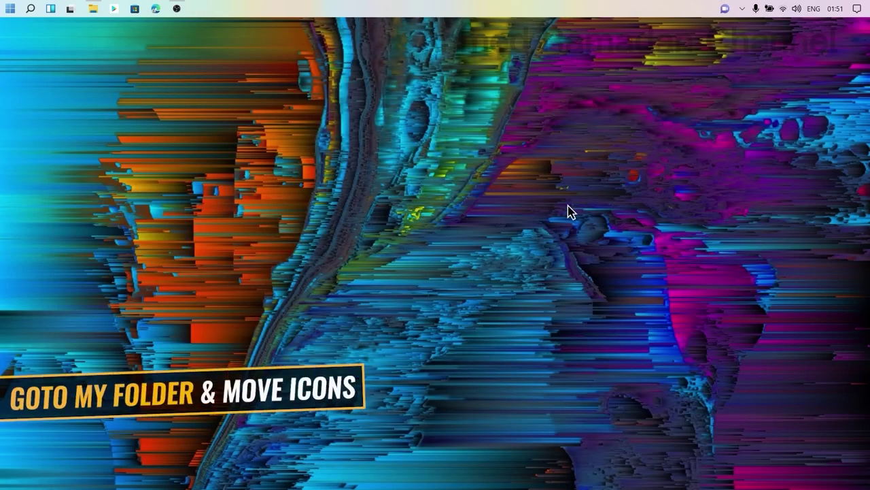
Step: Restore the theme folder window, open the "4. Move Icons" folder and show its contents as large icons
click(94, 11)
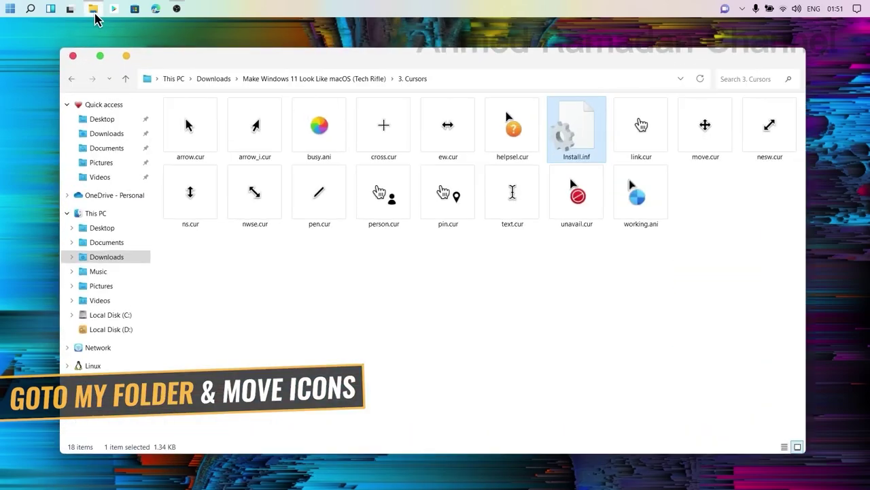
click(71, 79)
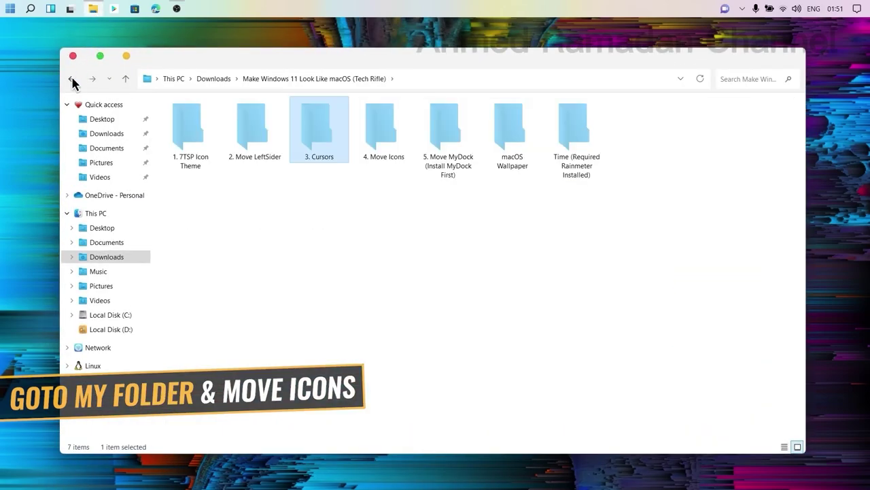
click(256, 202)
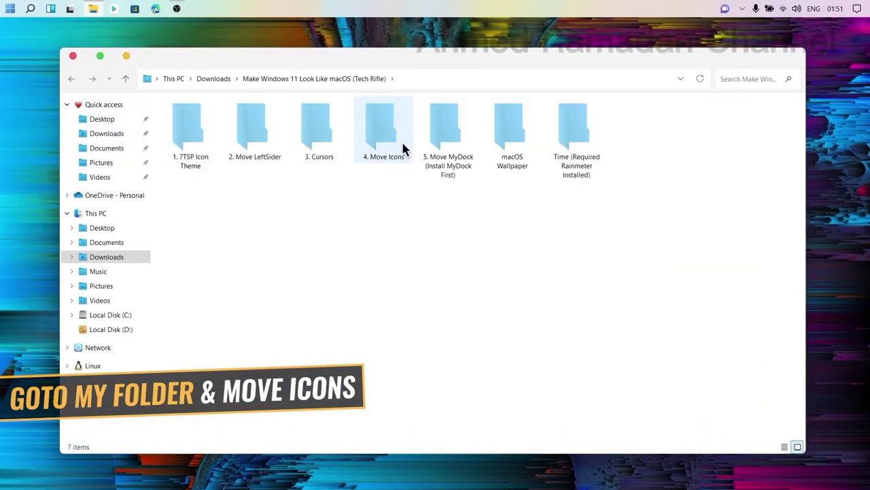
double_click(381, 125)
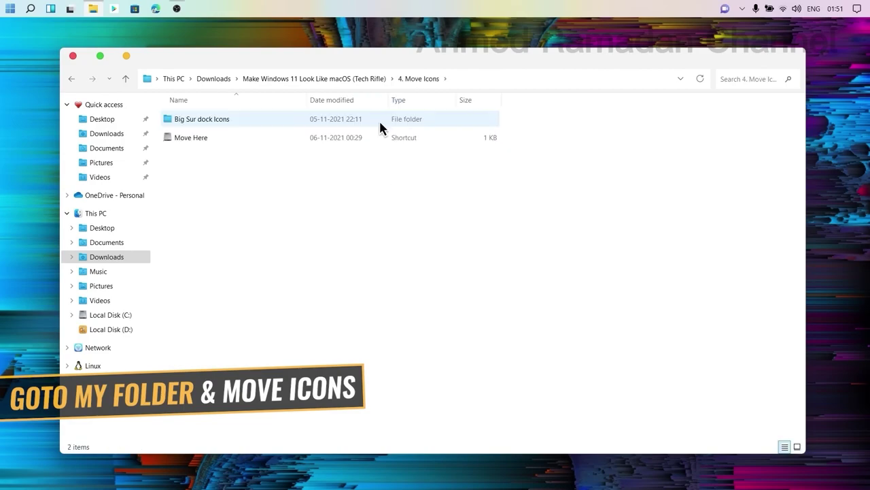
right_click(519, 188)
mouse_move(612, 230)
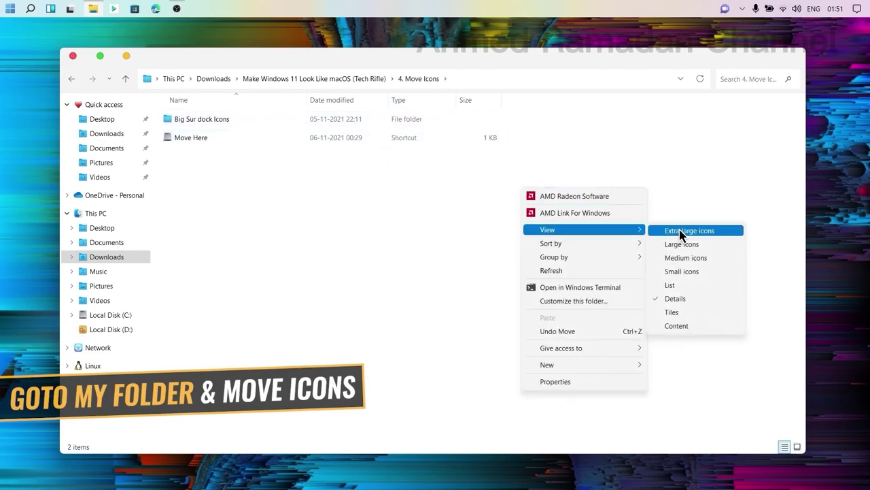
click(686, 245)
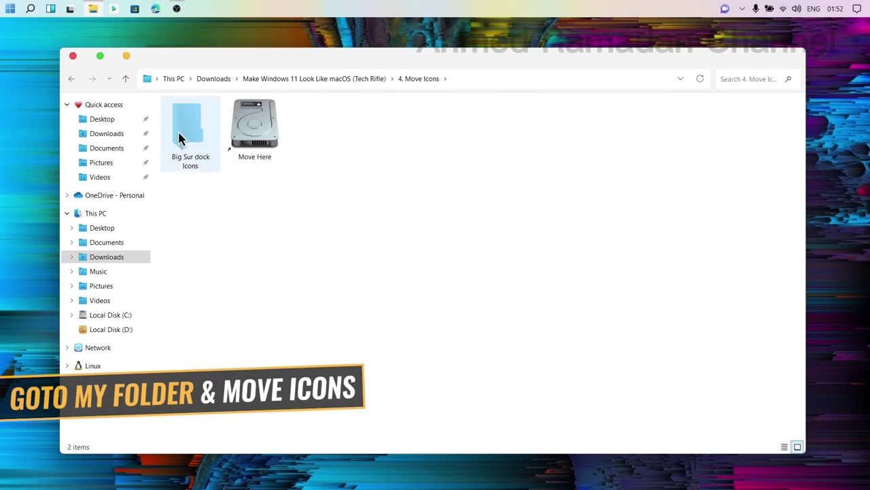
Step: Move the Big Sur dock Icons folder onto the Move Here shortcut and return to the main theme folder
drag(200, 132, 257, 144)
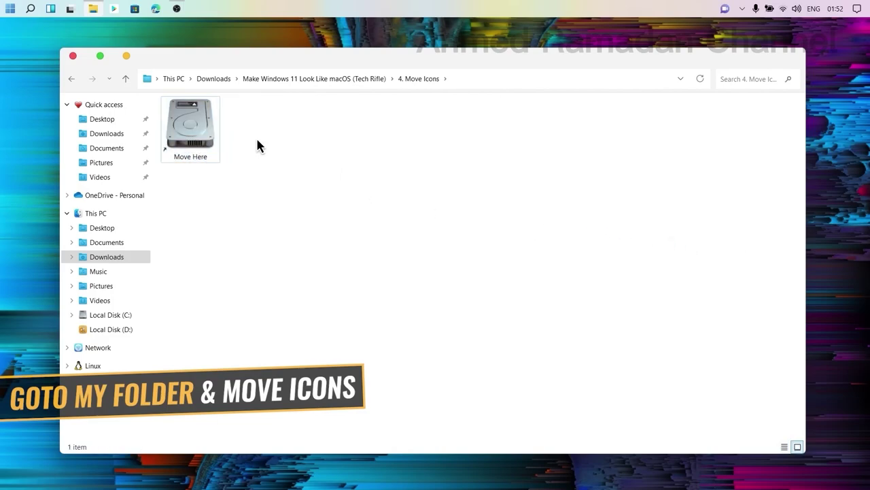
click(73, 79)
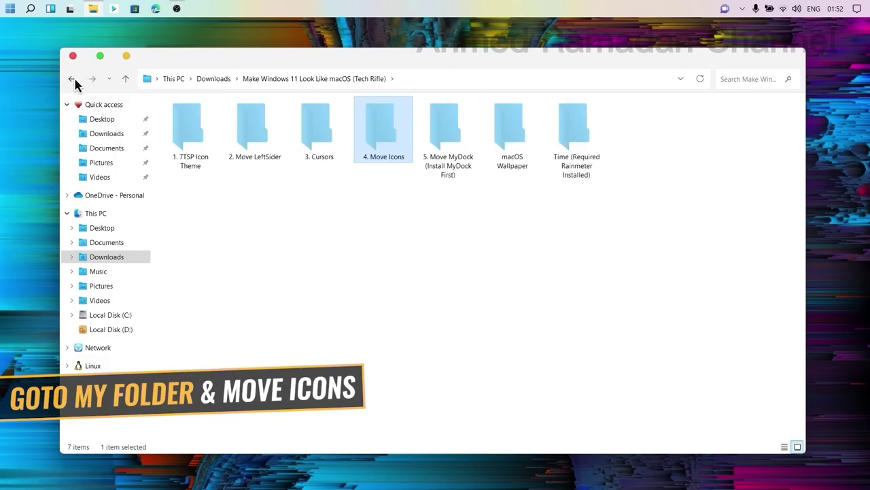
click(456, 143)
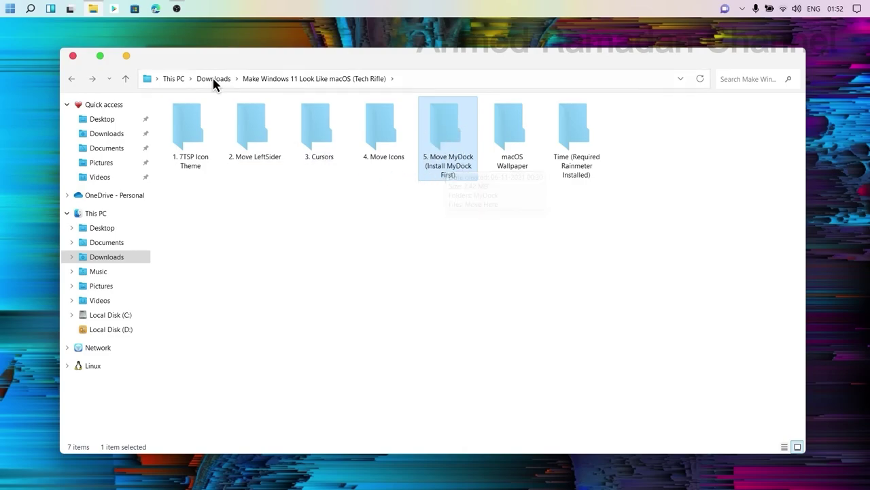
Step: Switch to Edge and download MyDockFinder.zip from the assets of the latest MyDockFinder release on GitHub
click(156, 9)
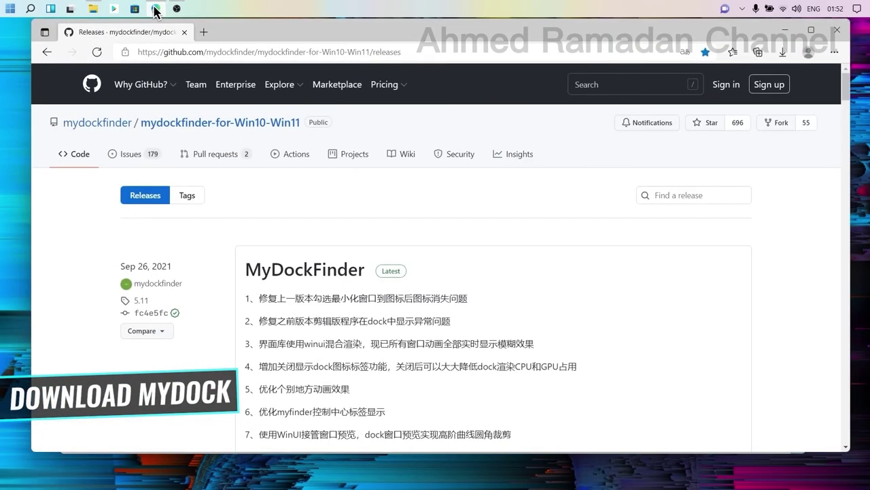
drag(245, 271, 359, 271)
drag(301, 122, 140, 123)
click(393, 221)
scroll(393, 221, down, 5)
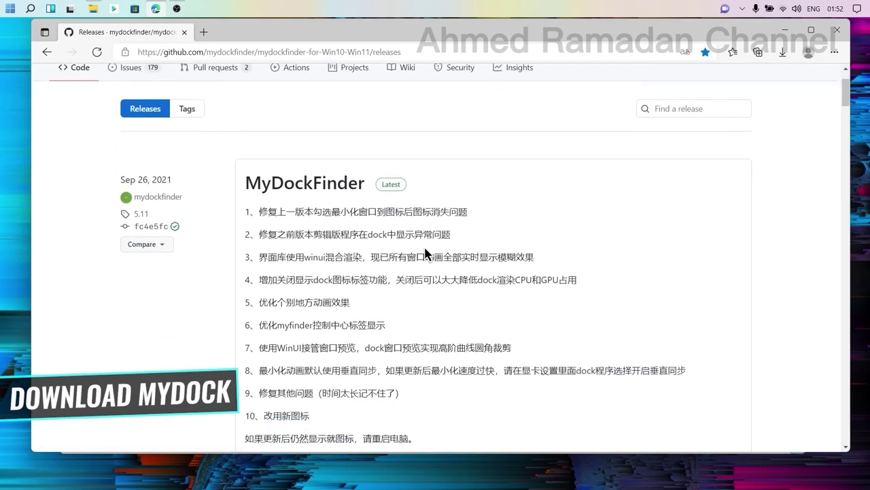
drag(365, 349, 253, 346)
click(293, 347)
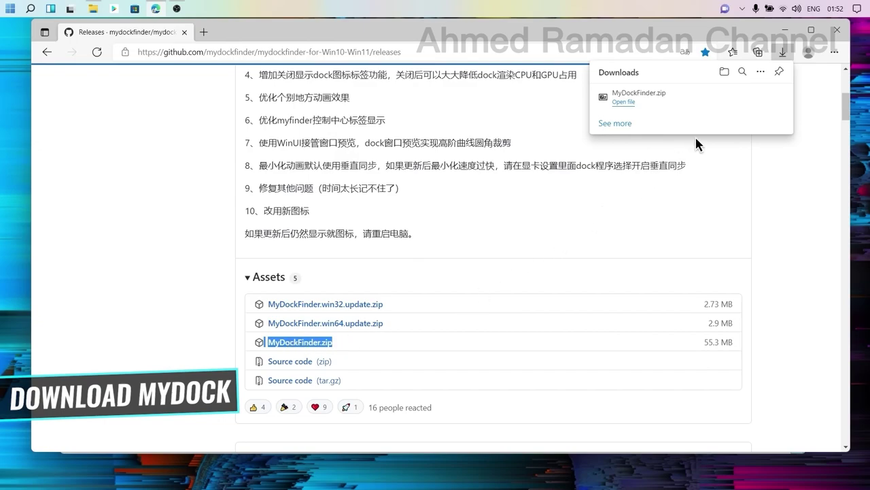
Step: Show the downloaded MyDockFinder.zip in its folder, close the browser and move the Downloads window aside
click(746, 96)
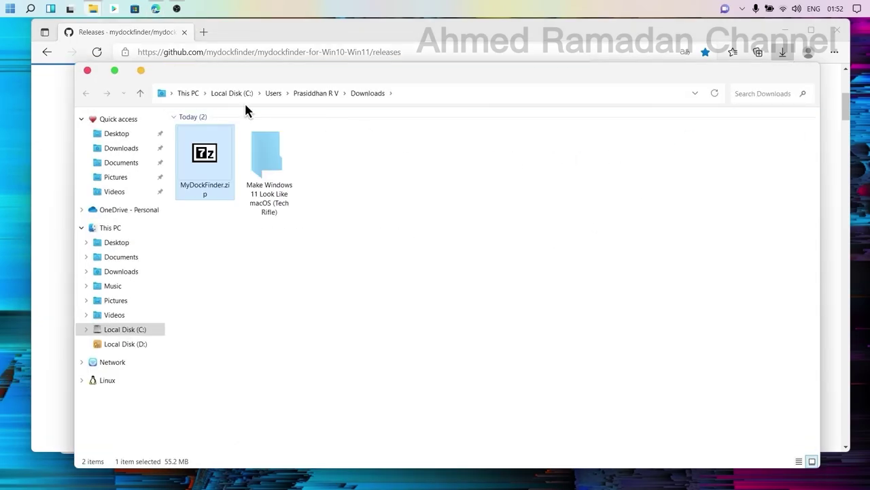
click(835, 31)
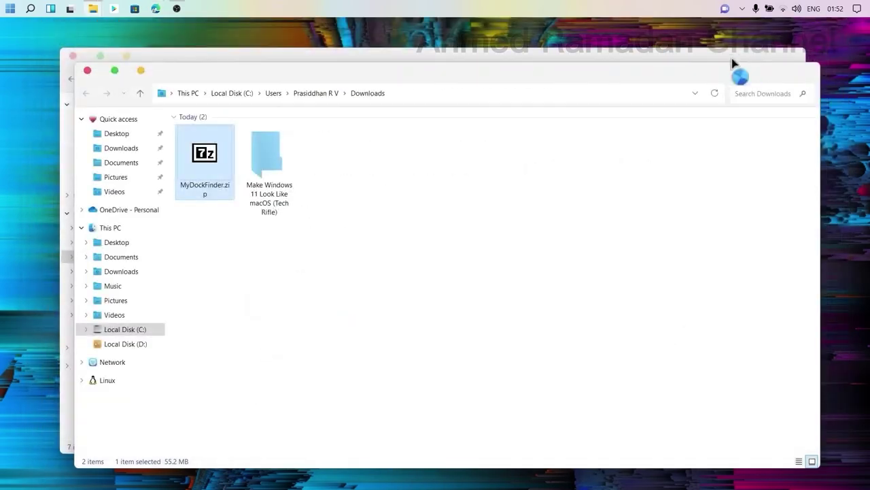
drag(439, 74, 623, 154)
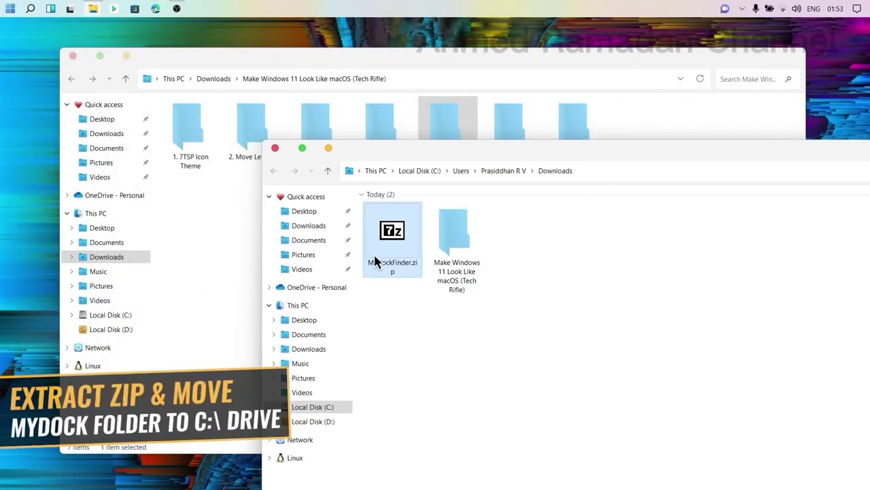
Step: Extract MyDockFinder.zip into the Downloads folder with 7-Zip and select the extracted MyDock folder
right_click(380, 234)
mouse_move(407, 247)
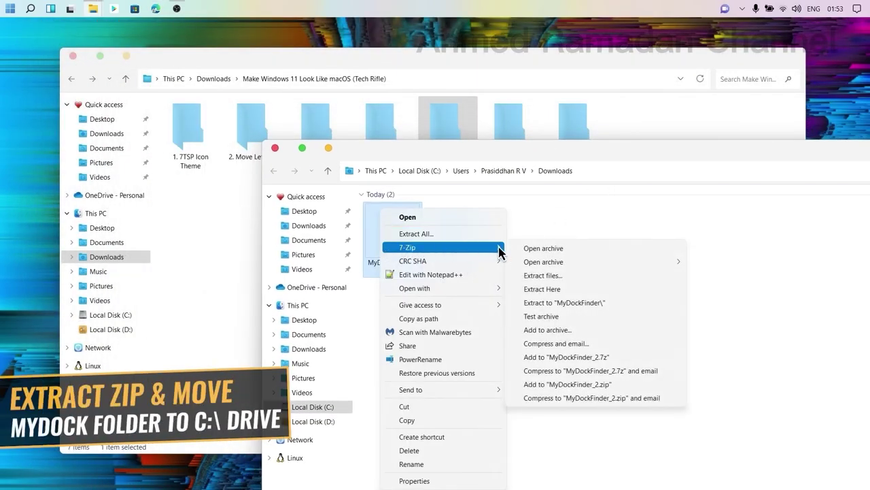
click(553, 288)
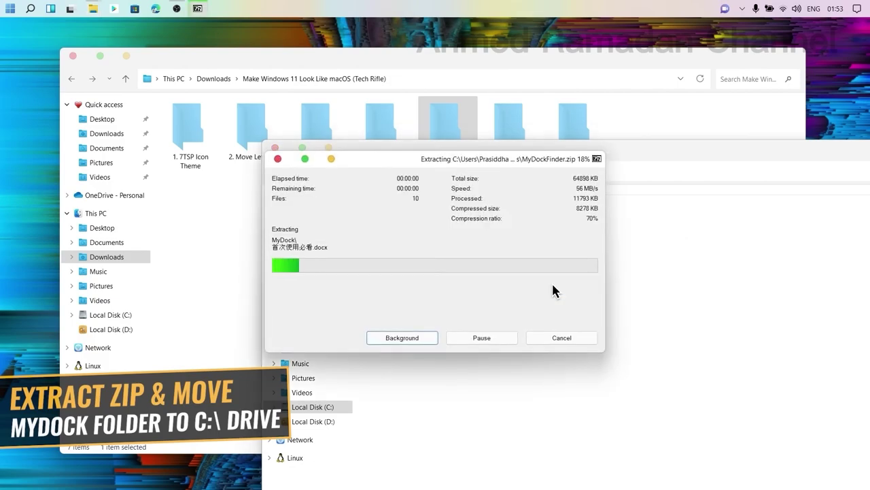
click(375, 350)
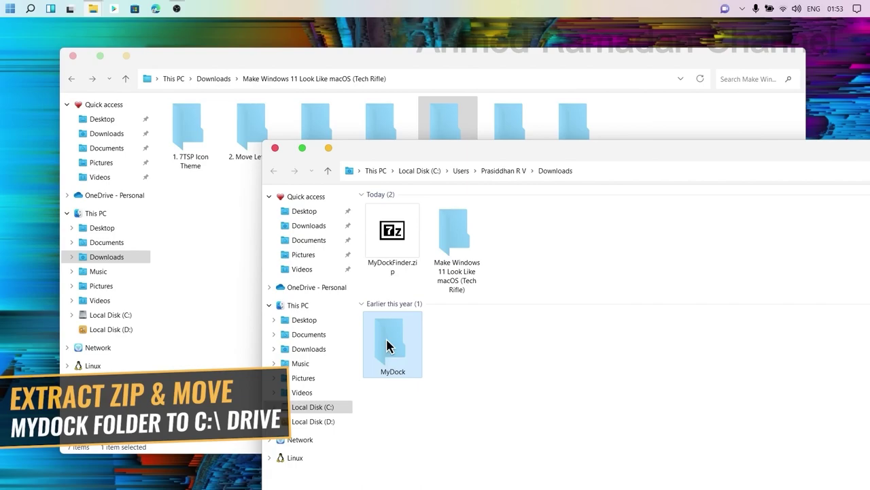
Step: Move the extracted MyDock folder from Downloads to the root of Local Disk (C:)
right_click(386, 345)
click(416, 258)
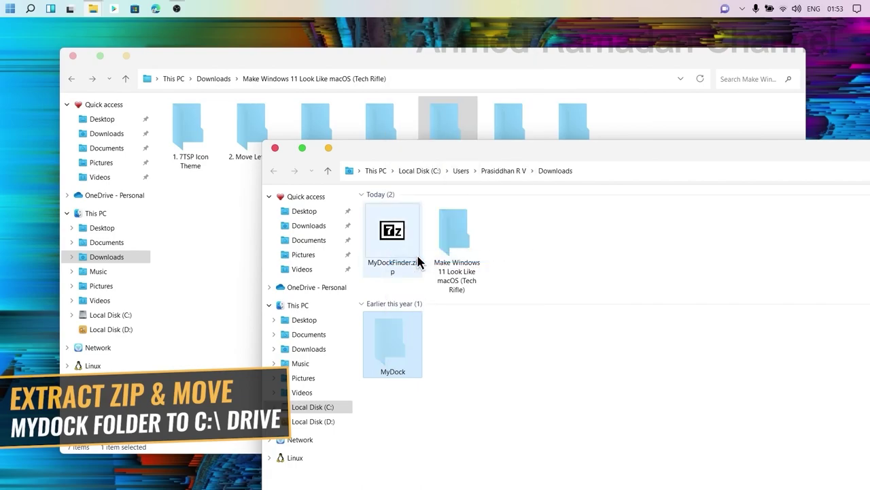
click(314, 407)
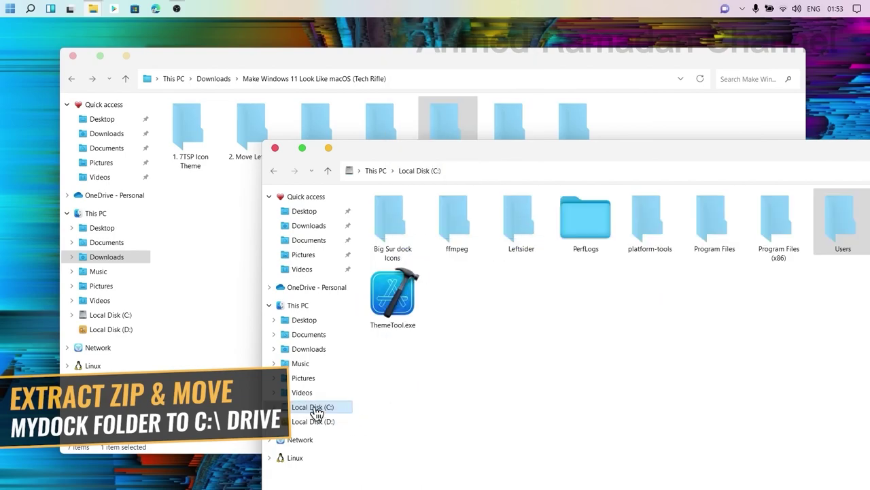
right_click(465, 320)
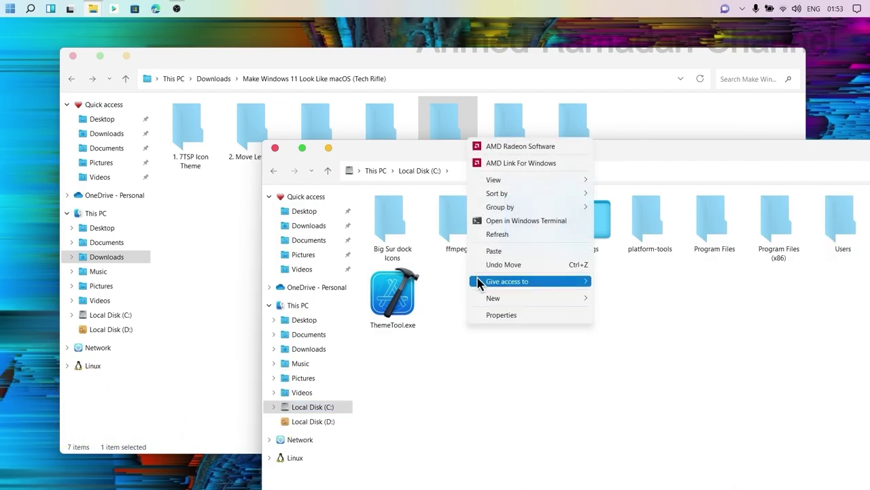
click(479, 252)
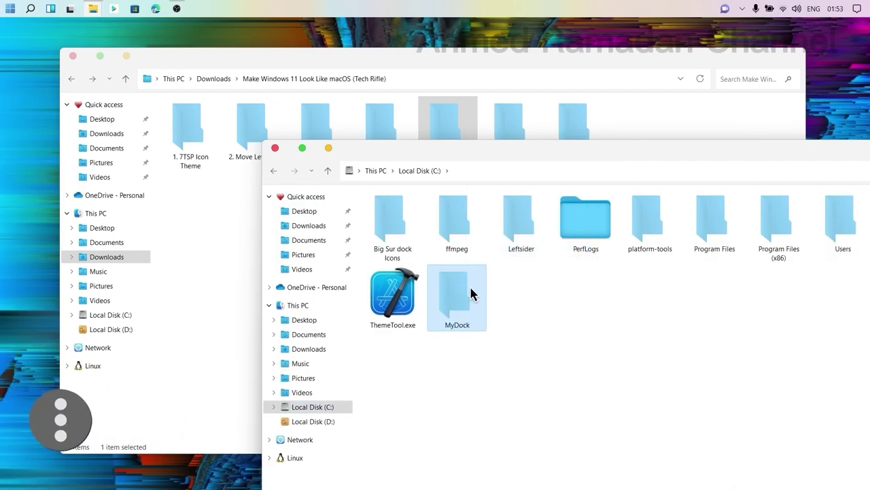
Step: Delete MyDockFinder.zip from Downloads and dismiss that window to get back to the main theme folder
click(274, 172)
right_click(397, 210)
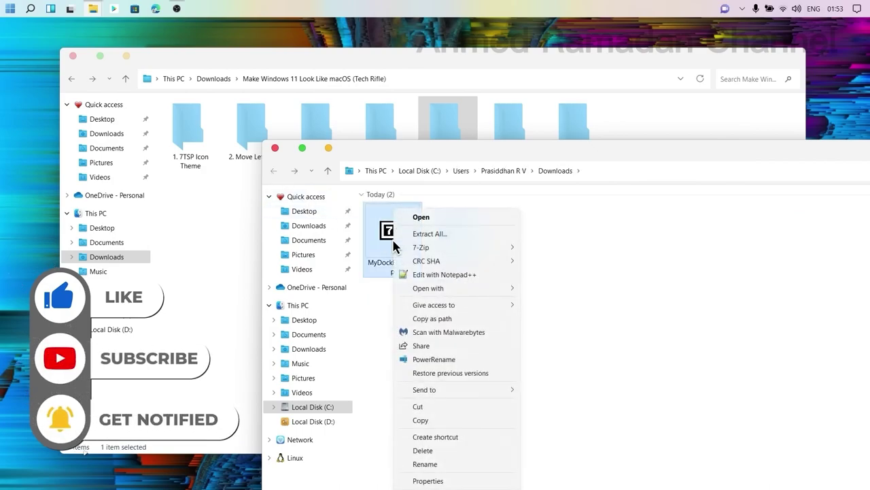
click(423, 451)
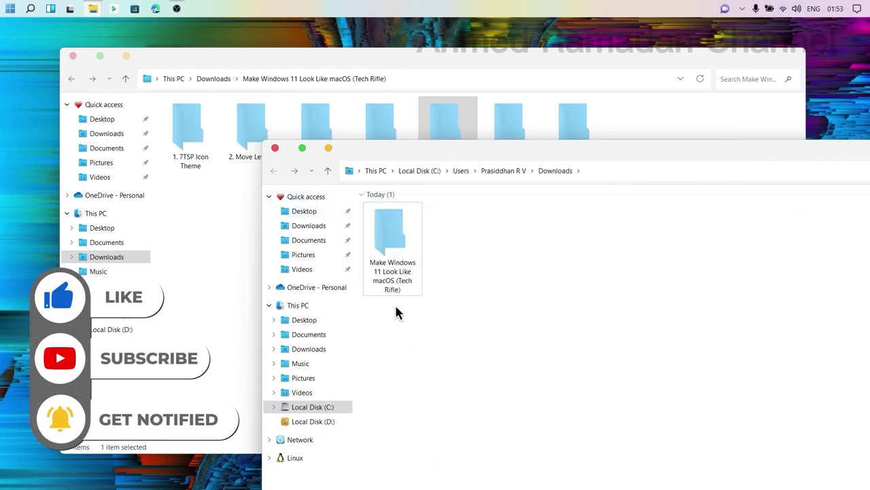
drag(465, 149, 265, 60)
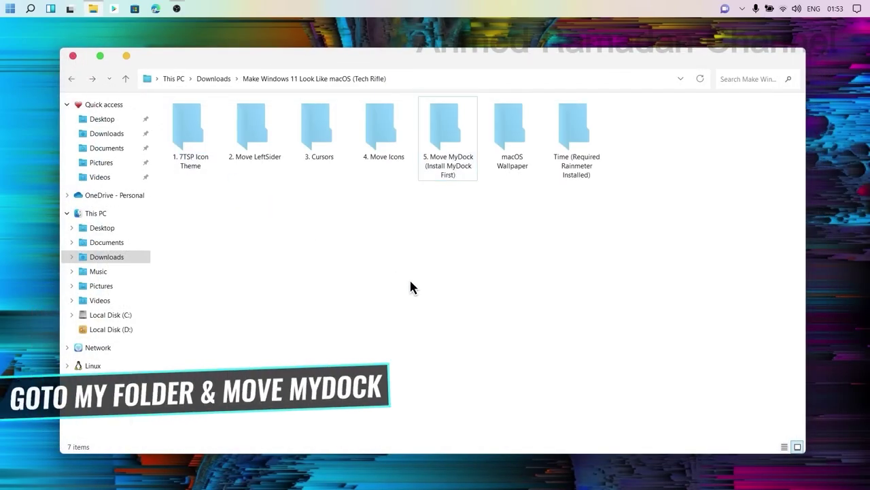
Step: In the "5. Move MyDock (Install MyDock First)" folder, switch to large icons and move the MyDock folder onto the Move Here shortcut
double_click(457, 151)
right_click(257, 165)
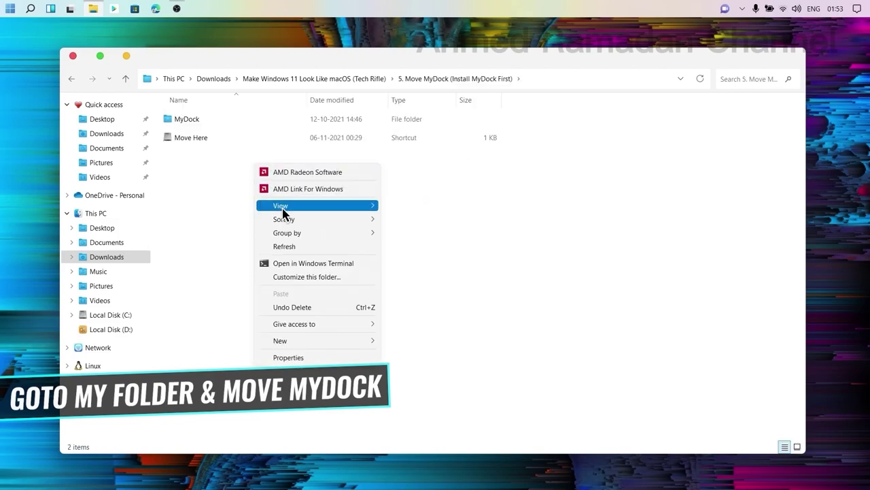
mouse_move(306, 206)
click(412, 221)
click(180, 131)
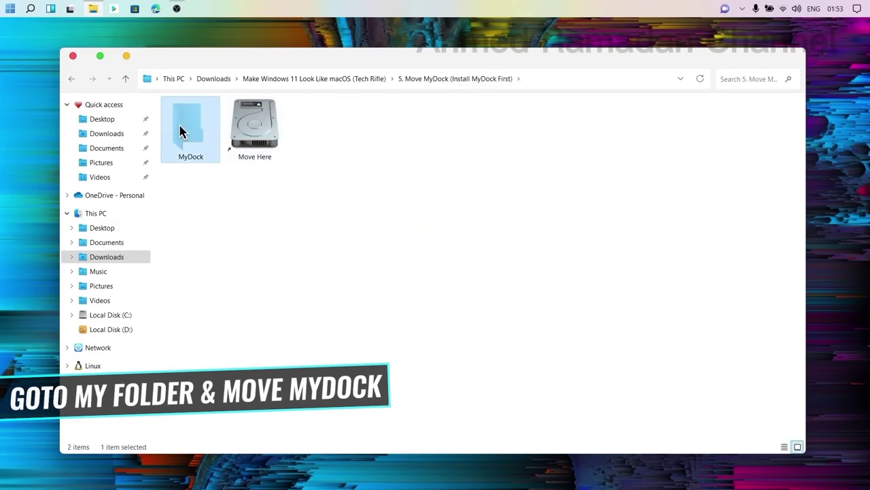
drag(189, 132, 248, 138)
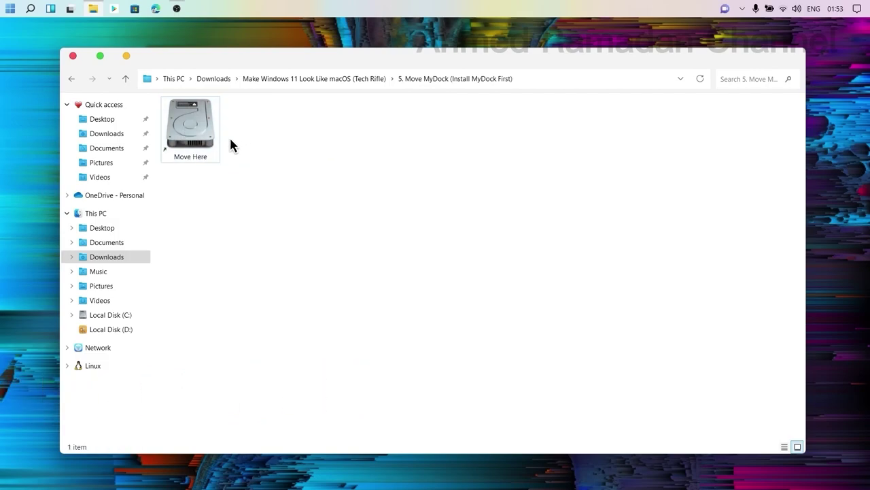
Step: Go to the MyDock folder on Local Disk (C:), show it with large icons and run MyDock.exe
click(206, 136)
double_click(206, 136)
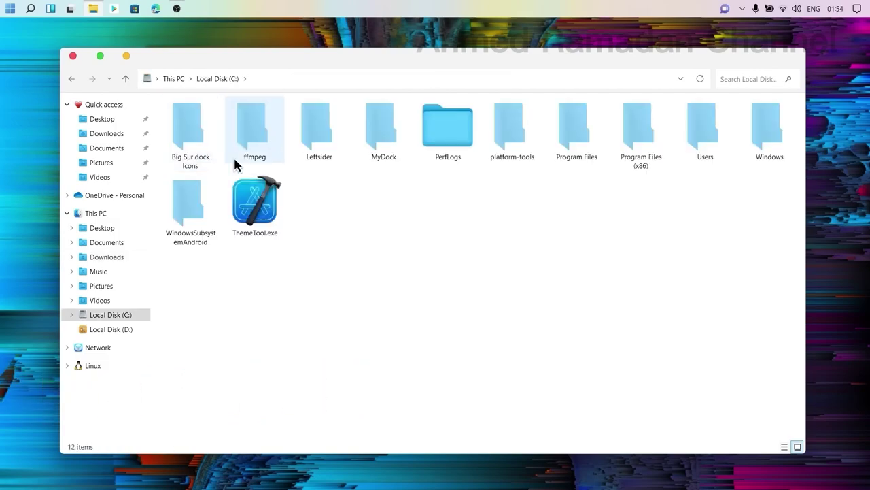
double_click(381, 135)
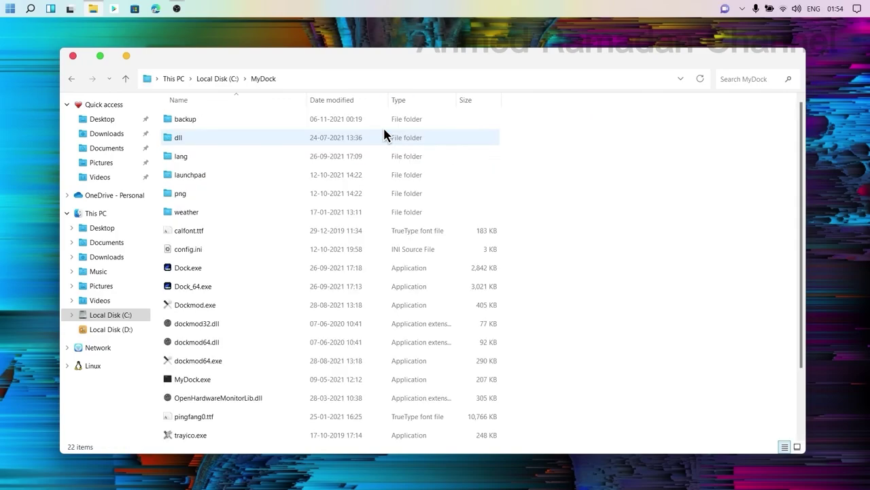
right_click(642, 201)
mouse_move(723, 249)
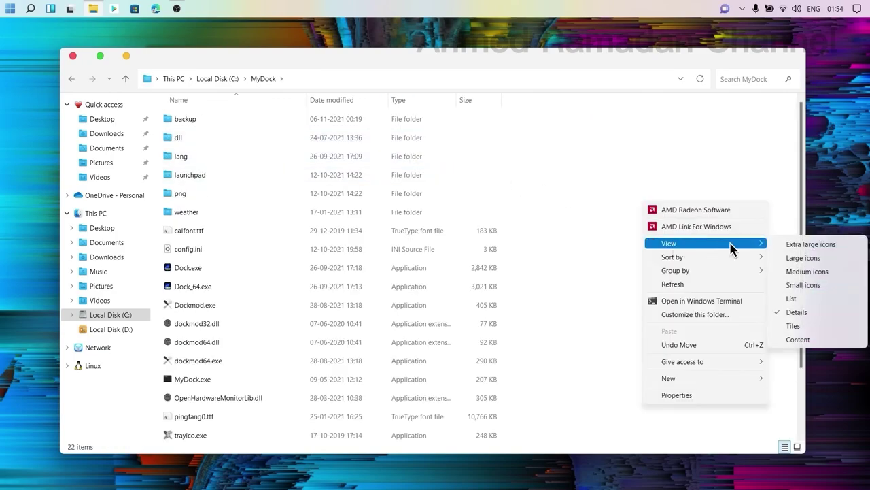
click(783, 255)
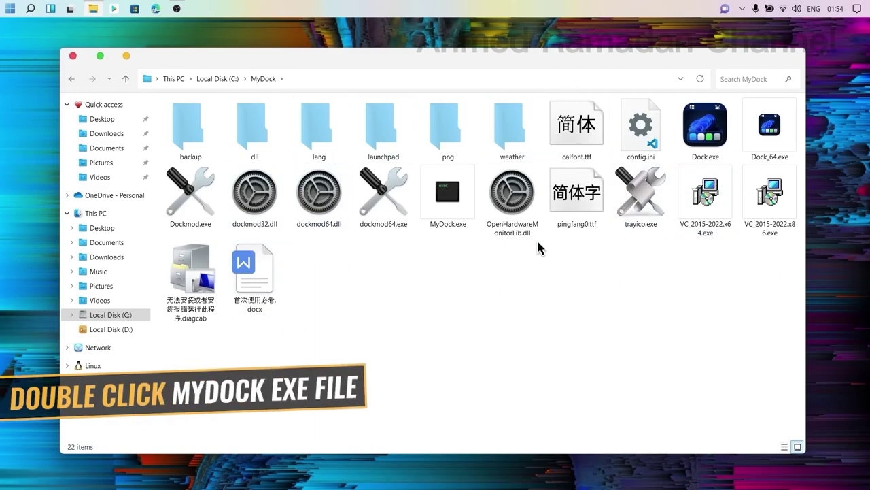
double_click(448, 198)
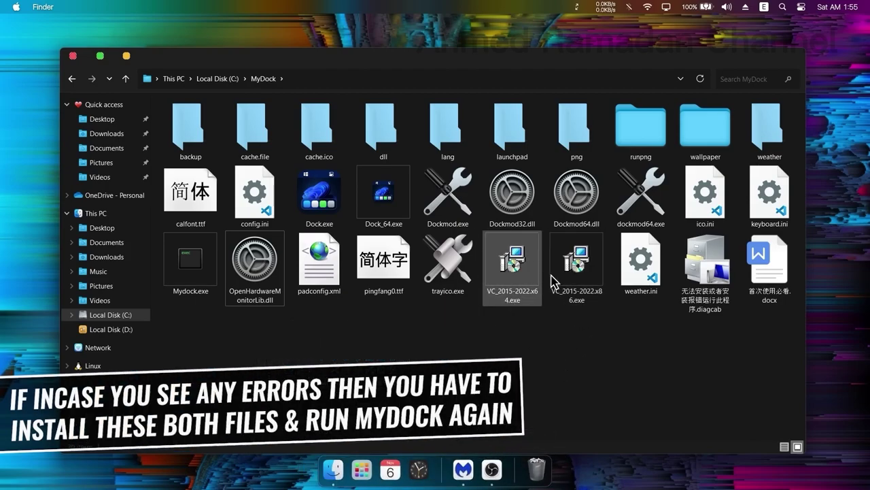
Step: Install the Microsoft Visual C++ 2015-2022 Redistributable (x64) from the MyDock folder, agreeing to the license terms
double_click(527, 266)
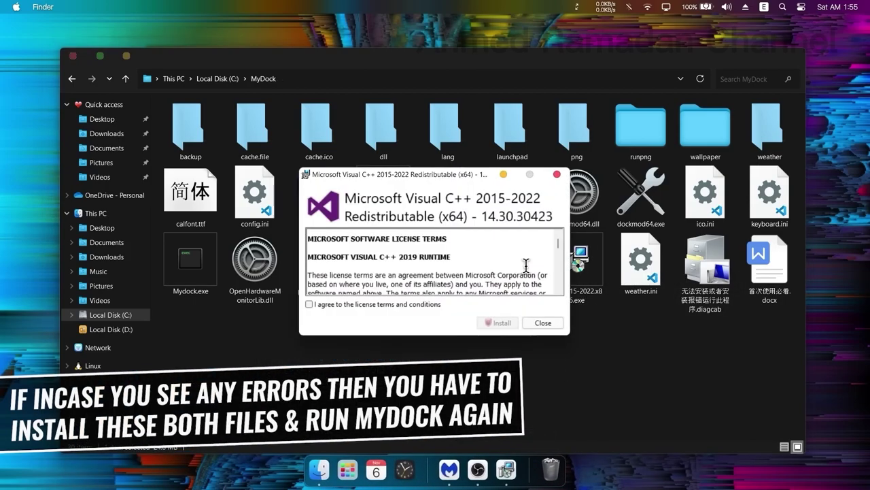
click(391, 304)
click(498, 322)
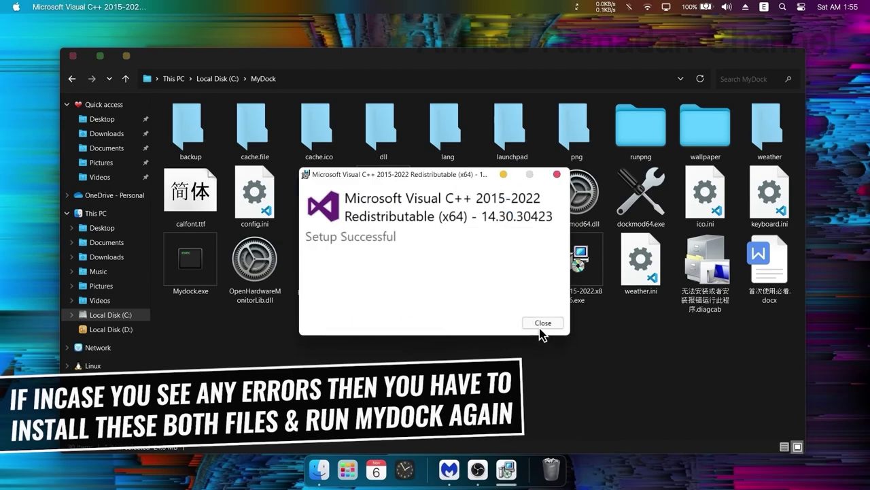
click(543, 322)
Step: Install the Microsoft Visual C++ 2015-2022 Redistributable (x86) from the MyDock folder and close the folder window
double_click(581, 265)
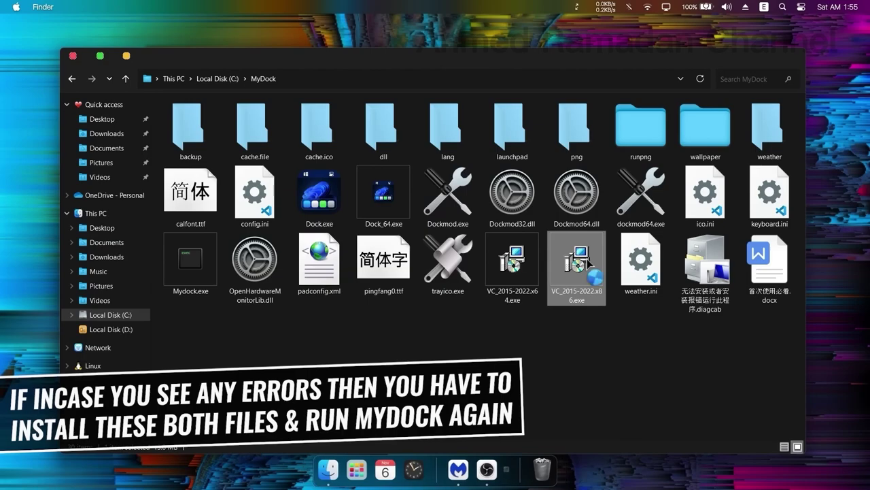
click(425, 305)
click(499, 323)
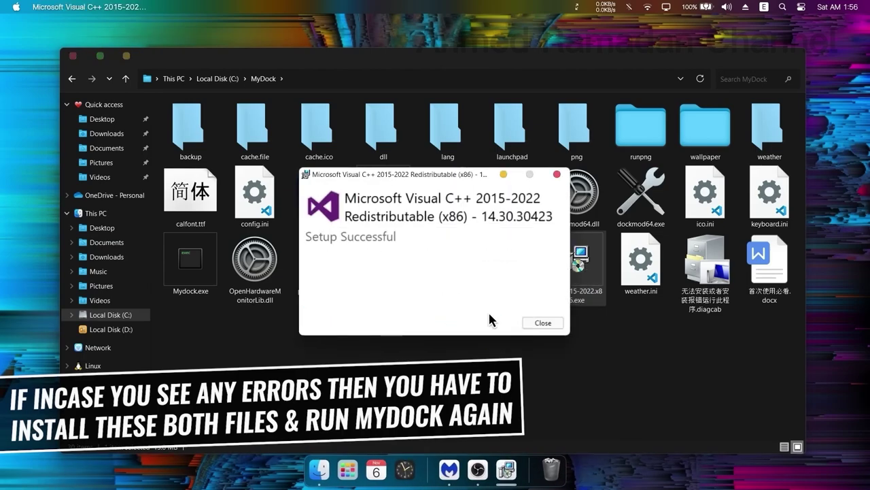
click(538, 324)
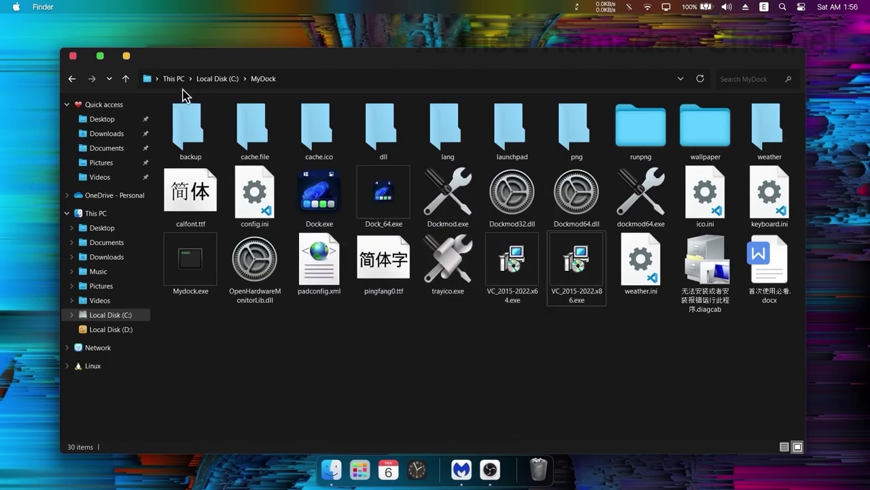
click(72, 57)
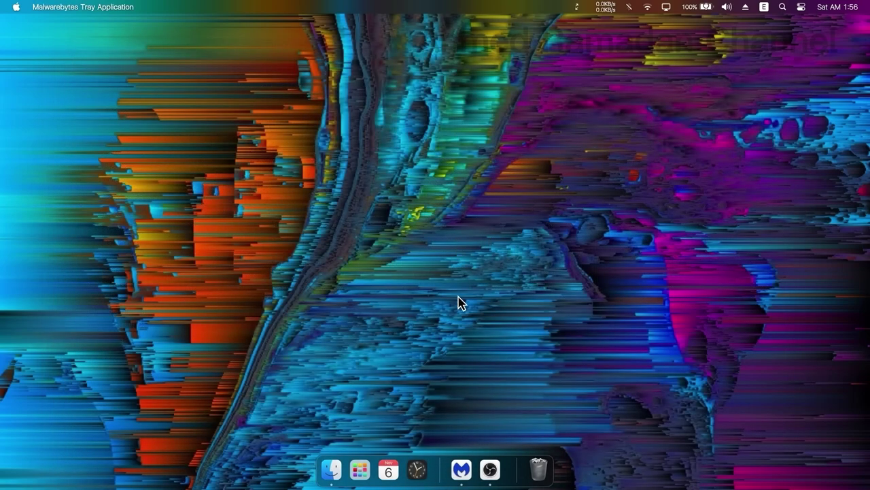
Step: Open the dock's preferences and set the global interface color mode to Light
right_click(517, 477)
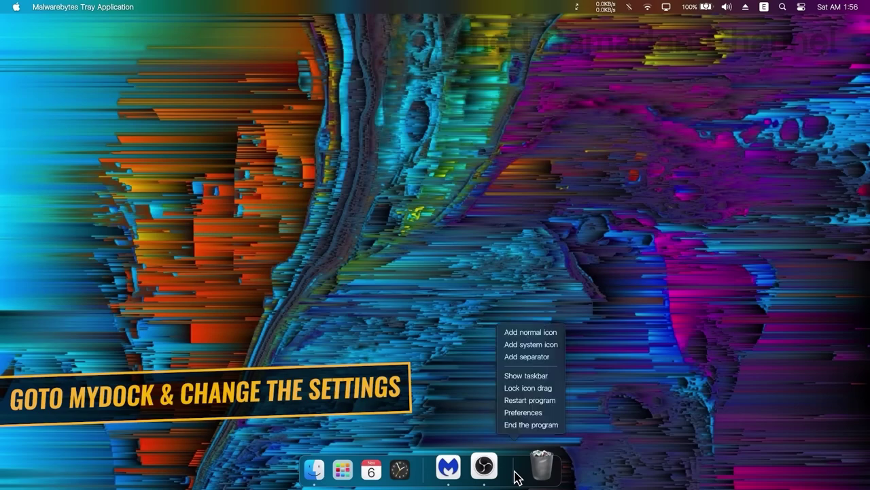
click(525, 413)
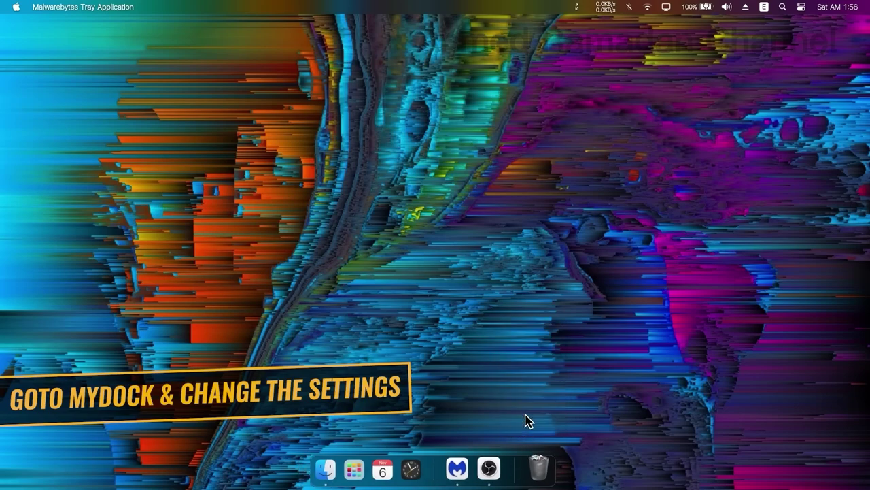
click(431, 265)
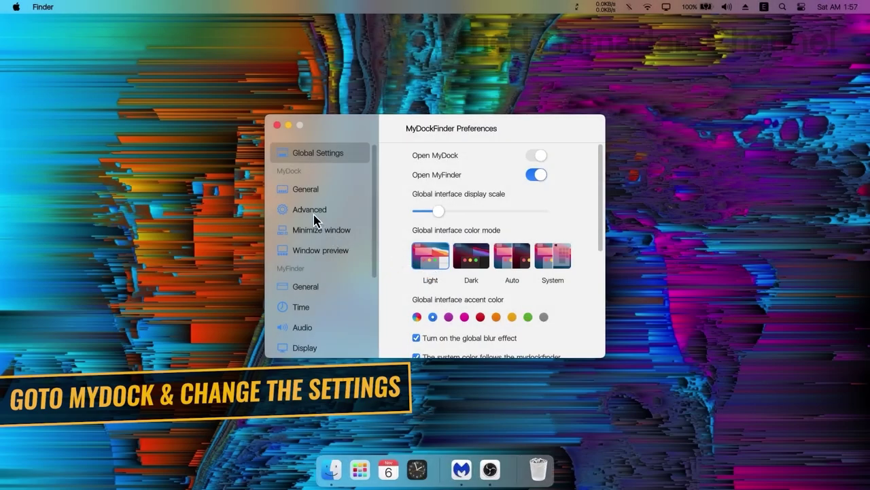
Step: Restore the Tech Rifle Mac Dock icon backup in MyDock's Advanced settings and restart the dock program
click(310, 213)
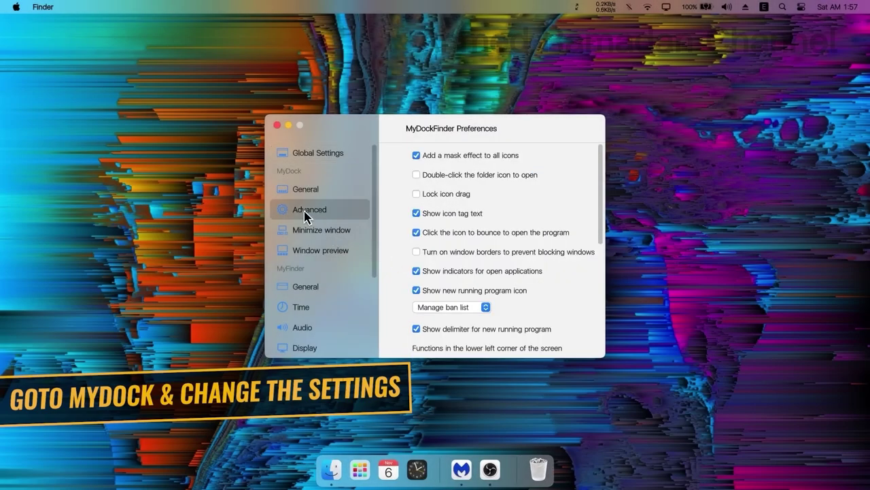
drag(594, 196, 606, 327)
click(469, 344)
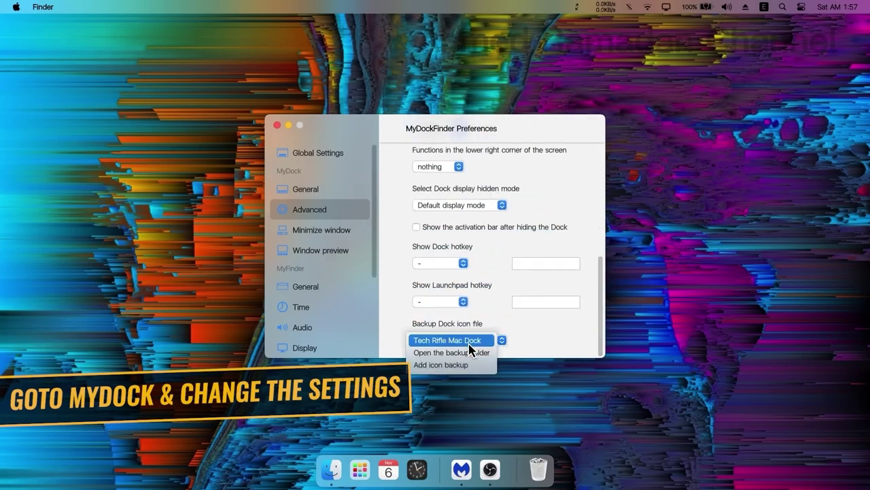
click(439, 341)
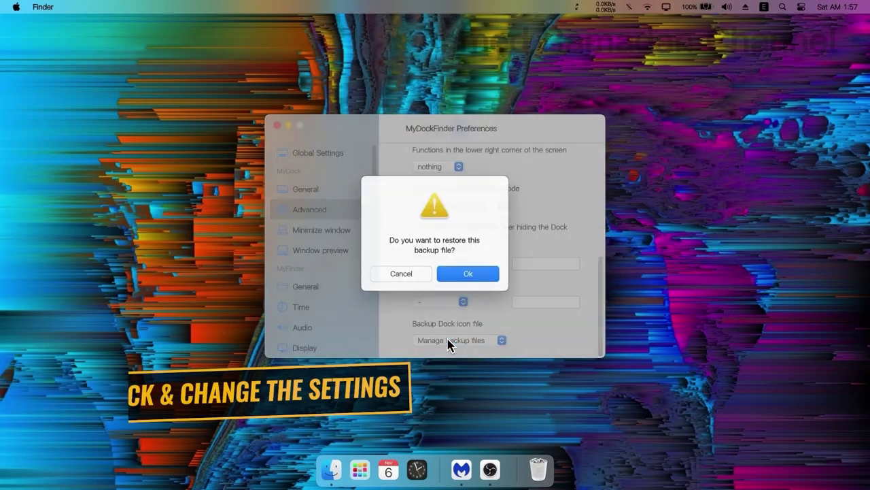
click(454, 277)
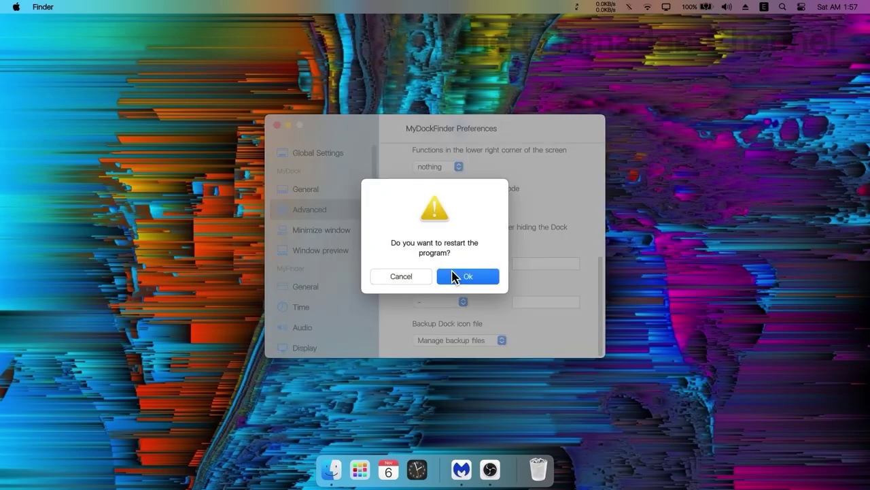
click(469, 278)
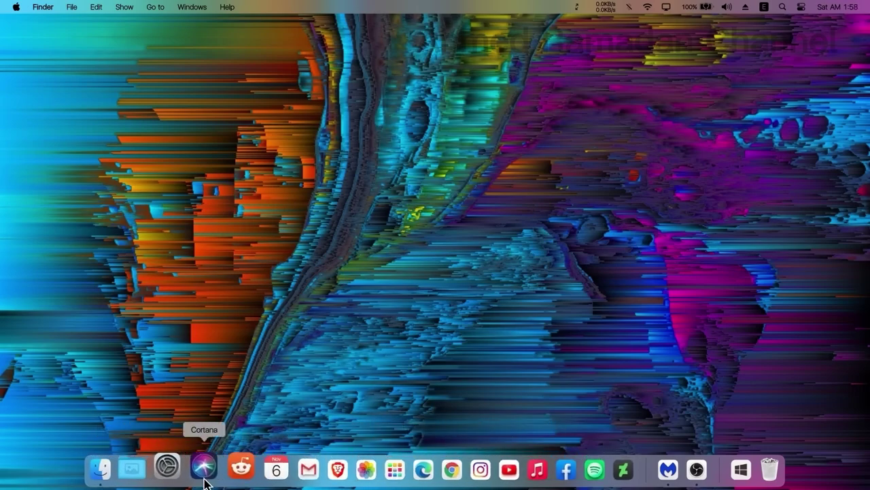
Step: Reopen the dock's preferences and examine the Global Settings and MyDock Advanced options
right_click(704, 476)
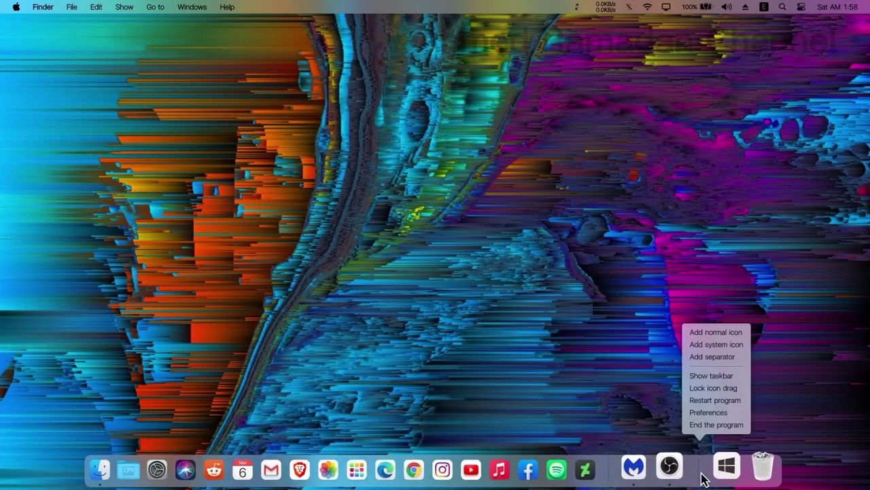
click(707, 413)
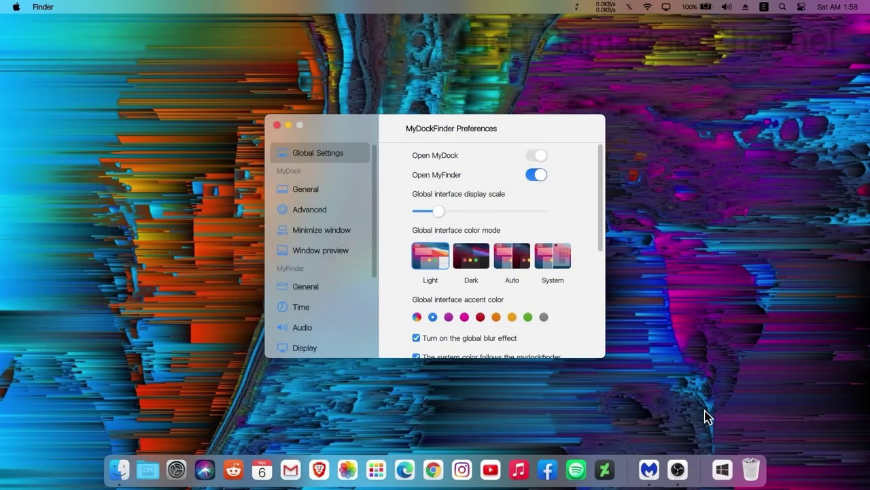
drag(603, 241, 602, 320)
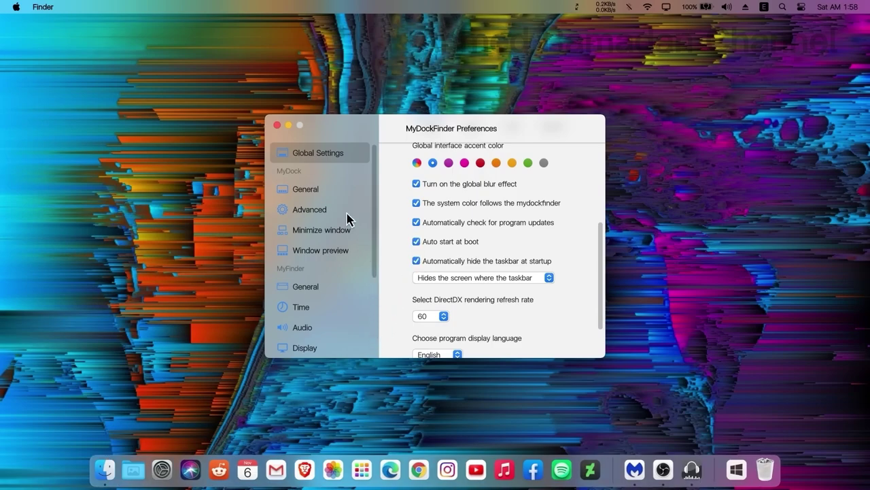
click(323, 211)
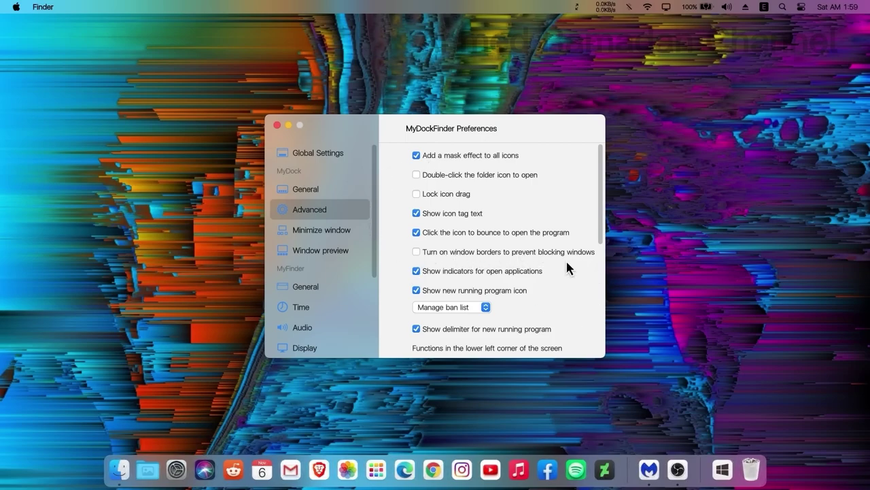
Step: Open a File Explorer window at This PC and maximize it over the dock
key(super+e)
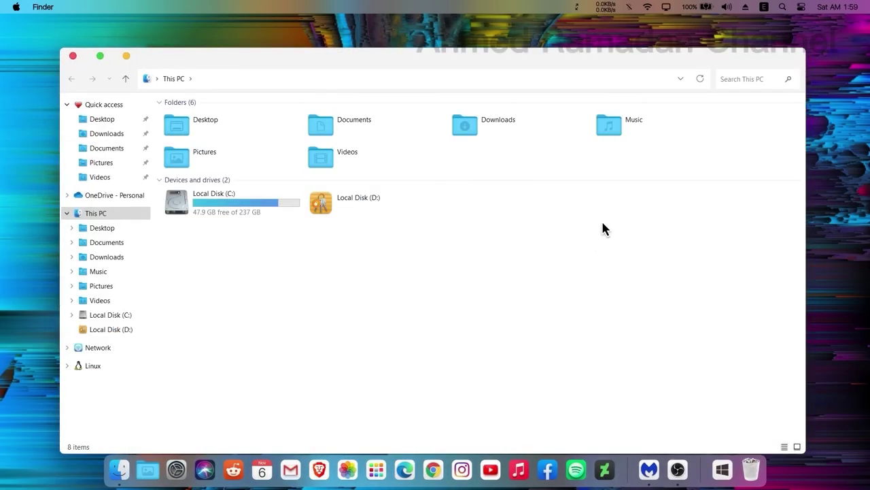
click(100, 56)
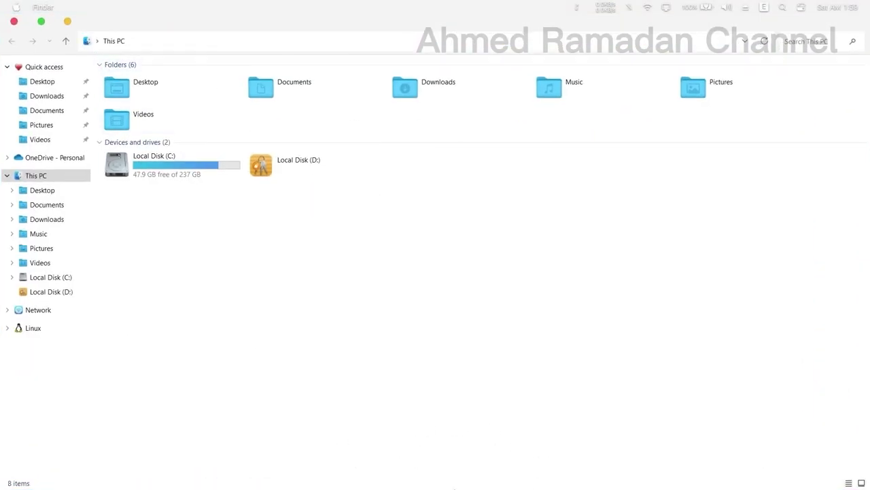
Step: Close the maximized File Explorer window, reopen it to check its fit above the dock, and close it again
click(14, 23)
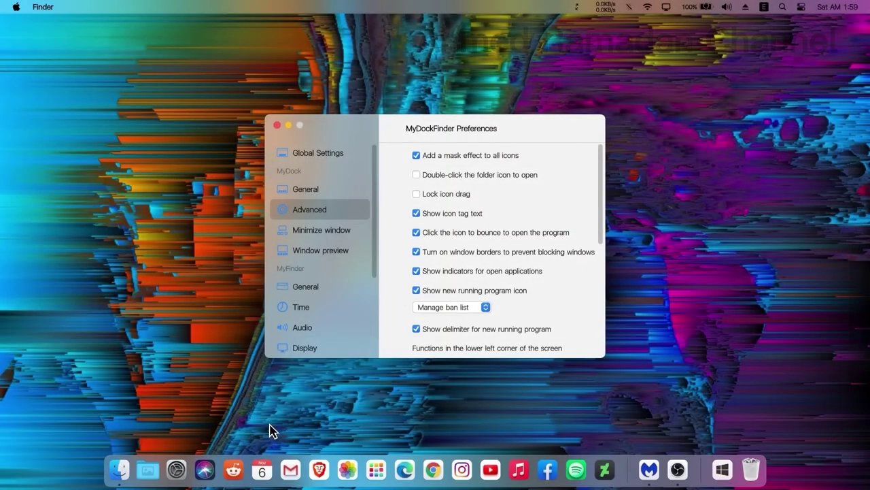
key(super+e)
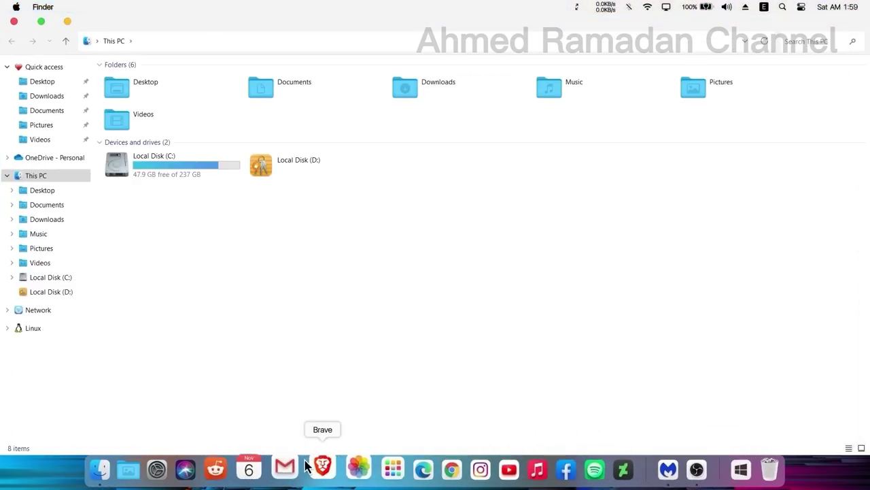
click(14, 22)
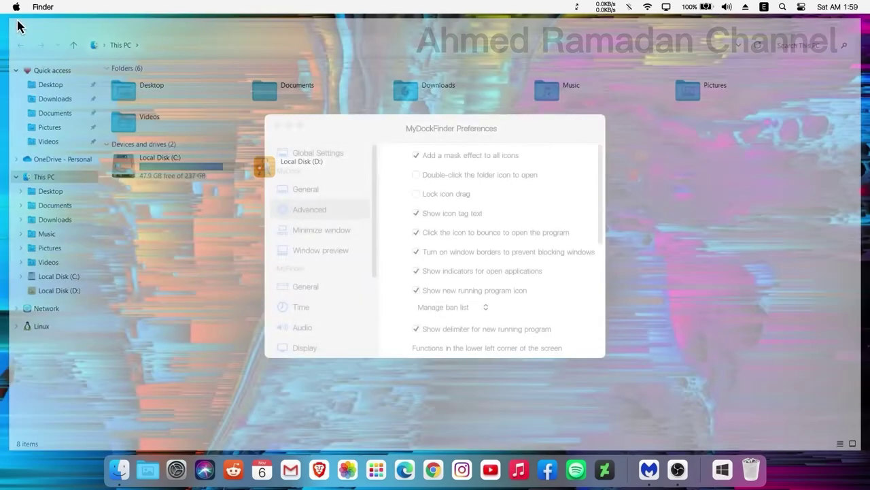
Step: Look through the MyFinder Battery and Monitor settings, including the CPU monitor switch, and close the preferences
click(373, 224)
drag(379, 250, 380, 338)
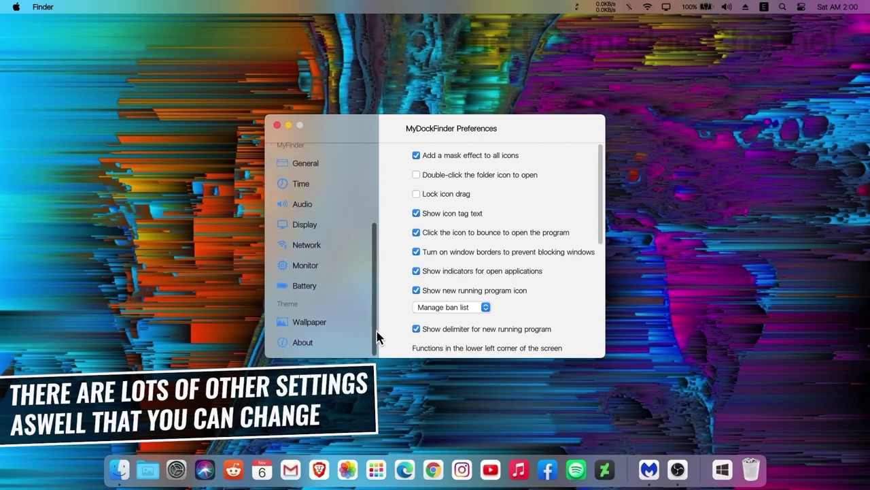
click(309, 289)
click(310, 270)
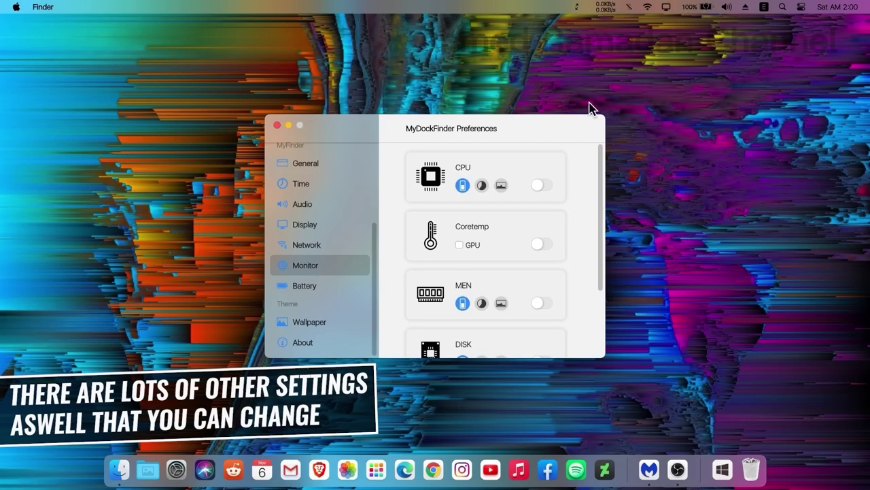
click(542, 185)
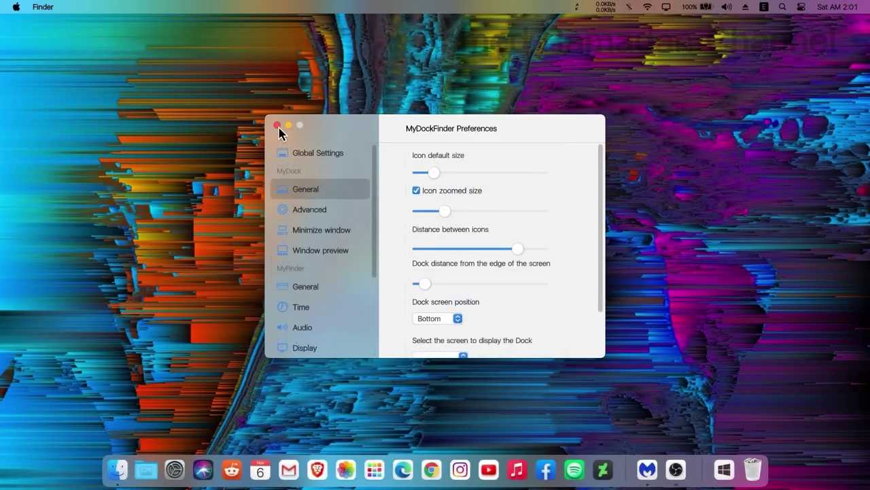
click(277, 126)
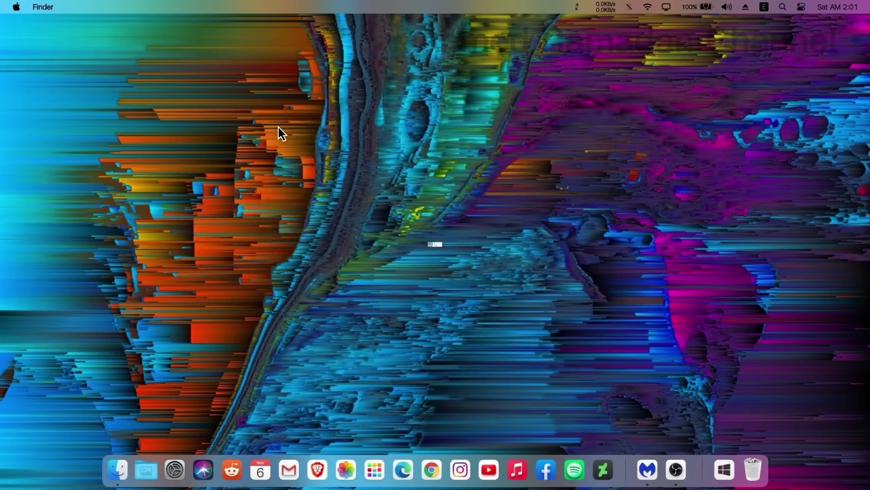
Step: Browse both Launchpad pages, test the YouTube shortcut from there, and close the browser window it opens
click(374, 469)
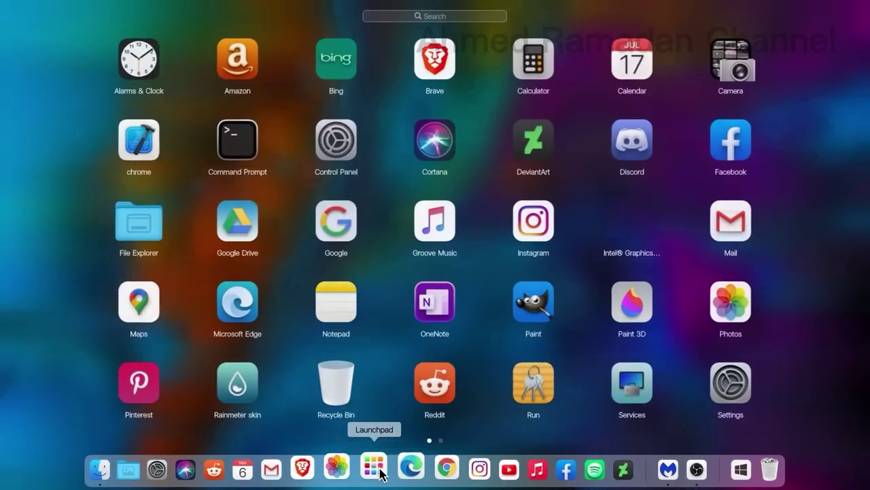
drag(788, 333, 143, 300)
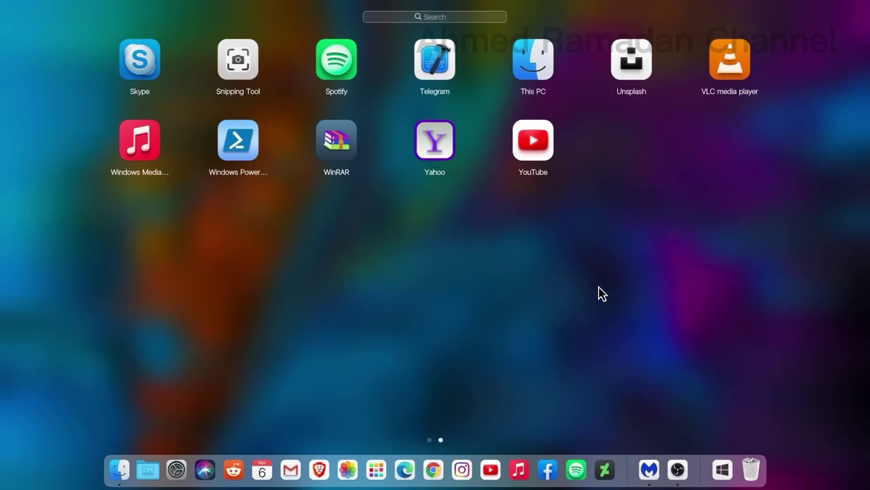
drag(289, 259, 637, 198)
click(544, 146)
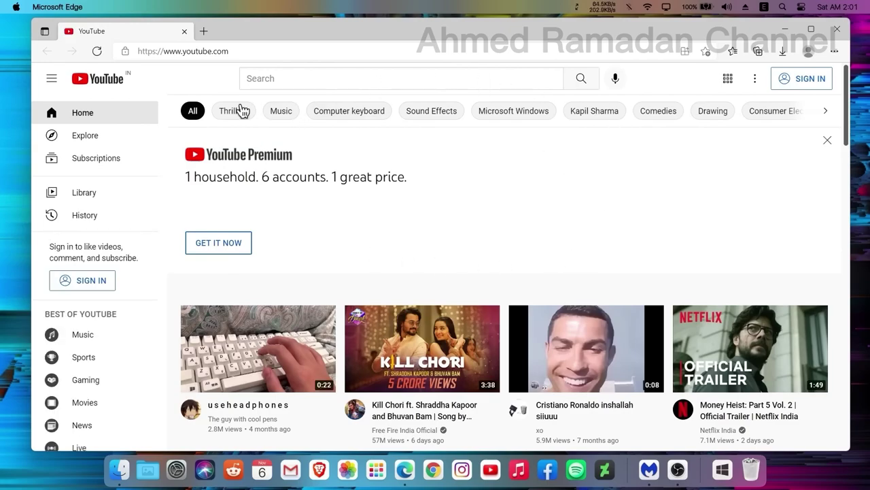
click(835, 30)
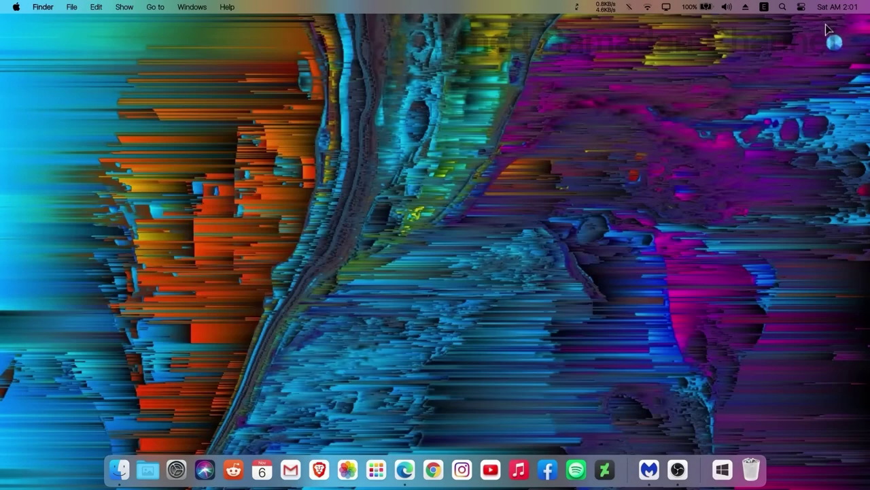
Step: Show the desktop icons so that program shortcuts can be used
right_click(297, 233)
mouse_move(323, 258)
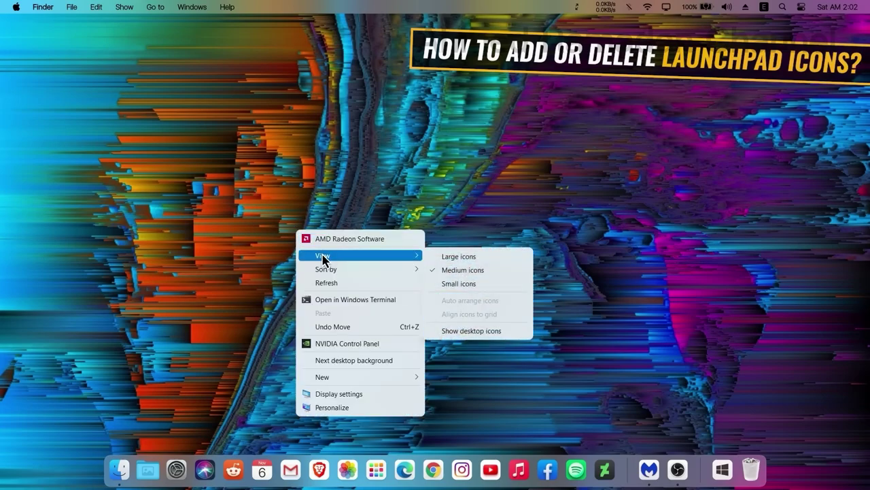
click(453, 331)
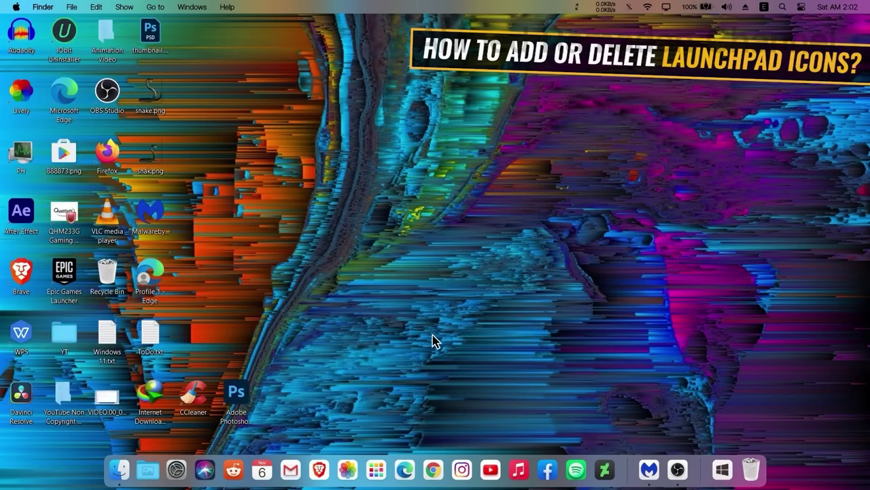
Step: Add the Brave desktop shortcut to Launchpad through the Launchpad dock icon's add-files window
right_click(378, 468)
click(391, 427)
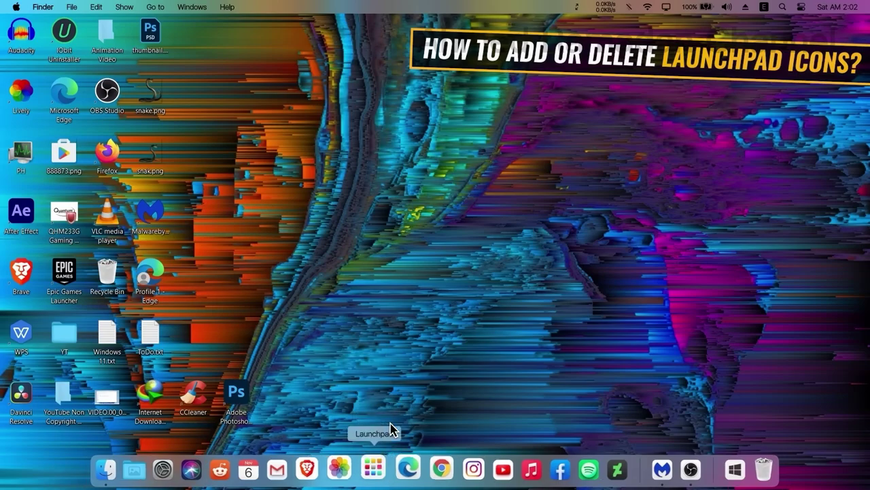
drag(26, 273, 242, 284)
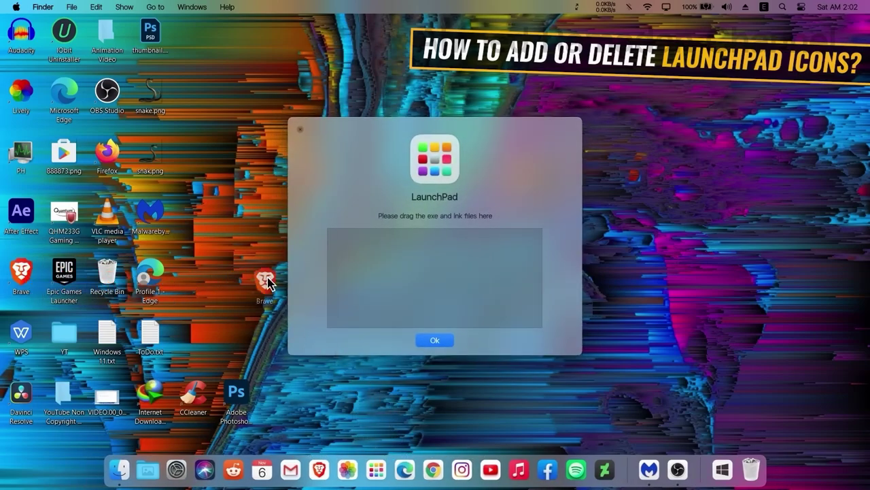
drag(361, 276, 365, 288)
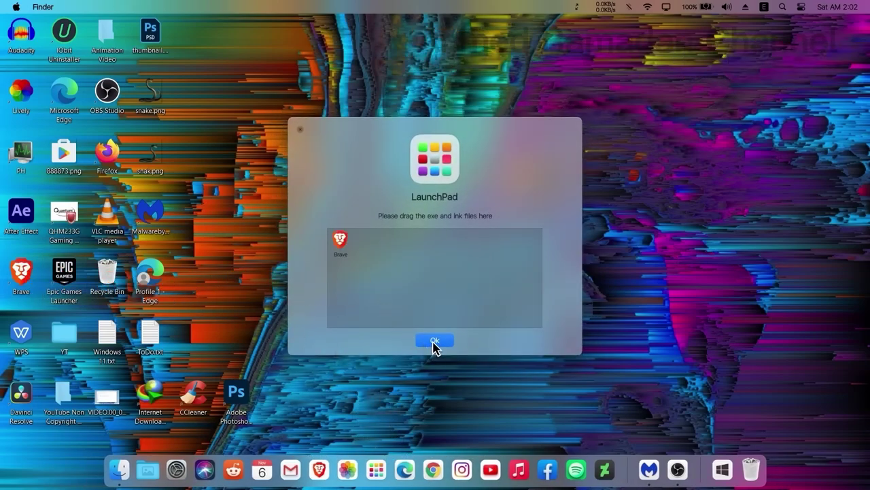
click(436, 342)
Step: Delete the Brave_2 icon from Launchpad's second page
click(376, 469)
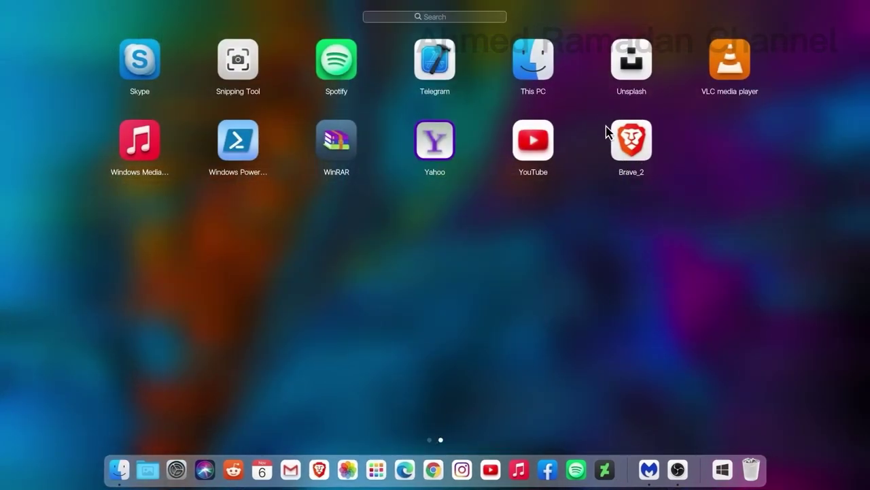
right_click(629, 144)
click(653, 187)
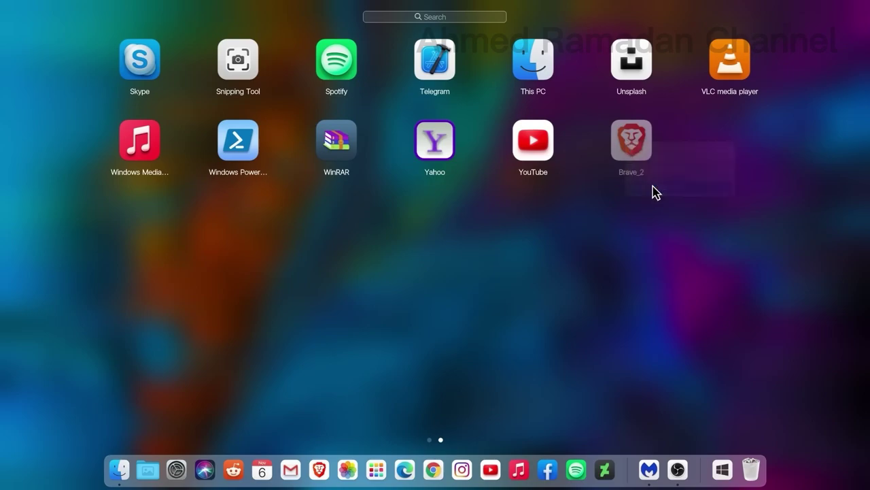
Step: Hide the desktop icons
right_click(417, 151)
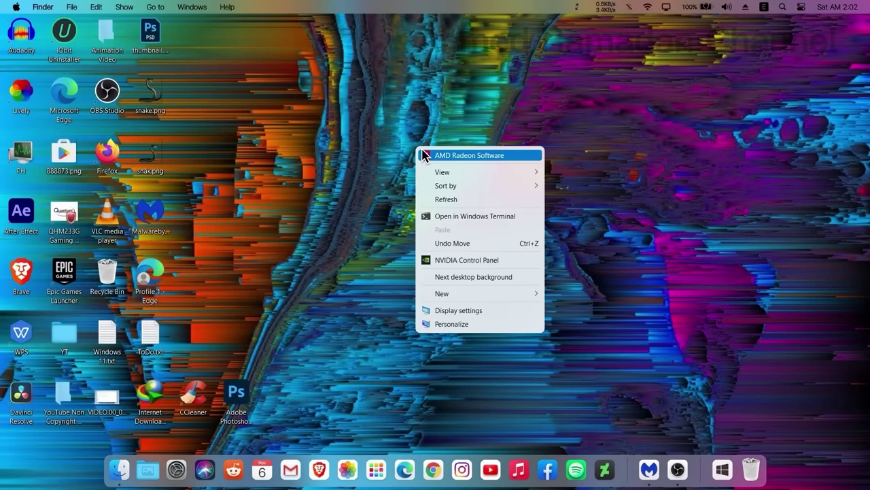
mouse_move(479, 174)
click(573, 247)
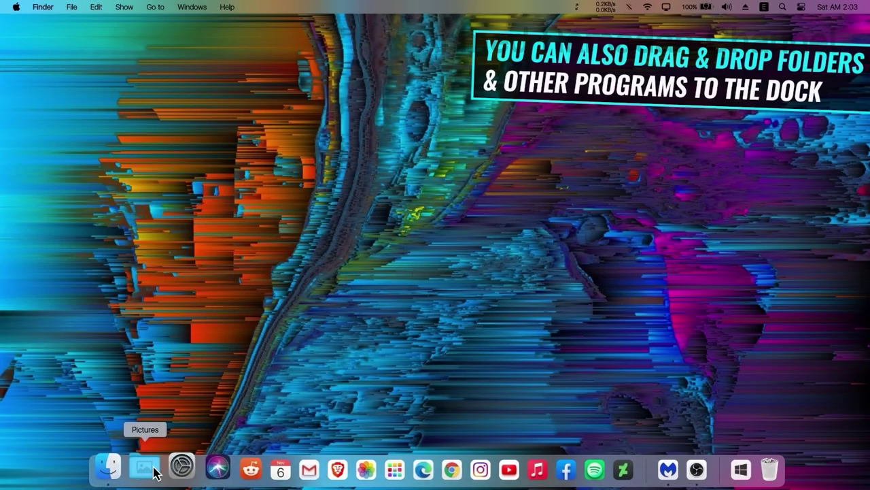
Step: Add Local Disk (C:) from This PC to the dock beside the Finder icon and preview its folders there
click(153, 469)
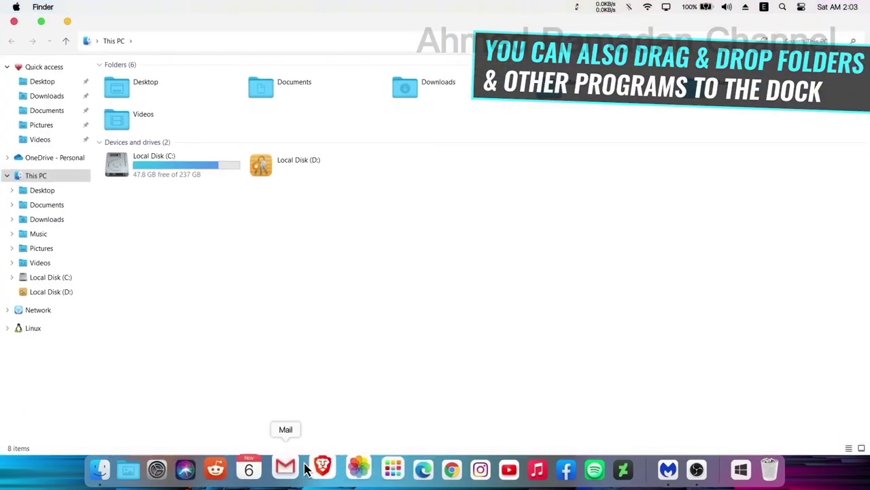
double_click(229, 25)
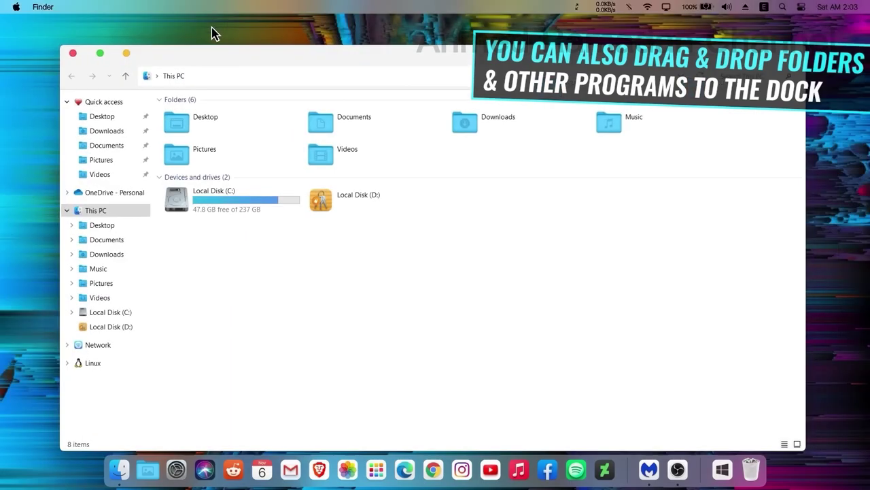
drag(230, 47, 233, 33)
drag(208, 192, 137, 479)
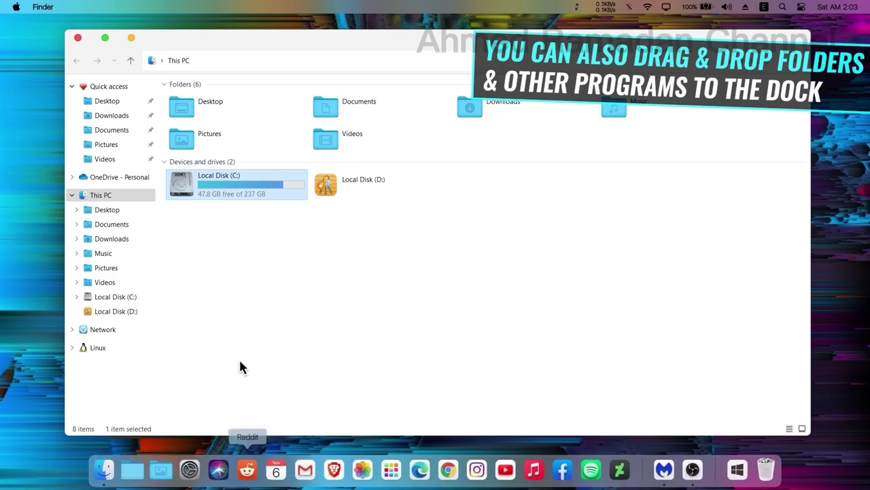
click(139, 468)
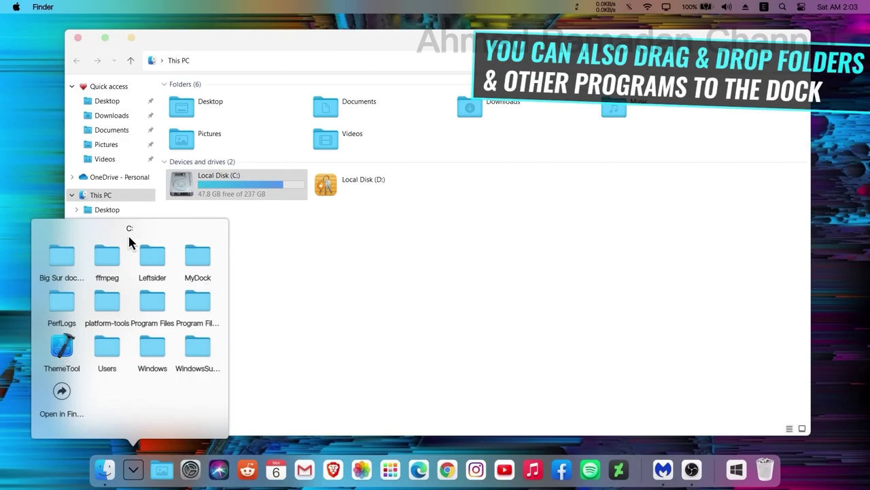
click(77, 37)
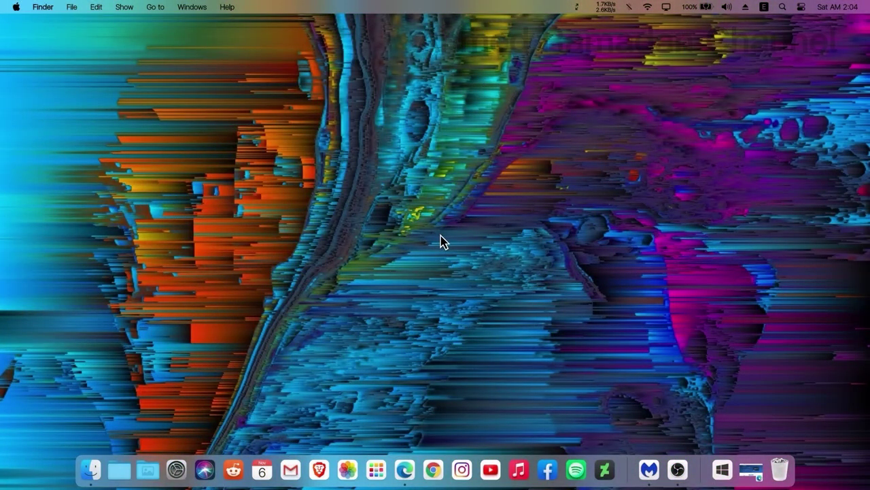
Step: Restore the minimized Edge window and download the Rainmeter 4.5.4 installer from rainmeter.net
click(751, 470)
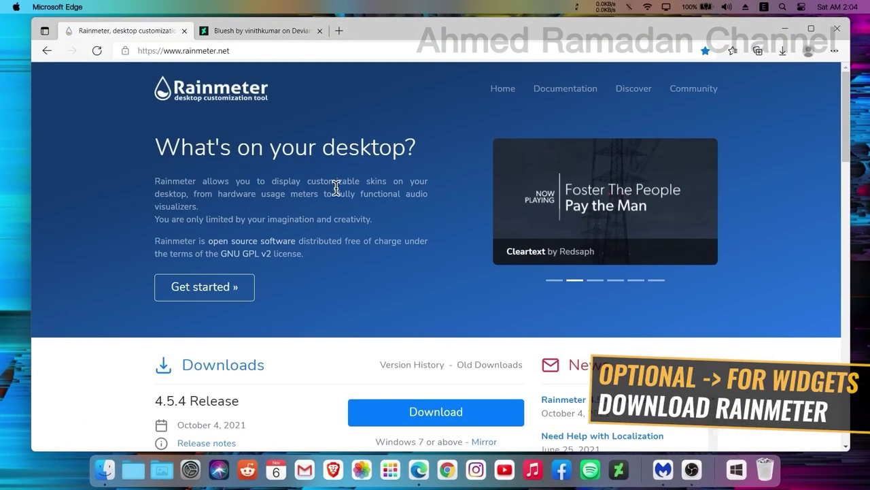
scroll(250, 227, down, 3)
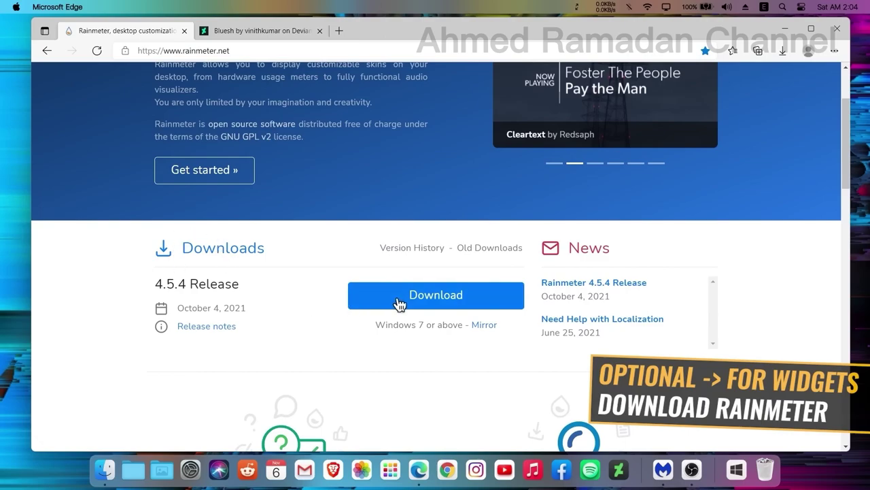
click(504, 302)
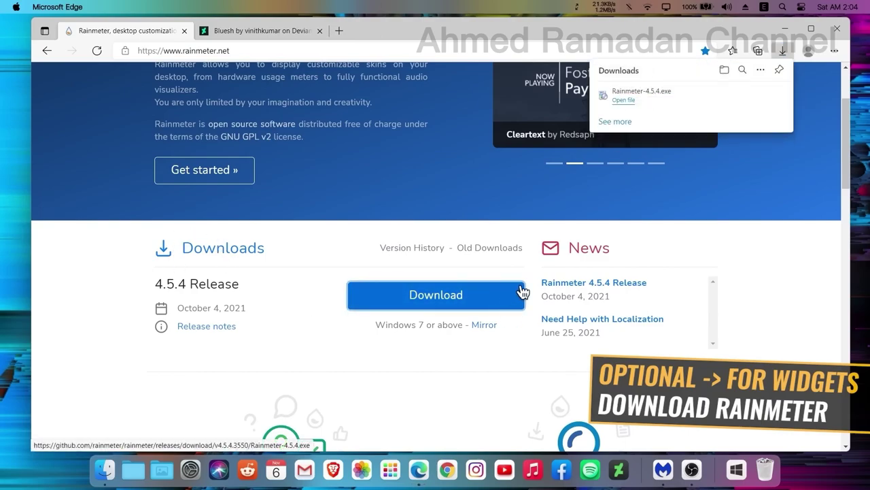
Step: Install Rainmeter in English as a standard installation and finish setup with Run Rainmeter enabled
click(625, 101)
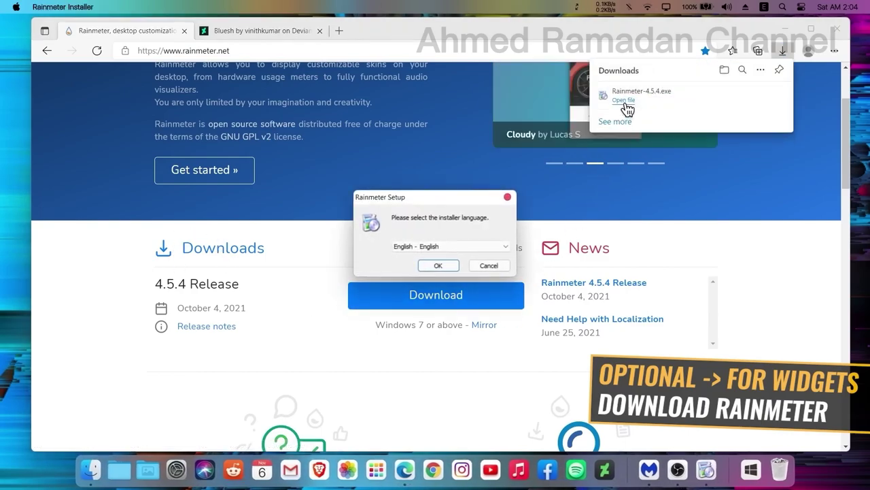
click(438, 266)
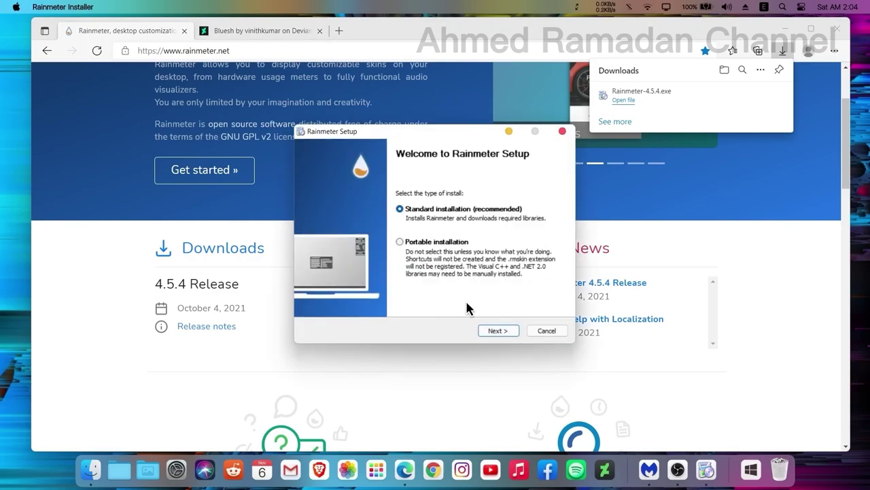
click(497, 331)
click(497, 330)
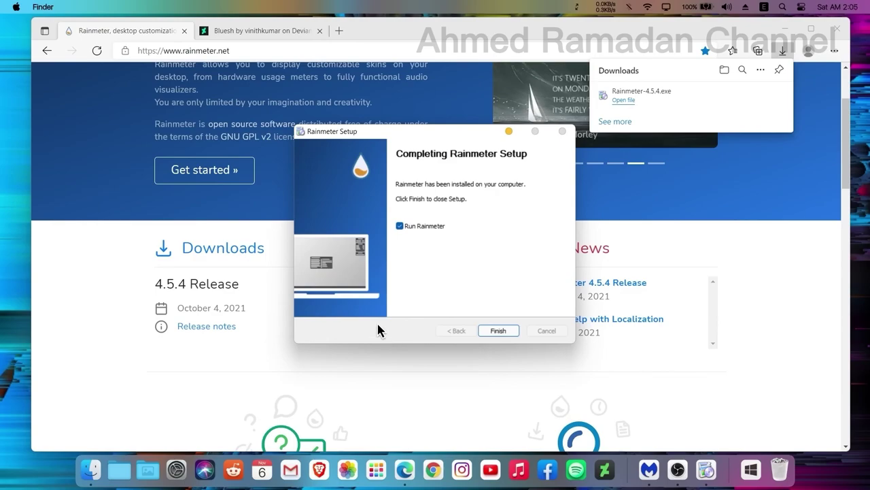
click(497, 331)
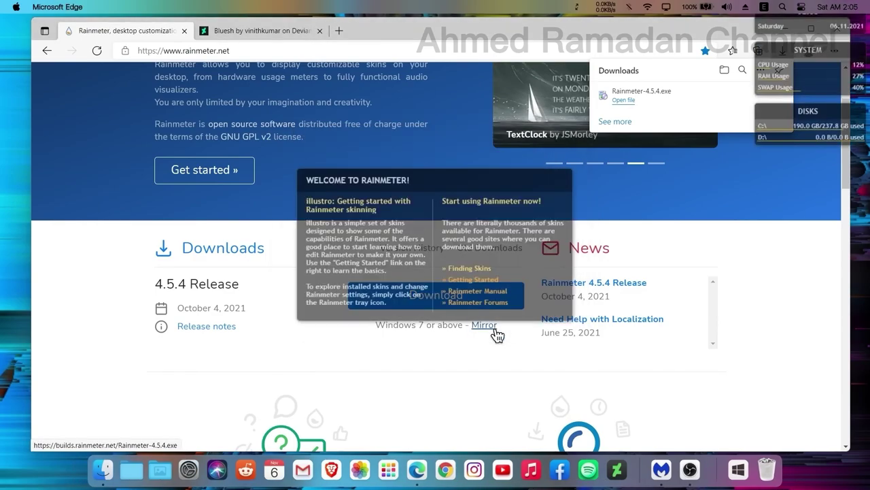
Step: Unload the default illustro skins from the desktop, including the welcome, disks, system and clock widgets, minimizing Edge to reach them
right_click(463, 231)
click(514, 365)
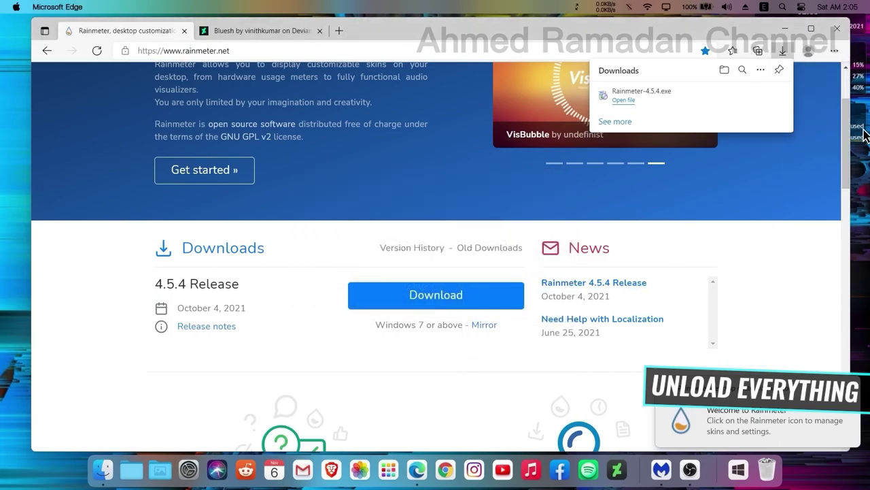
click(790, 40)
right_click(779, 128)
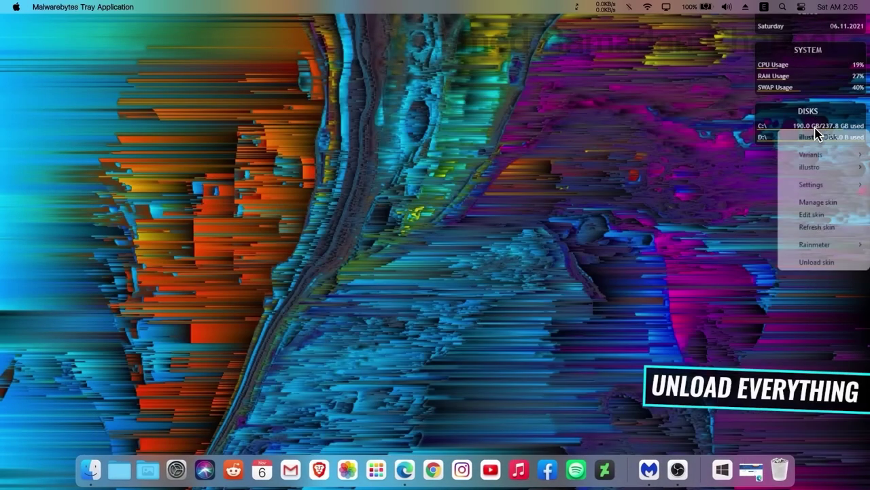
click(830, 261)
right_click(800, 73)
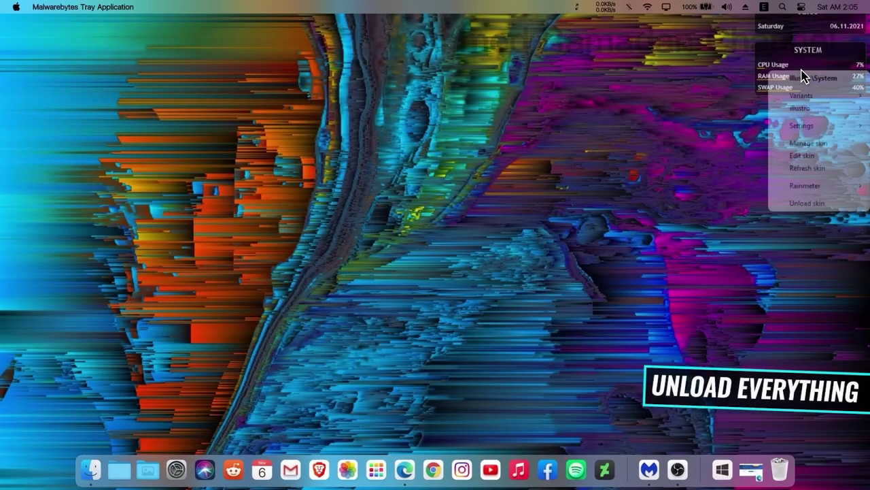
click(819, 202)
right_click(792, 41)
click(808, 168)
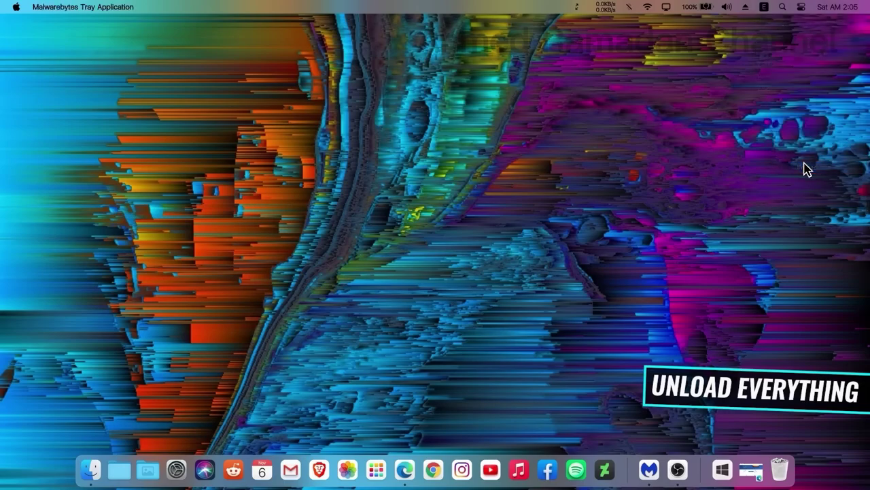
Step: Restore Edge, close the Rainmeter page, and download the Bluesh skin from DeviantArt
click(751, 470)
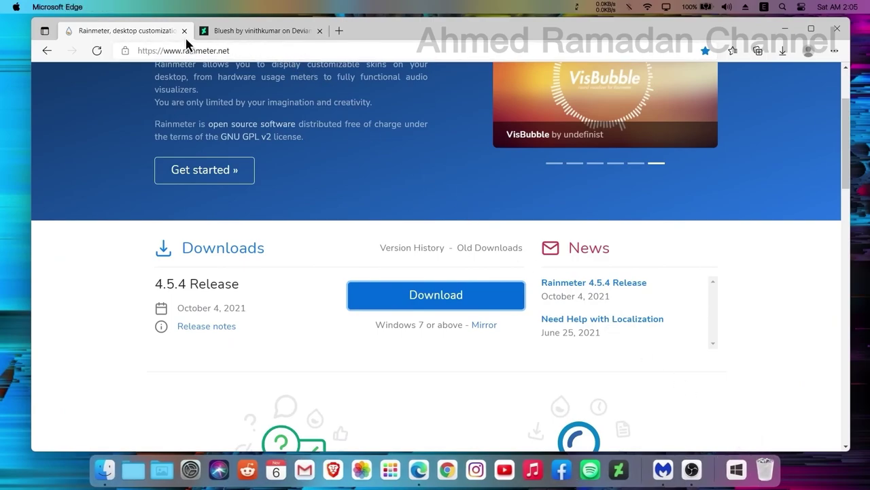
click(184, 31)
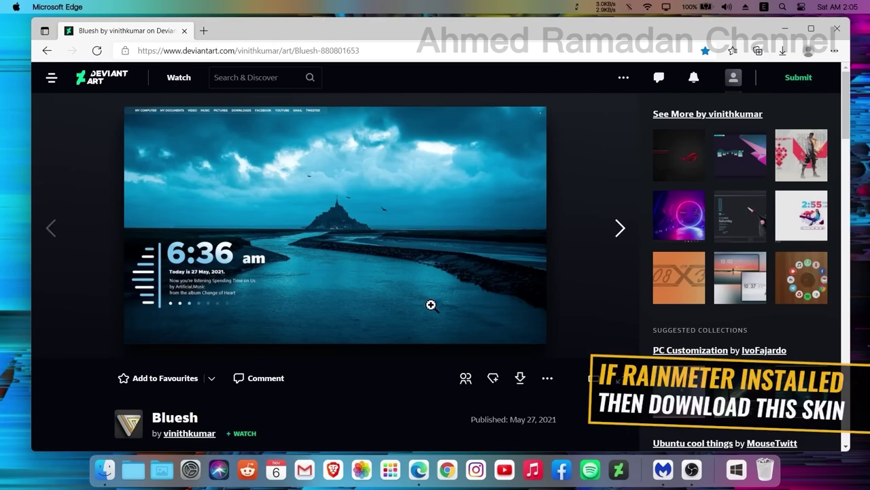
click(523, 383)
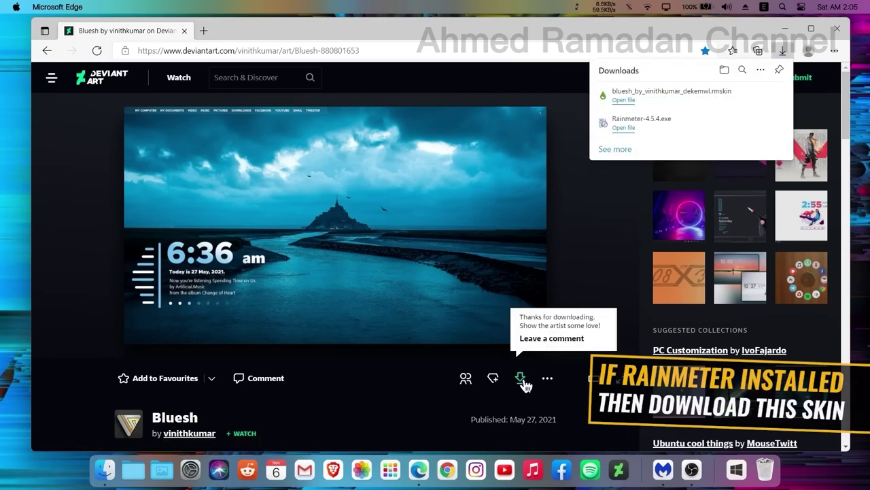
Step: Install the downloaded Bluesh skin without applying its included layout, and close the browser
click(609, 105)
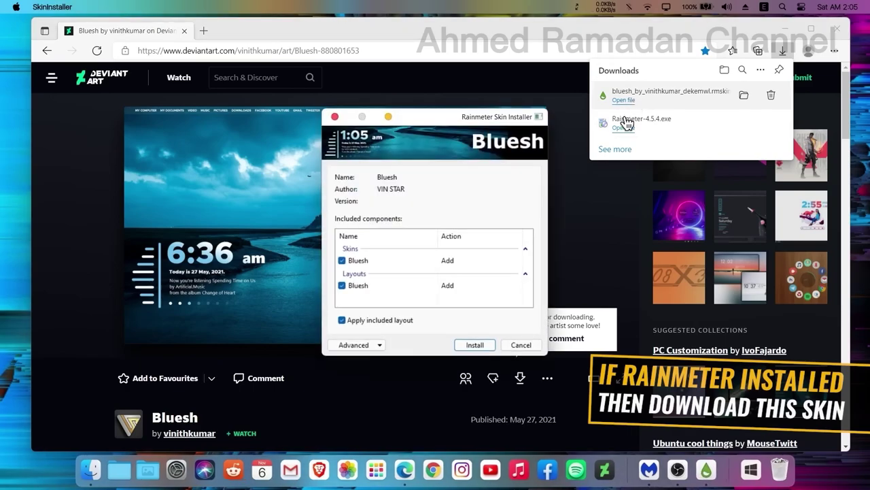
click(342, 320)
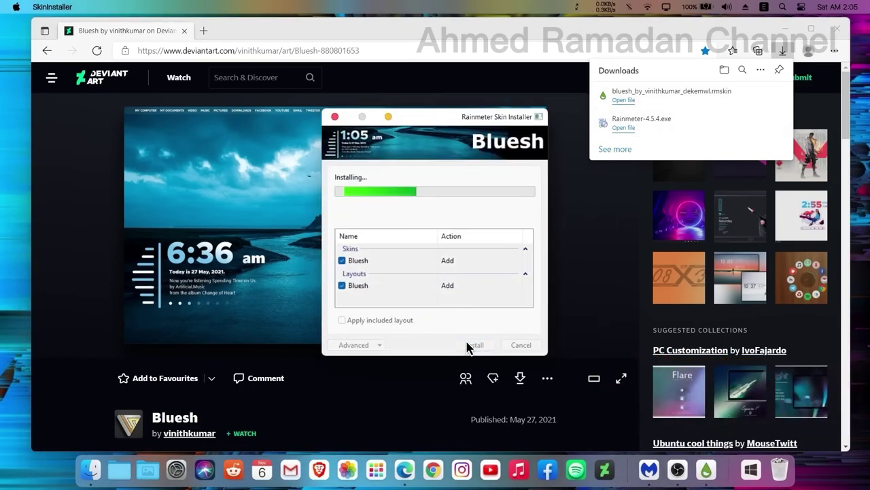
click(836, 29)
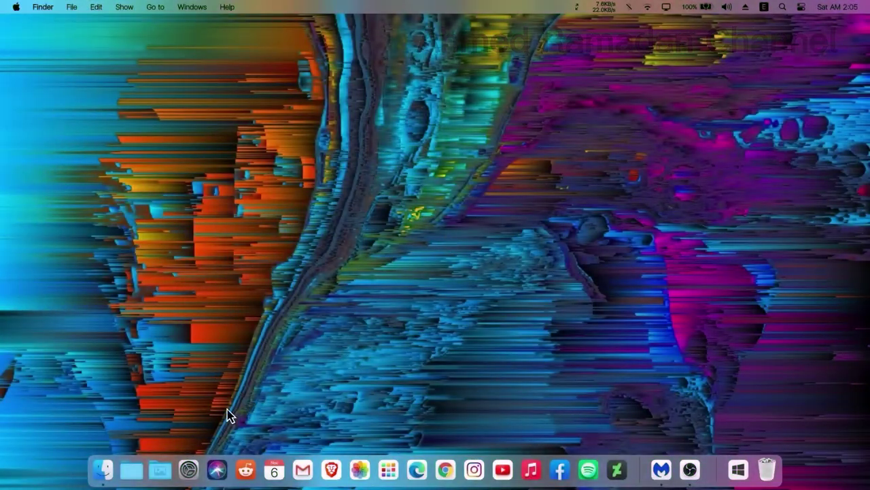
Step: Move the layout folder from Time (Required Rainmeter Installed) in the downloaded macOS pack into its Move Here shortcut
click(105, 468)
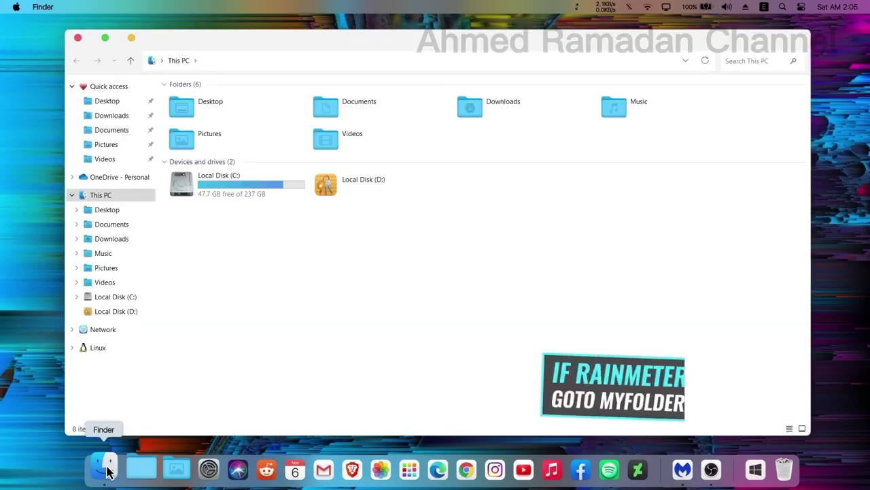
double_click(502, 104)
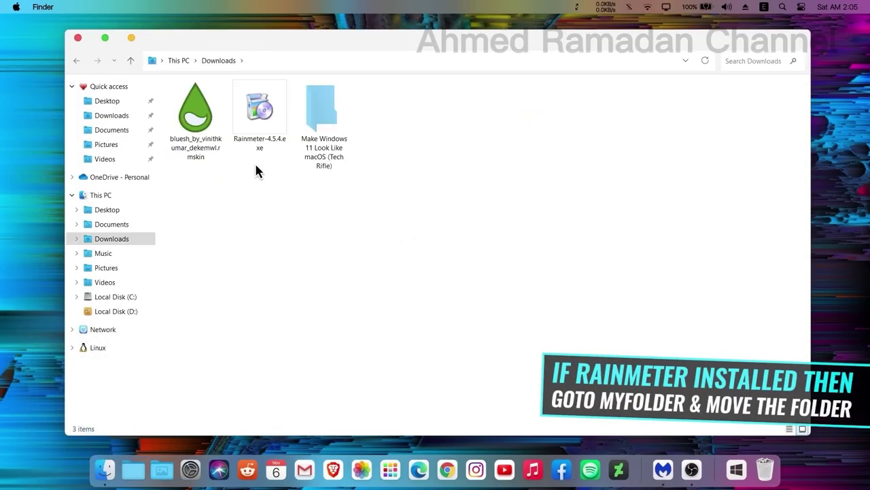
double_click(329, 141)
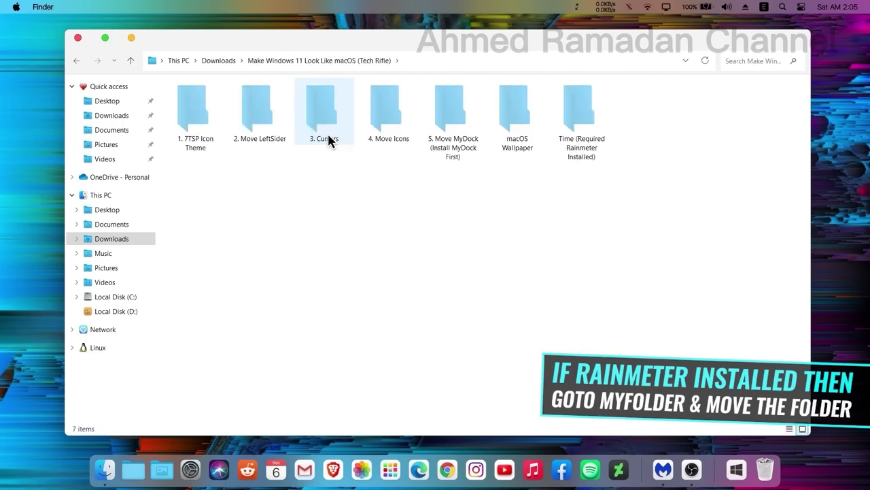
double_click(595, 133)
drag(193, 121, 261, 136)
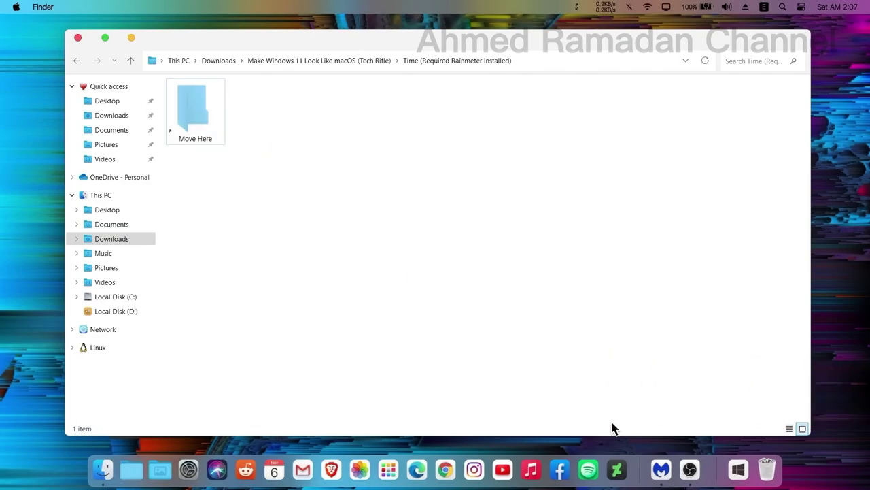
Step: Refresh Rainmeter from its manager, load the saved layout macOS by Tech Rifle, and close the manager
click(736, 469)
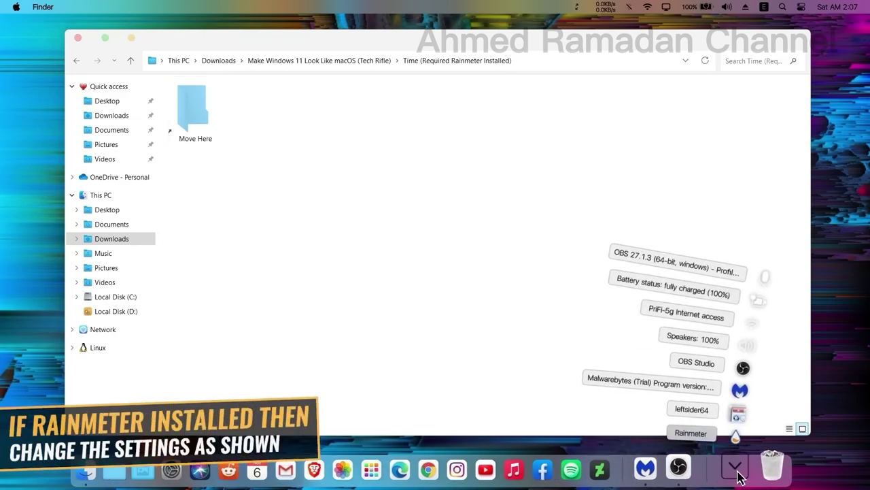
click(736, 438)
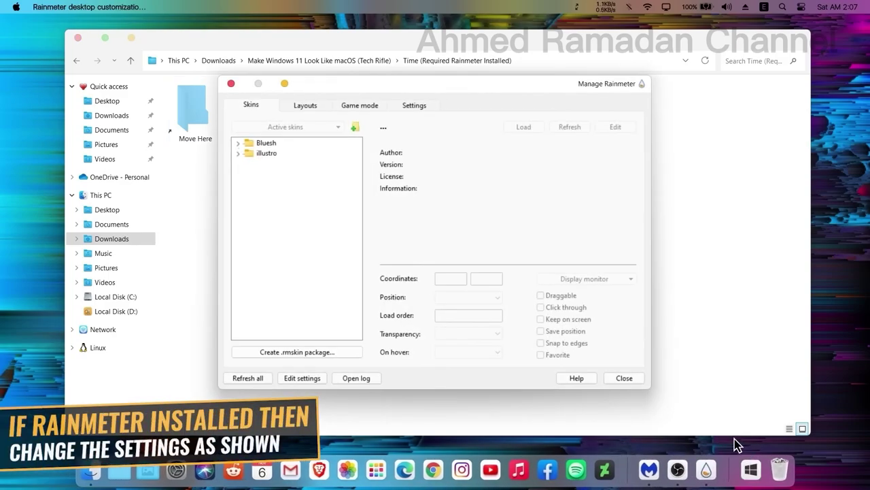
click(309, 108)
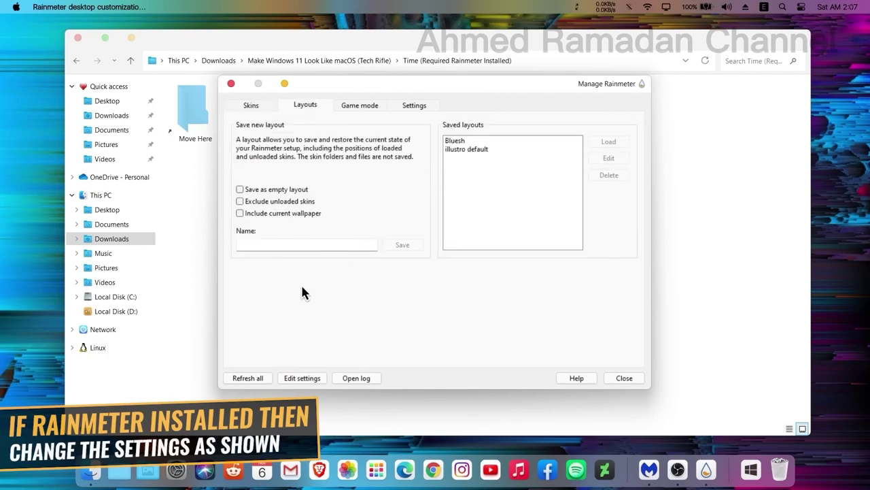
click(256, 379)
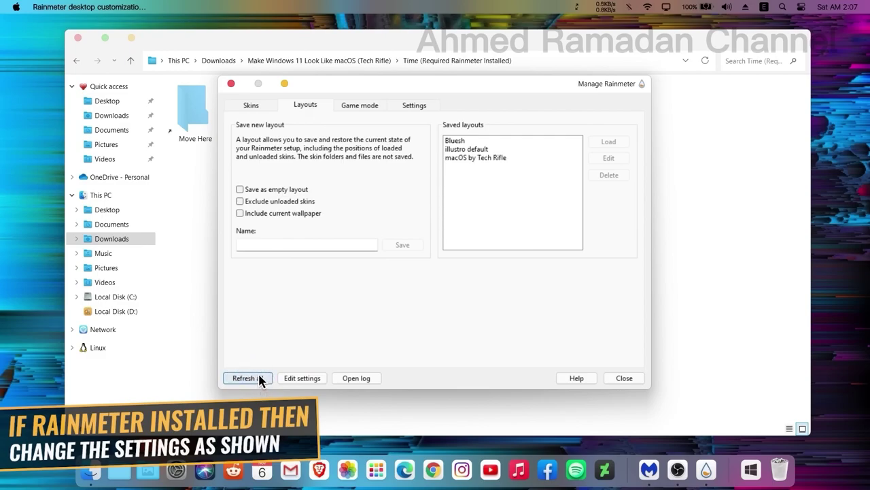
click(480, 159)
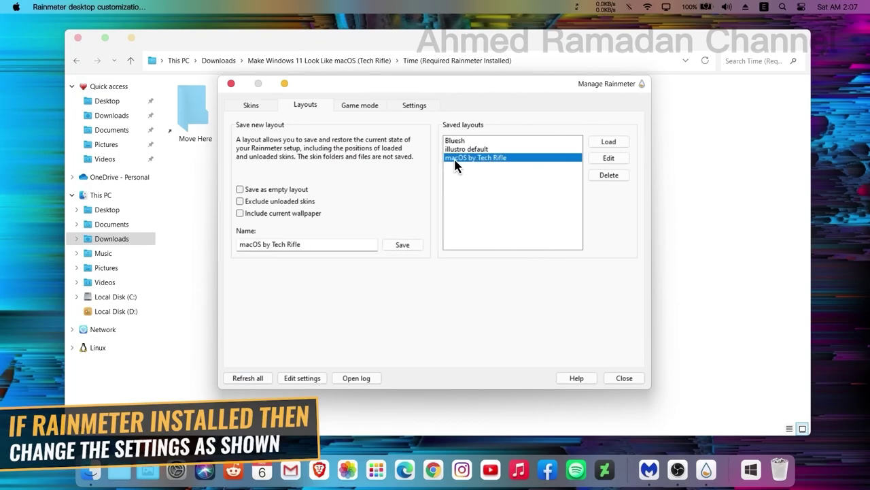
click(596, 141)
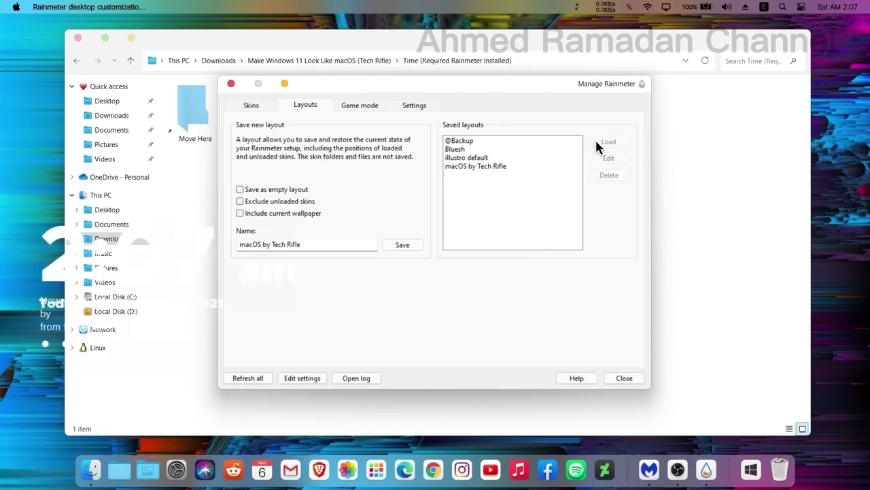
click(231, 83)
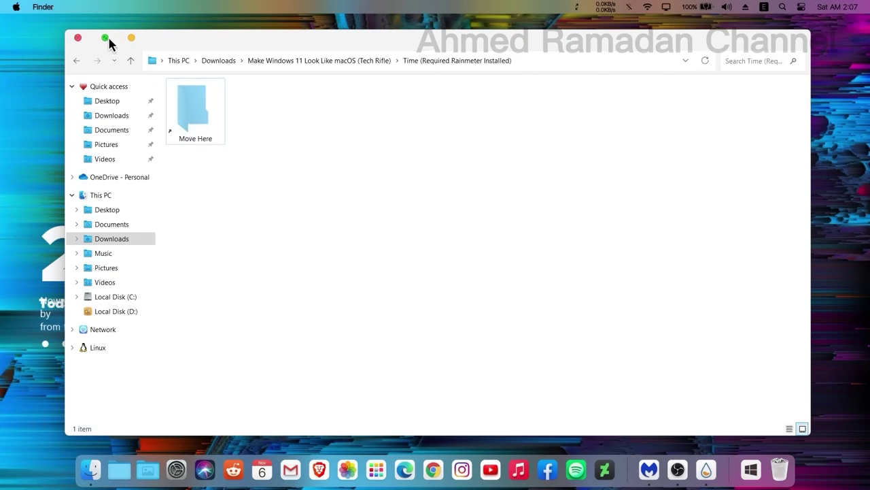
Step: Minimize the Finder window and make the desktop clock widget slightly smaller
click(132, 39)
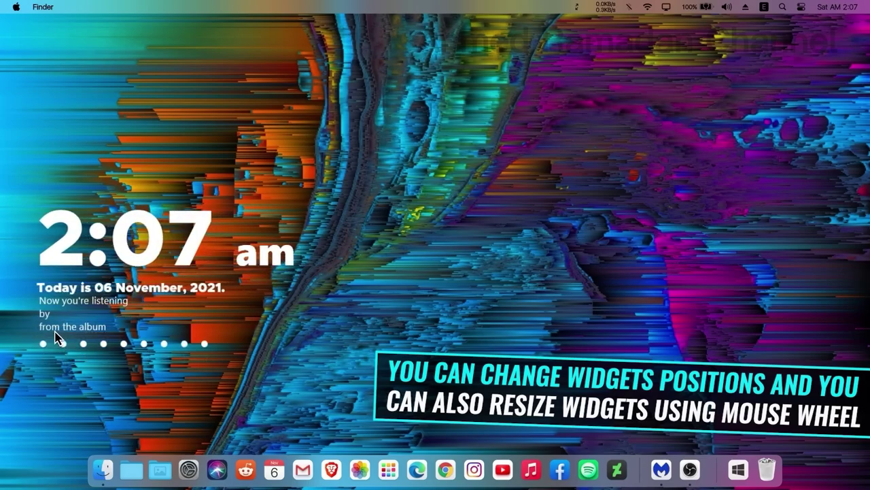
scroll(108, 251, down, 1)
scroll(110, 252, up, 1)
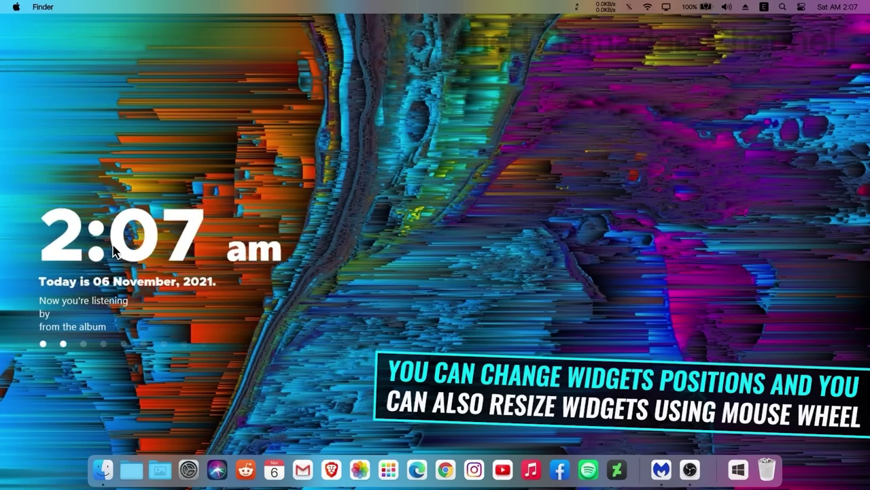
Step: Set big-sur-4k-wp-2560x1440.jpg from the macOS Wallpaper folder as the desktop background and close the Finder window
click(108, 457)
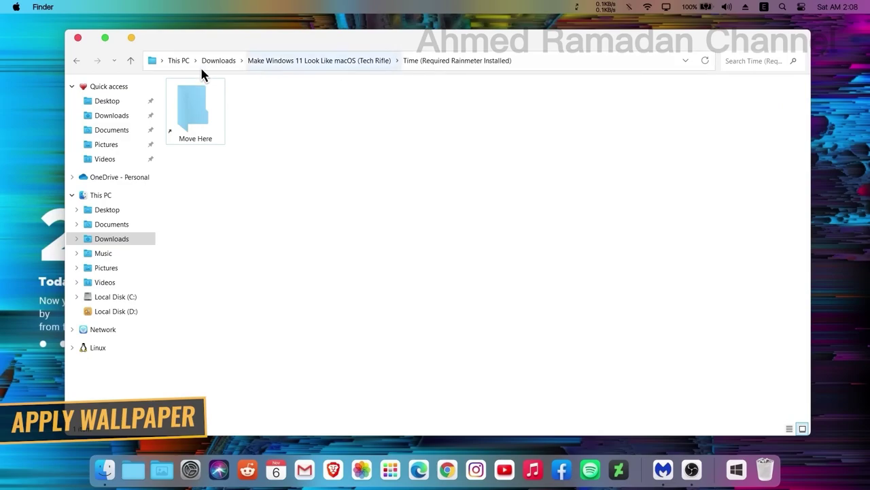
click(77, 61)
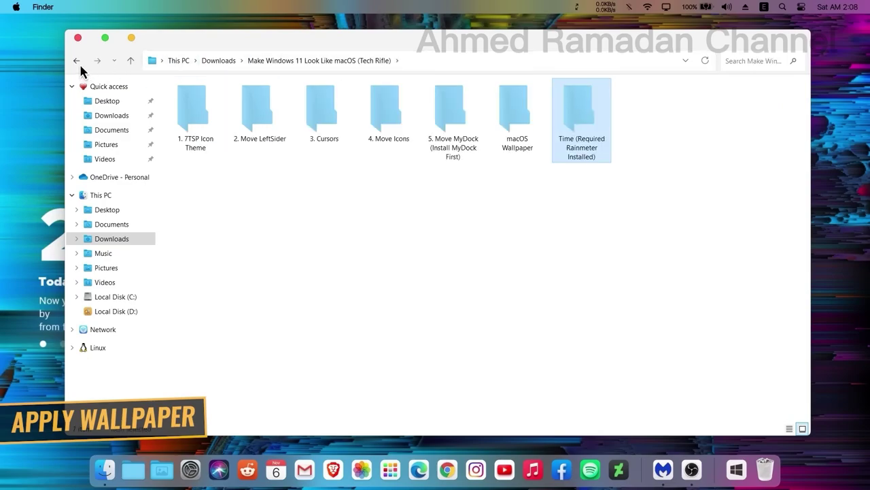
click(503, 104)
double_click(521, 123)
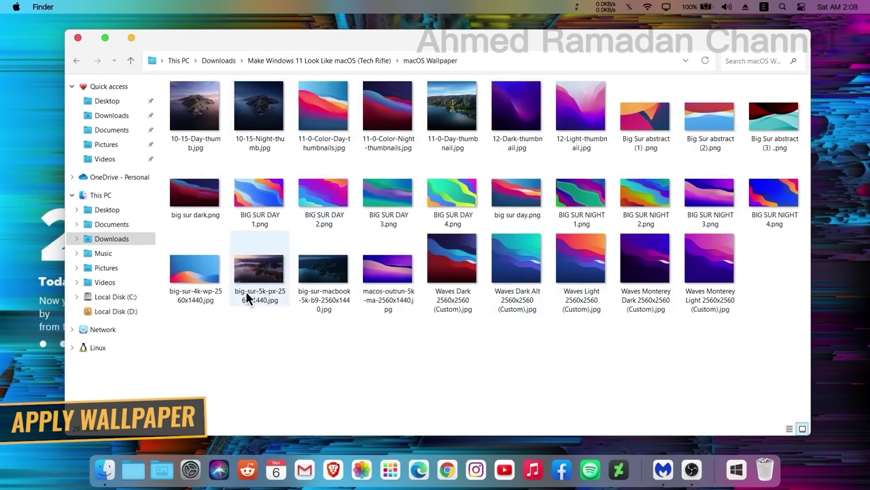
right_click(200, 278)
click(238, 124)
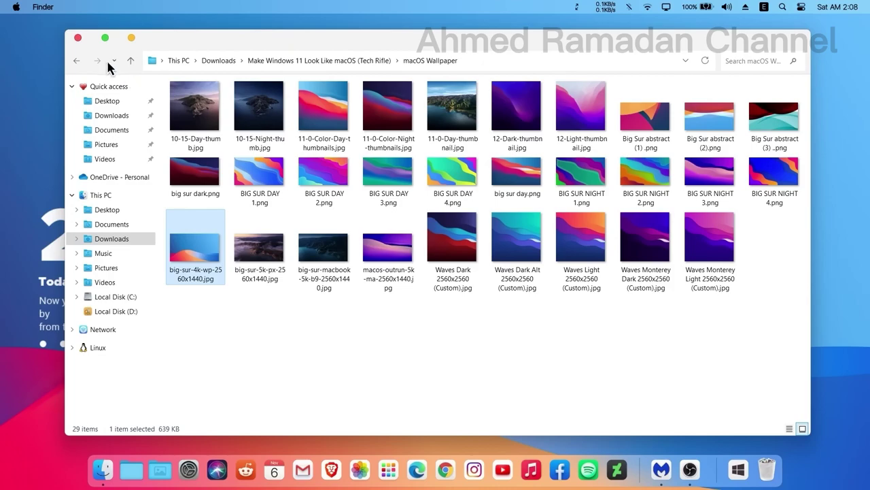
click(77, 61)
click(77, 38)
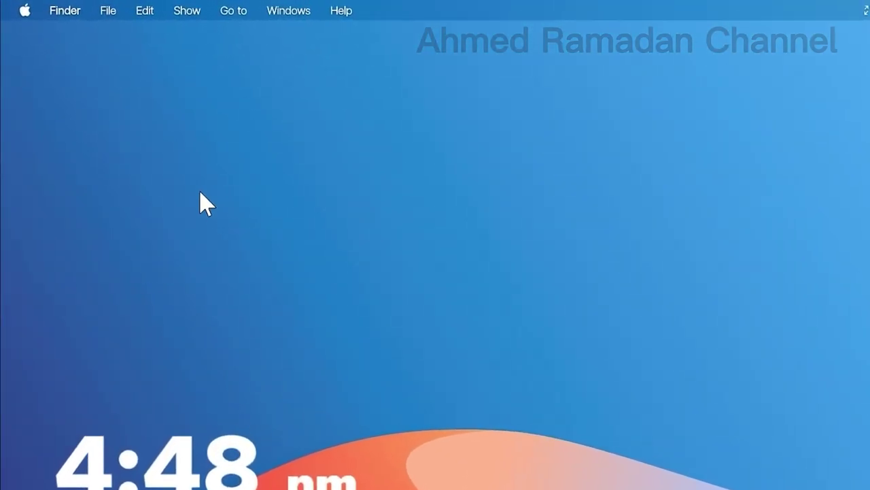
Step: Examine the Apple menu and the Windows Start menu, including its All Programs list
click(26, 11)
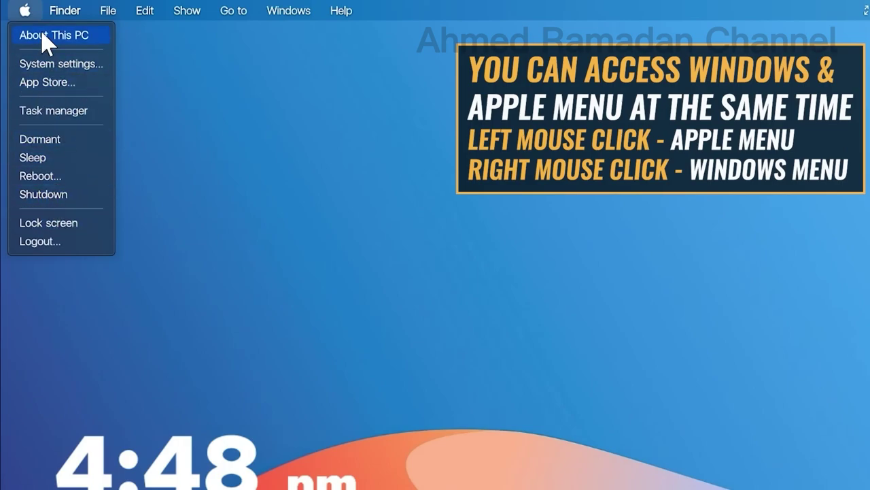
click(30, 11)
right_click(24, 12)
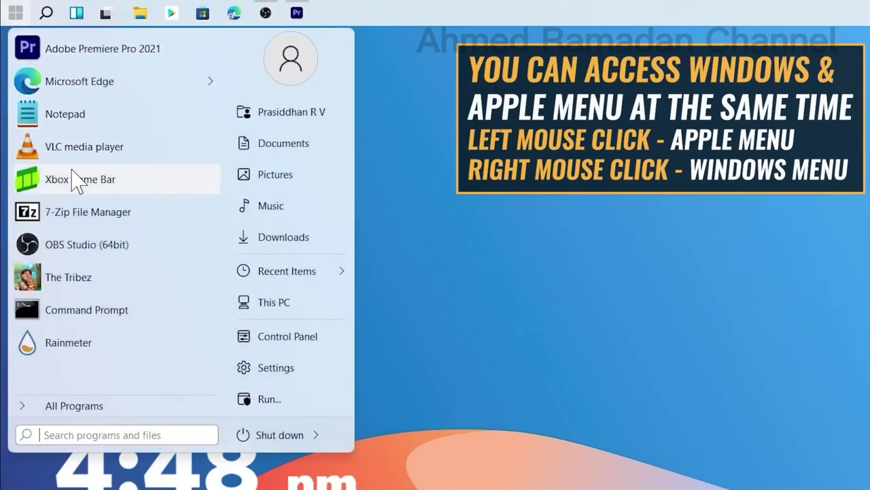
click(102, 403)
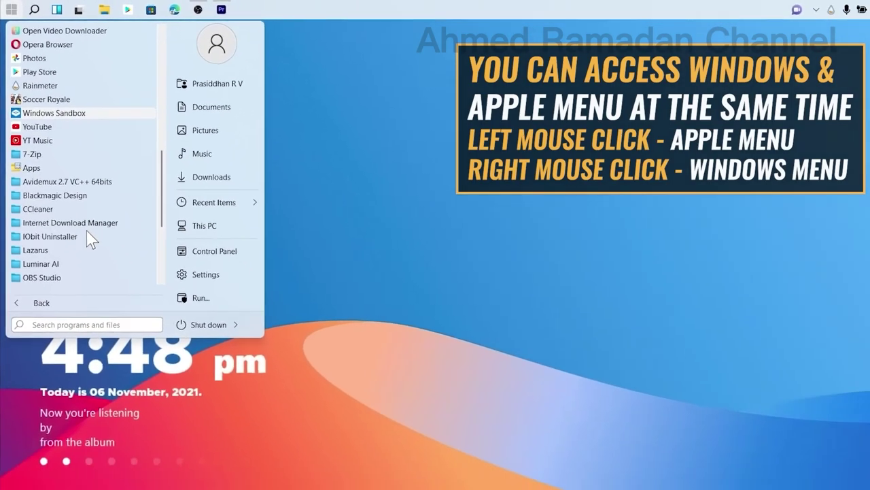
scroll(93, 206, up, 5)
click(390, 151)
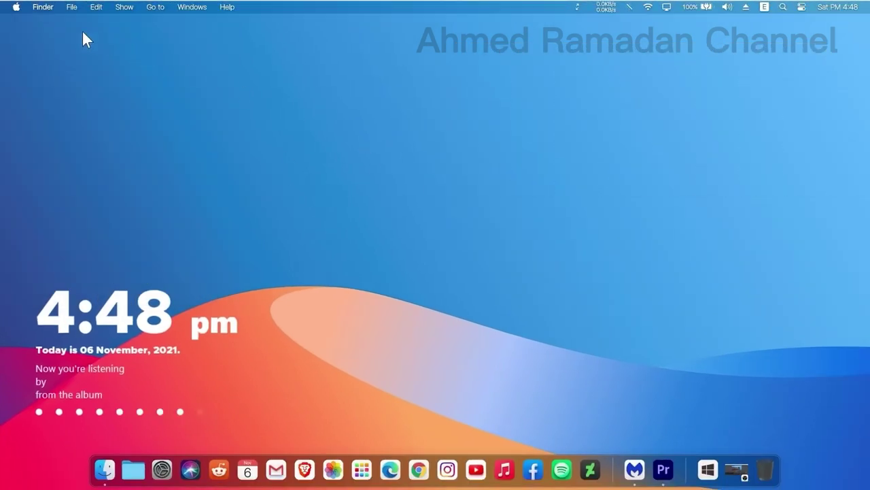
click(17, 9)
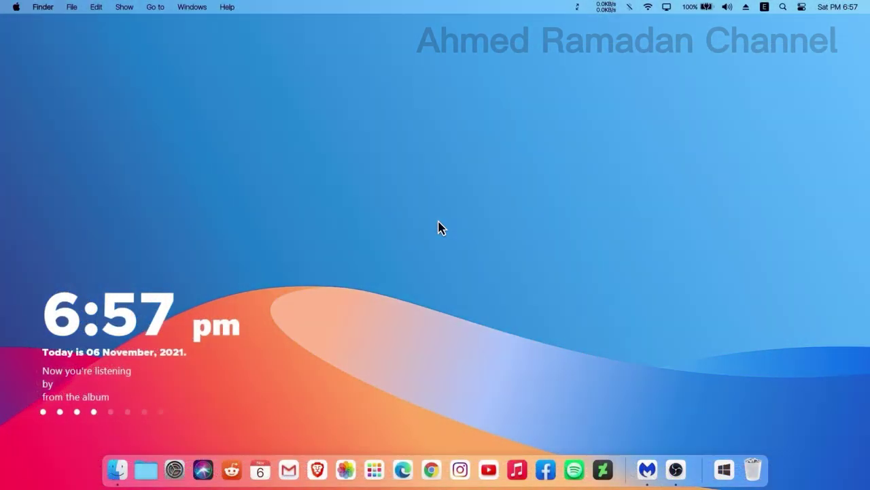
Step: Run ThemeTool.exe from Local Disk (C:) as administrator and accept its license agreement
click(121, 467)
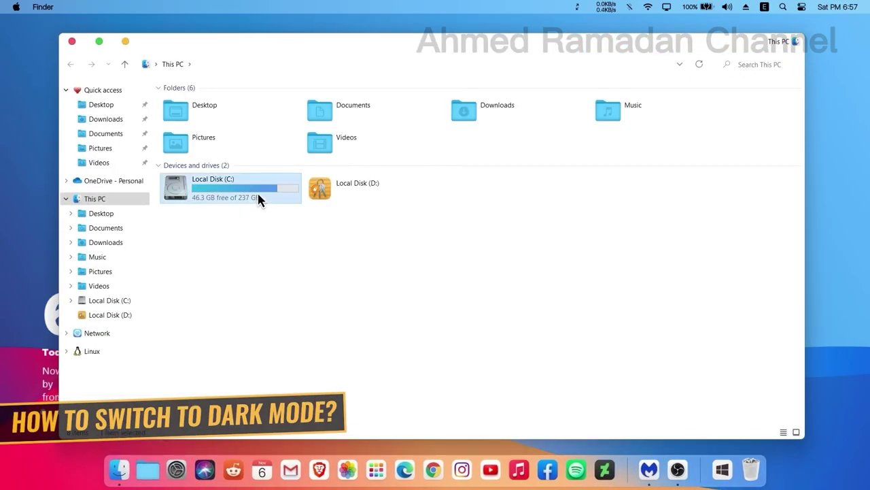
double_click(257, 193)
right_click(268, 204)
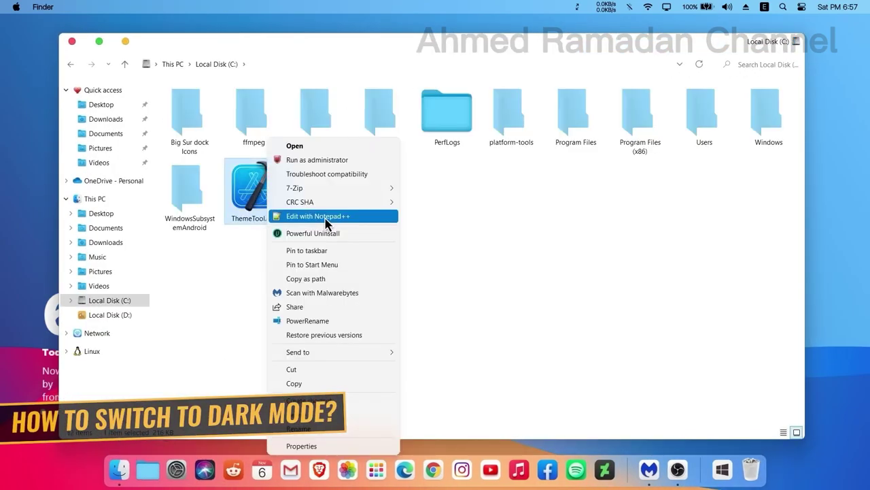
click(346, 163)
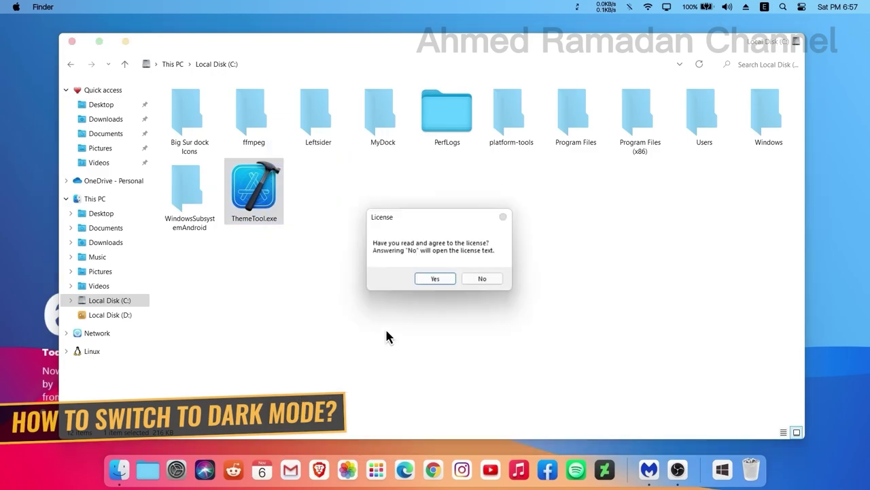
click(431, 279)
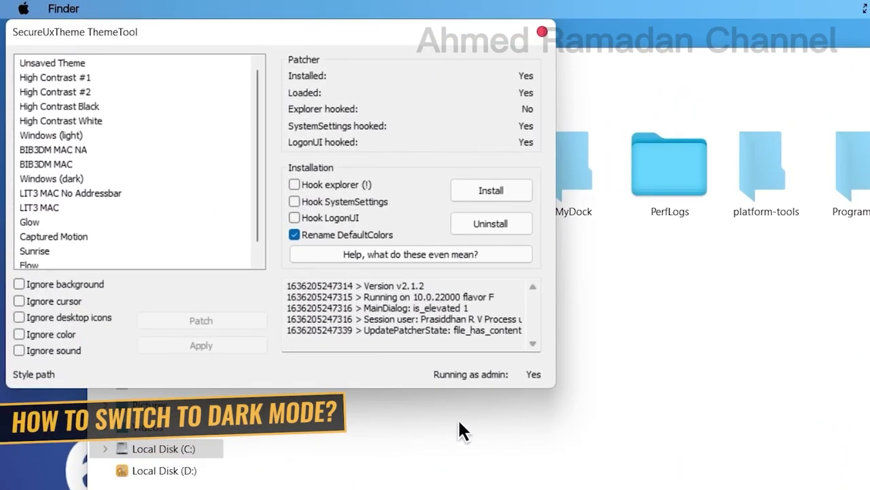
Step: Apply the BIB3DM MAC theme while ignoring background and cursor, and close ThemeTool and the Finder window
scroll(214, 188, down, 1)
click(79, 151)
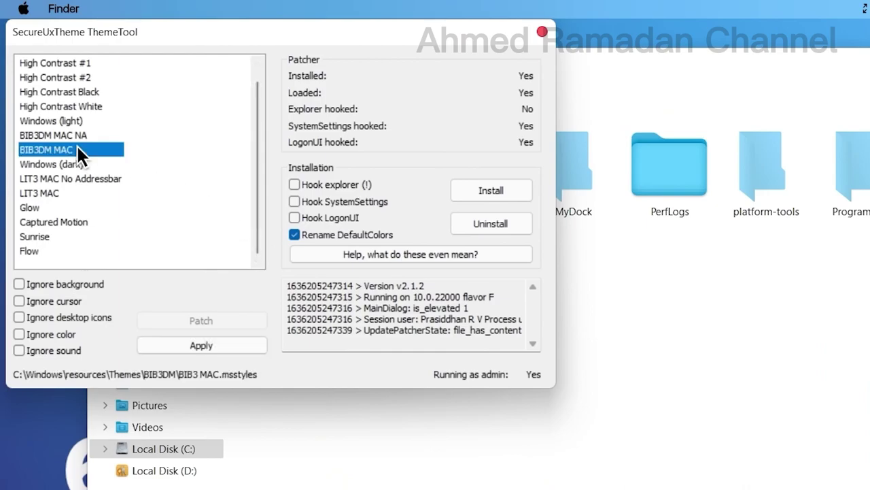
click(32, 280)
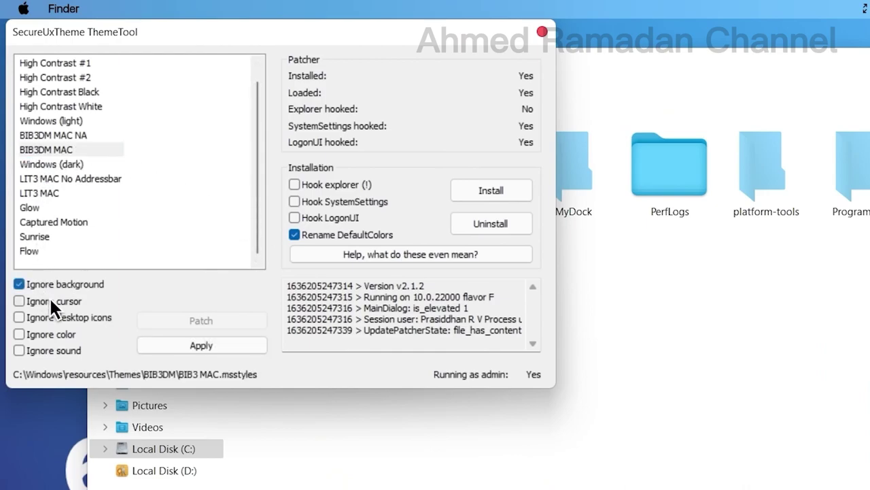
click(191, 346)
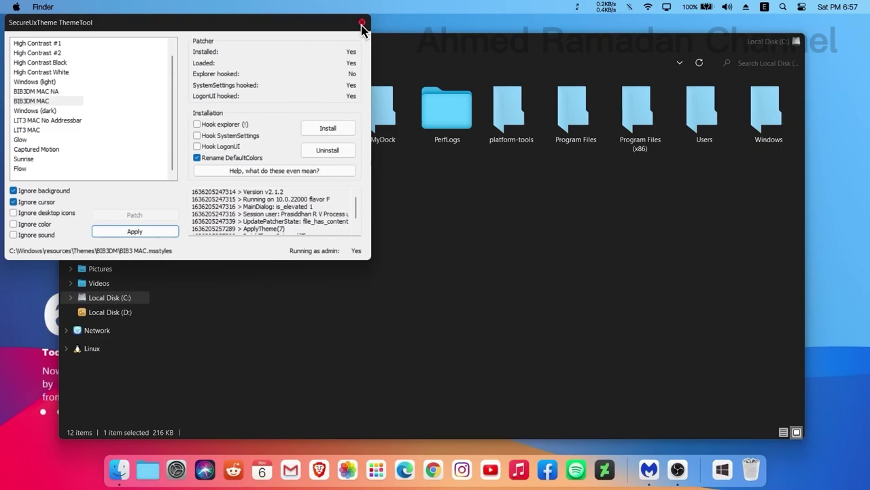
click(363, 25)
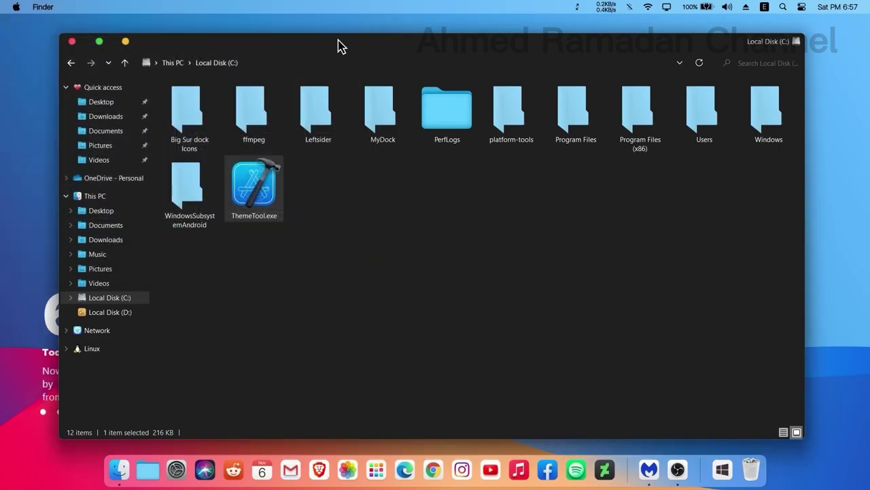
click(76, 49)
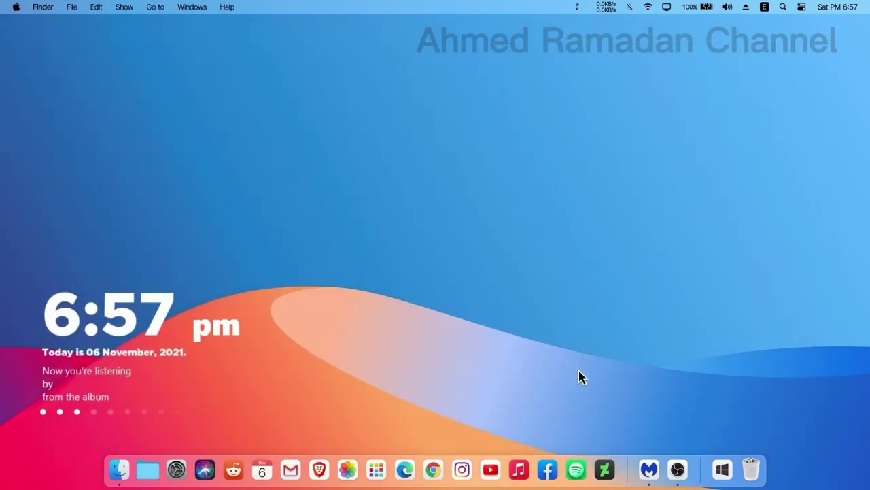
Step: Set MyDockFinder's global interface color mode to Dark and close its preferences
right_click(627, 472)
click(635, 408)
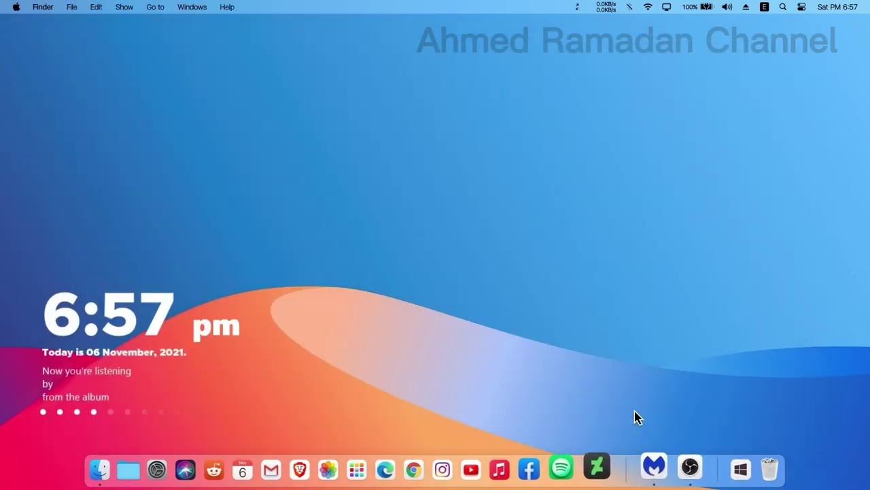
click(456, 265)
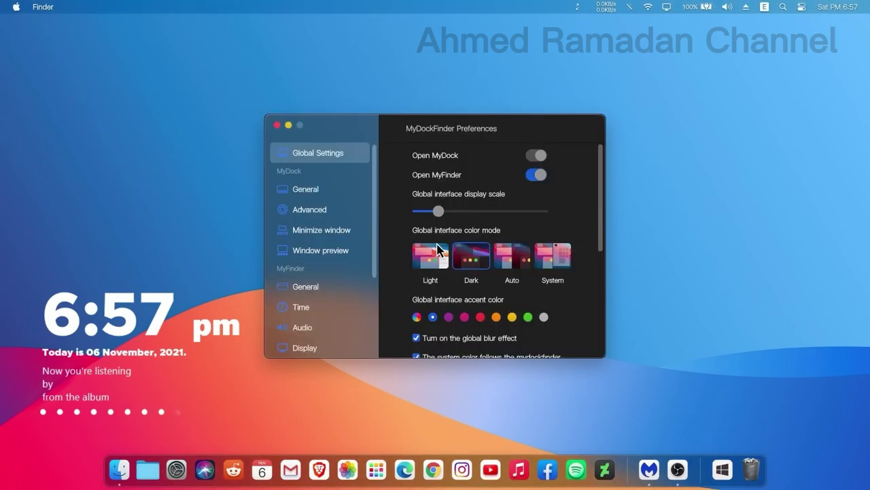
click(276, 125)
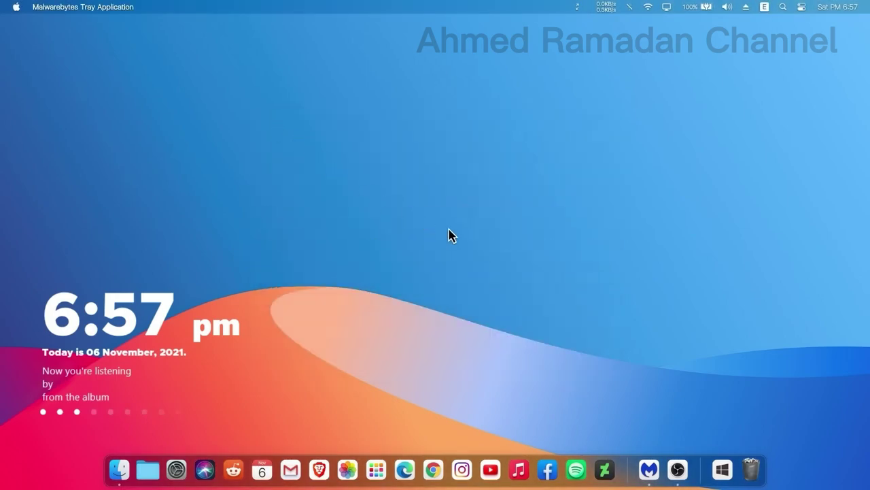
Step: Open the Make Windows 11 Look Like macOS (Tech Rifle) folder in Downloads to view it in Finder
click(119, 469)
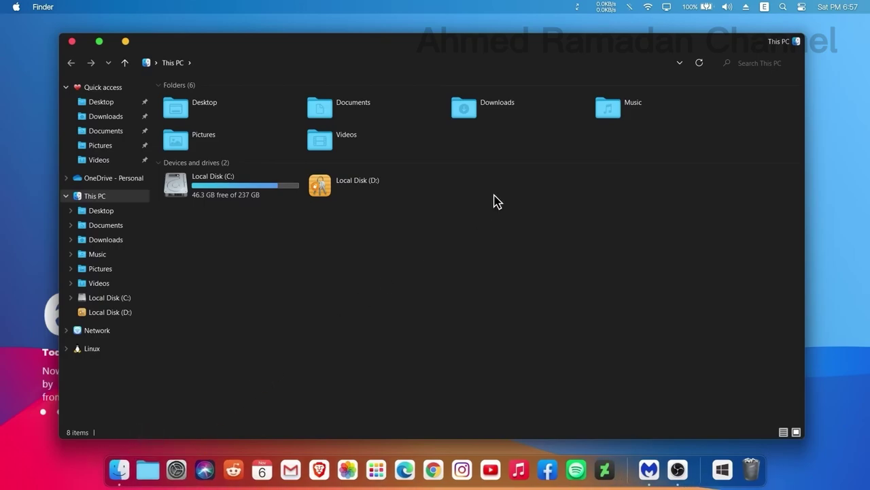
click(103, 117)
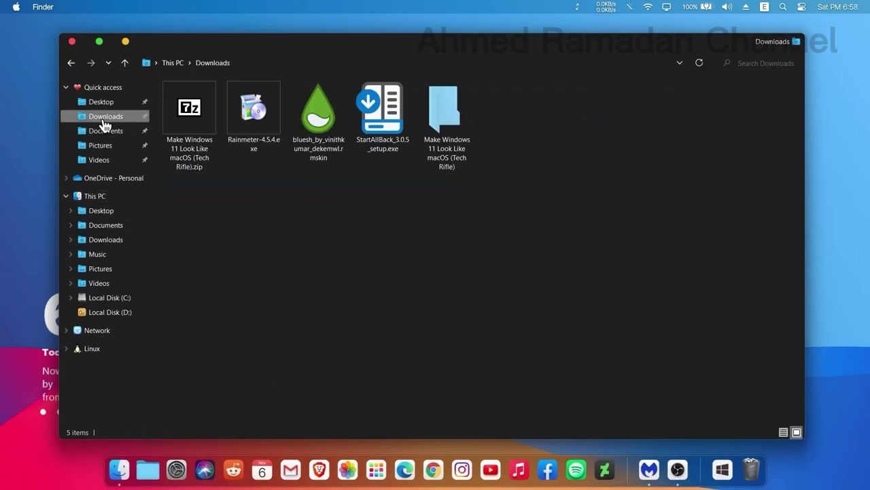
double_click(450, 116)
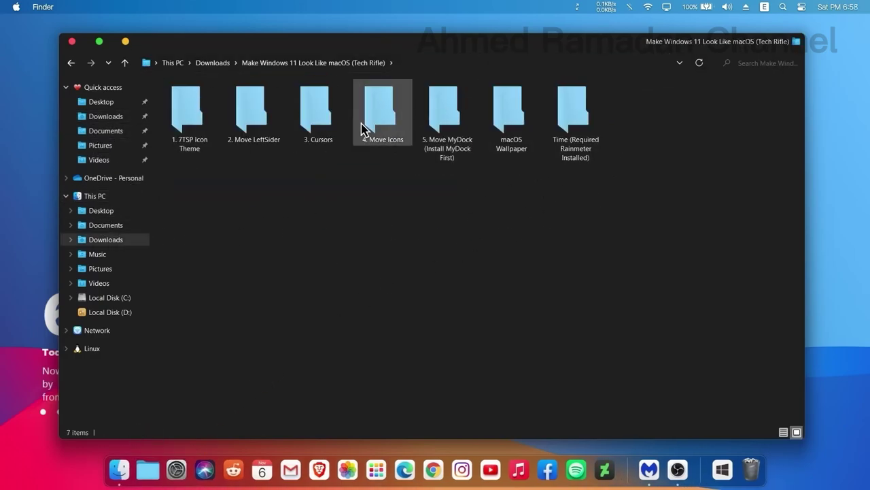
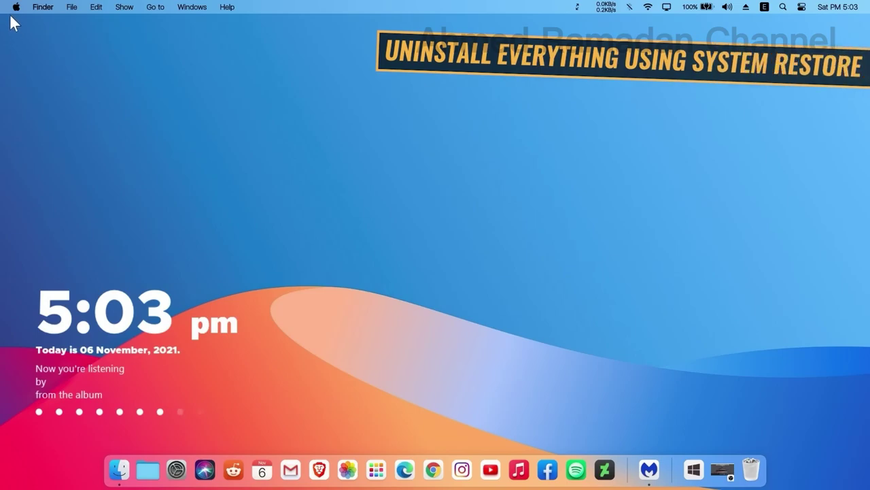
Step: Search the Start menu for "CREATE A RESTORE", open Create a restore point, and launch System Restore
click(10, 6)
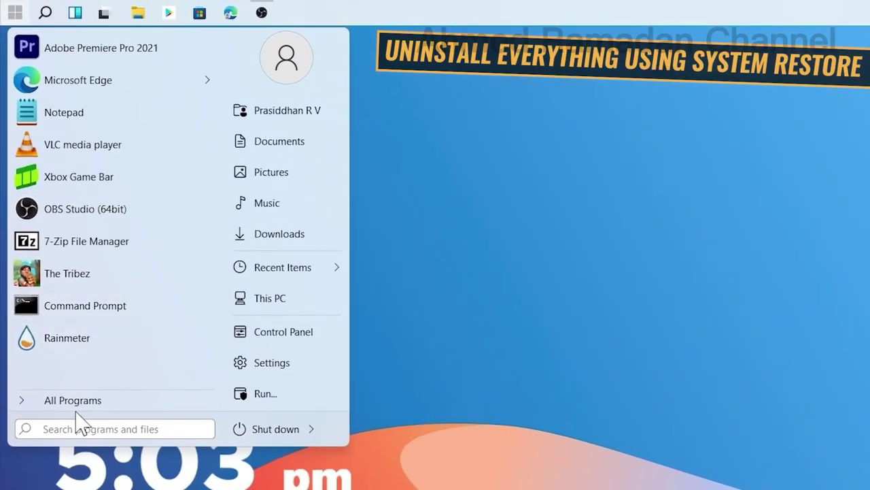
text(CREATE A RESTORE)
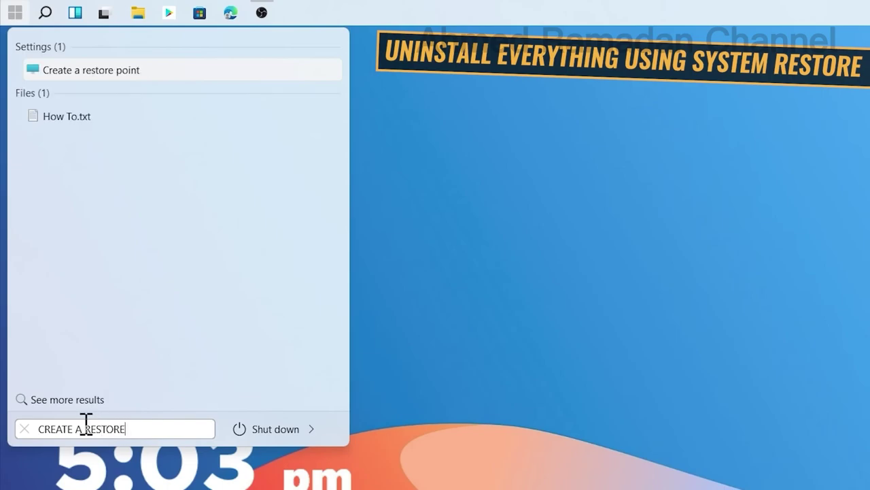
click(107, 83)
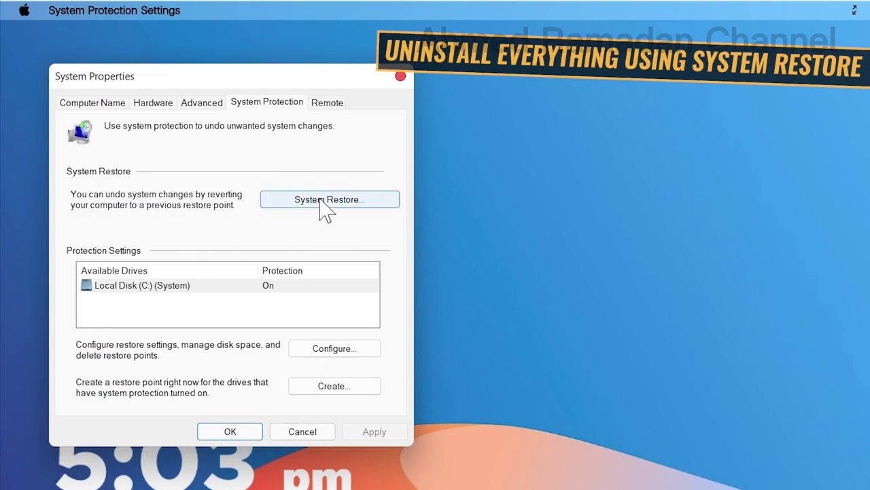
click(327, 199)
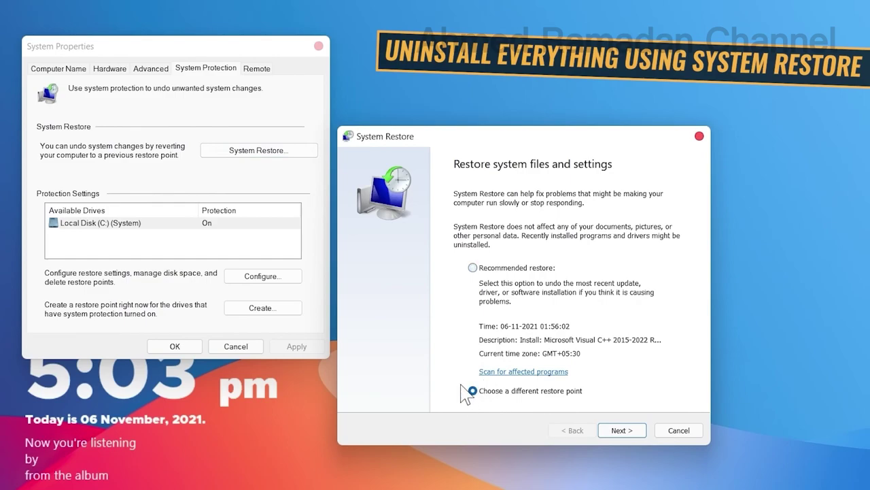
Step: Choose a different restore point in System Restore, select "Take me back to Windows 11", and continue
click(612, 434)
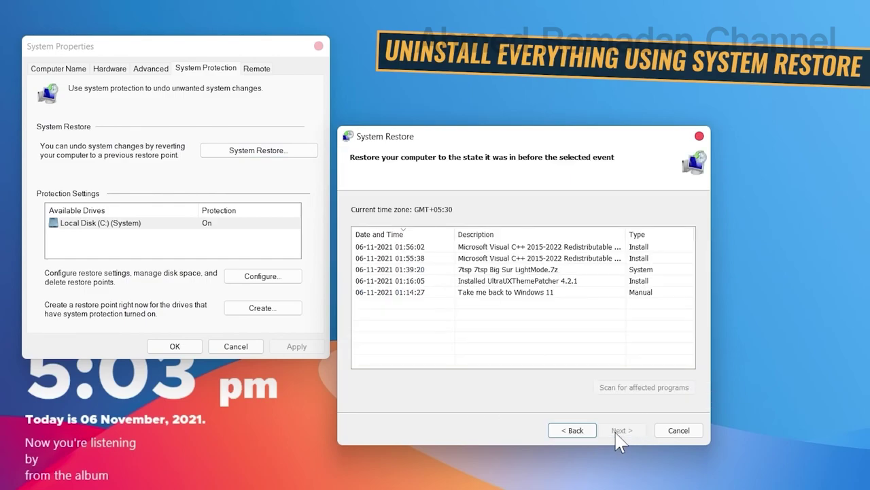
click(506, 292)
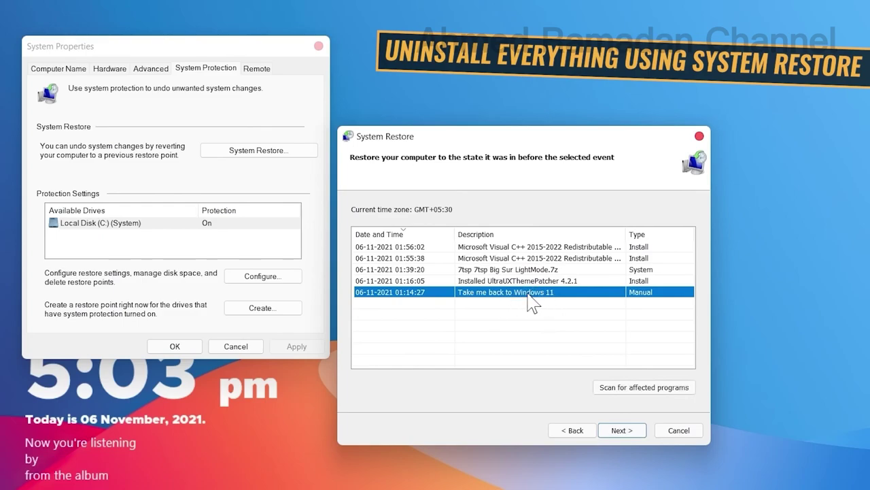
click(620, 431)
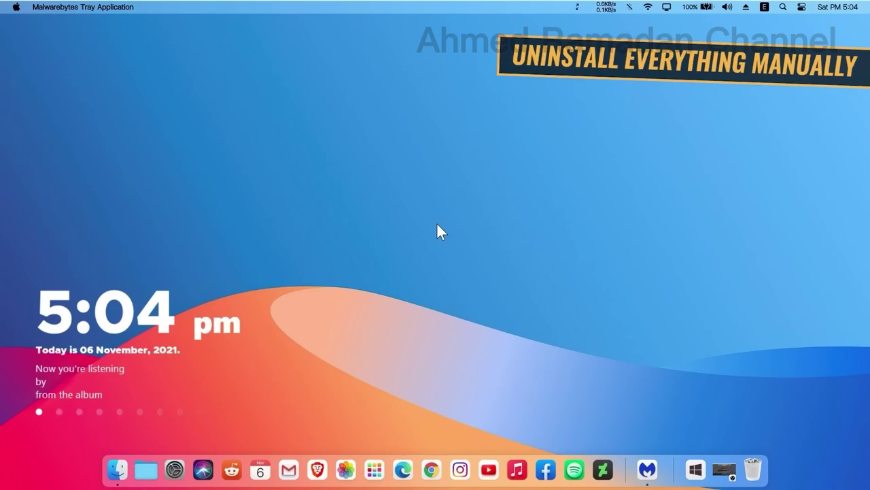
Step: Turn off Auto start at boot in the MyDockFinder preferences, close them, and end the MyDockFinder program
right_click(670, 468)
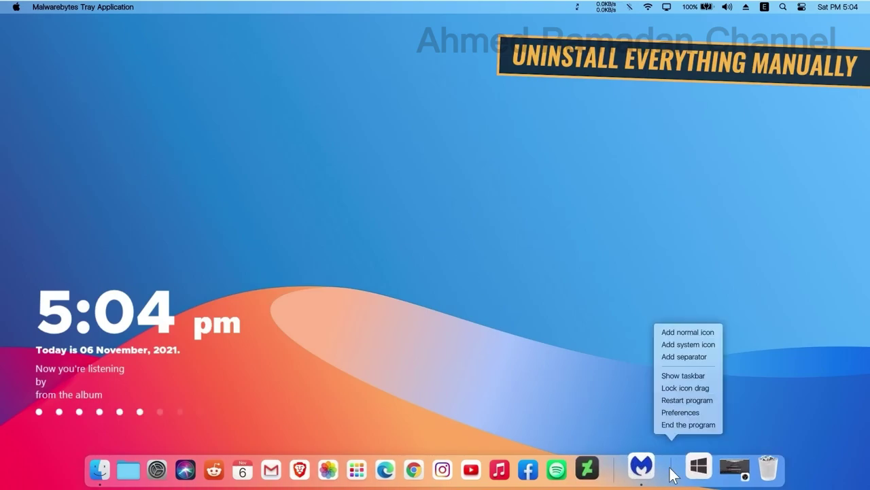
click(680, 412)
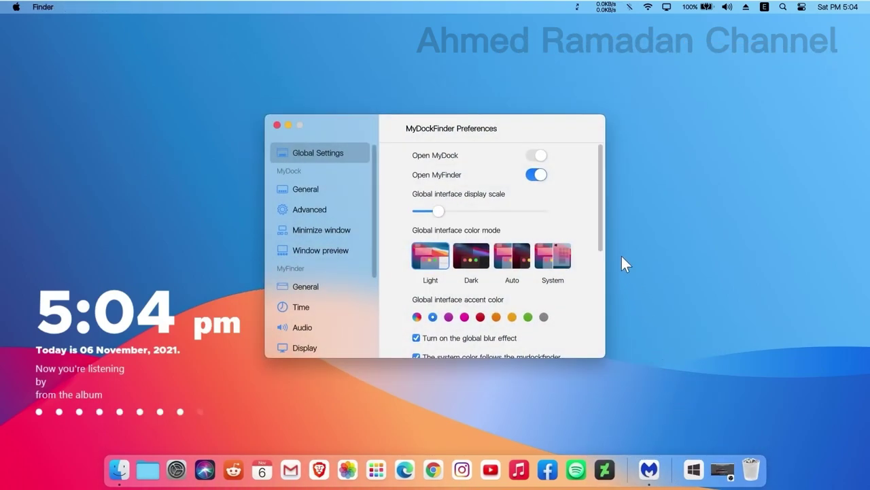
drag(602, 219, 602, 278)
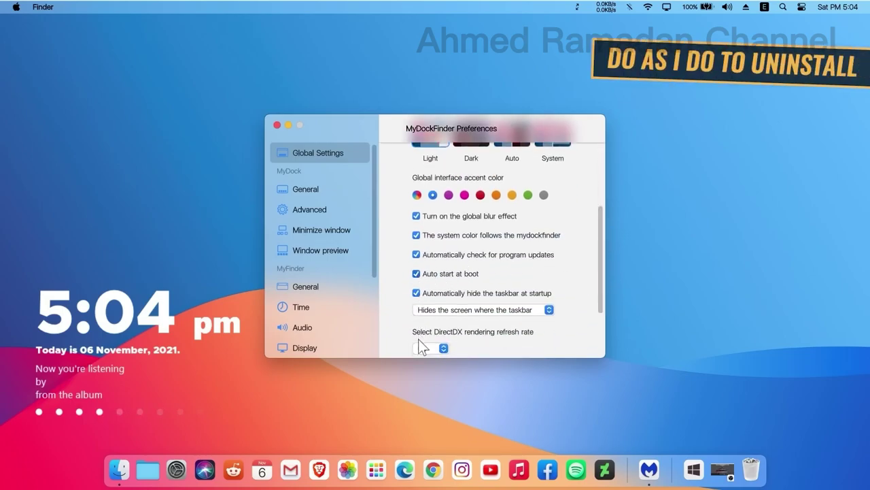
click(416, 273)
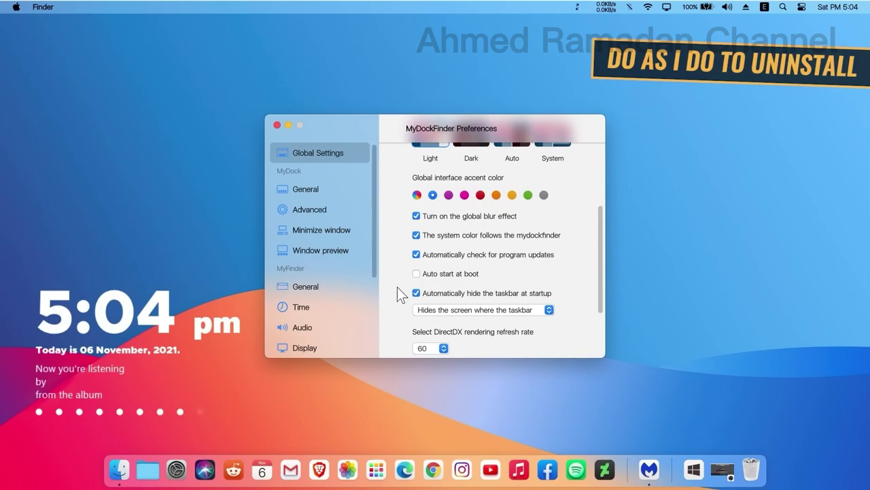
click(277, 125)
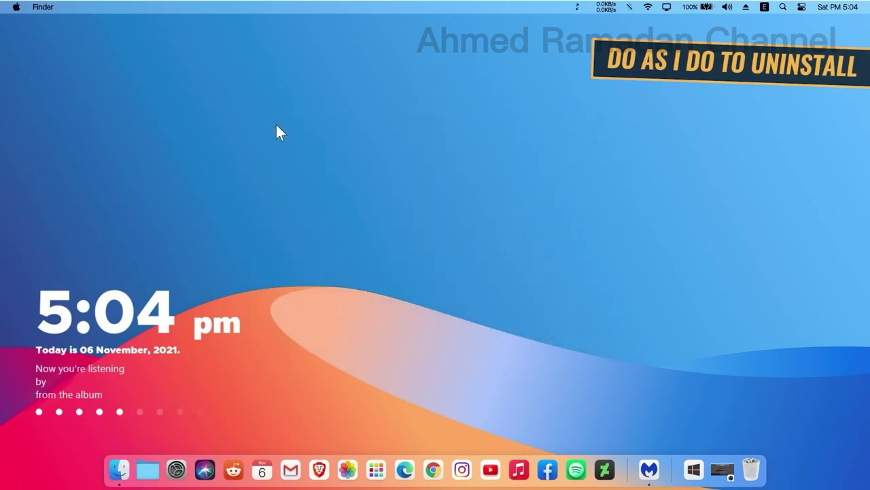
right_click(671, 469)
click(683, 425)
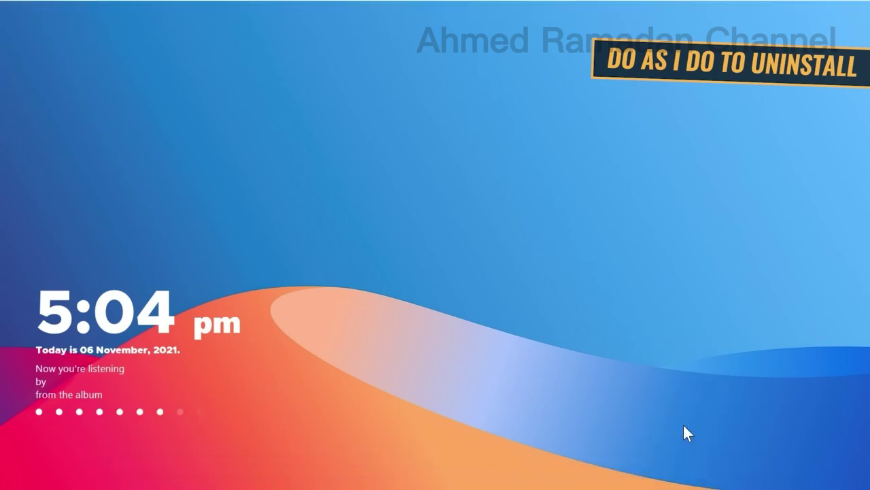
Step: Set the taskbar icon size to L in StartAllBack, close it, and move the taskbar to the bottom edge of the screen
right_click(463, 15)
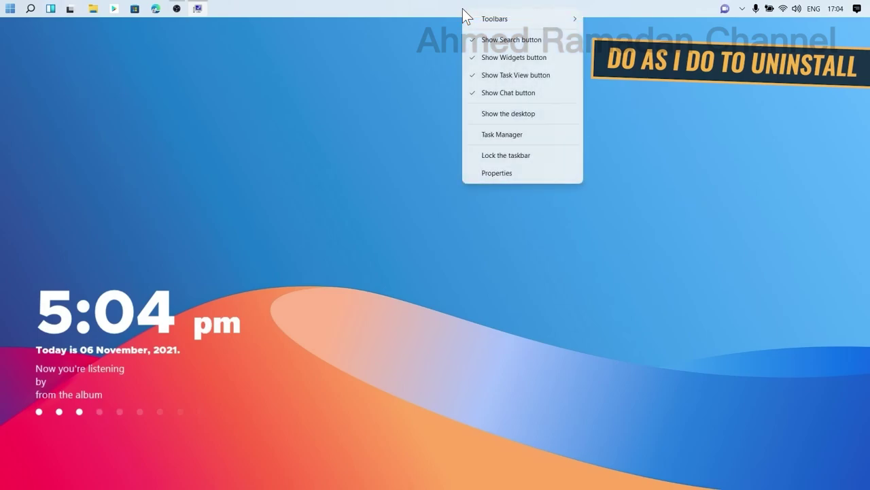
click(536, 171)
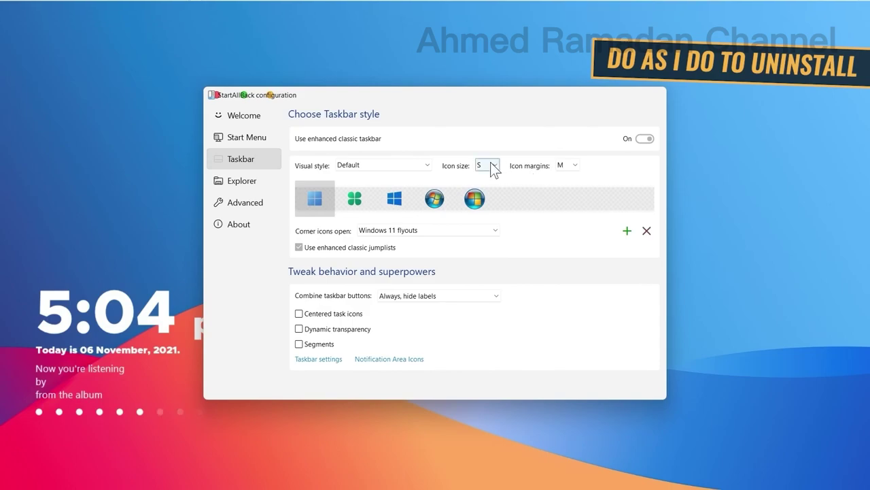
click(492, 168)
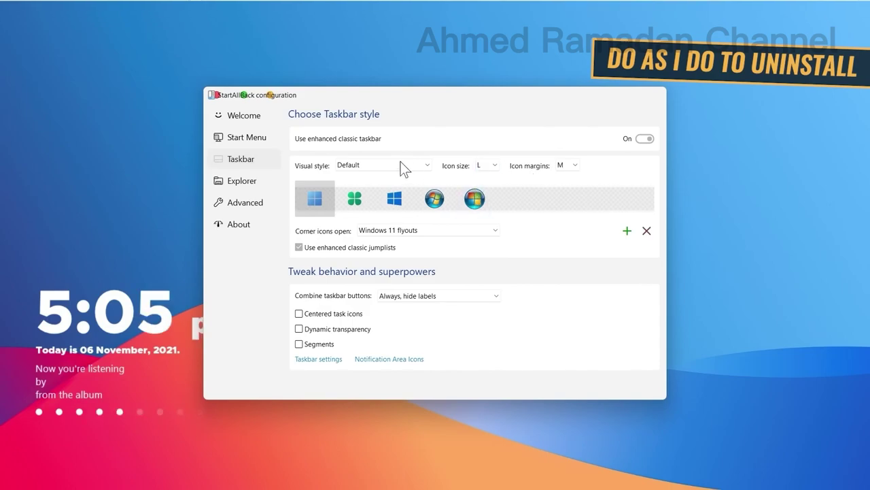
double_click(215, 95)
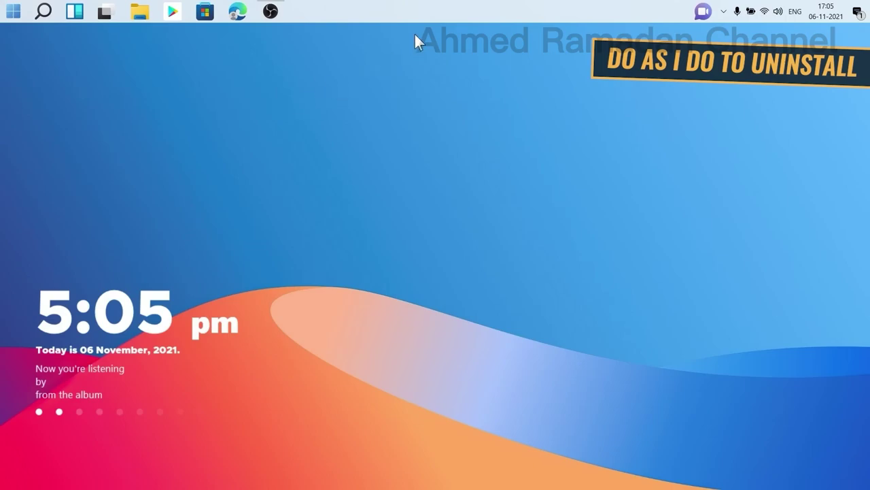
drag(443, 16, 786, 334)
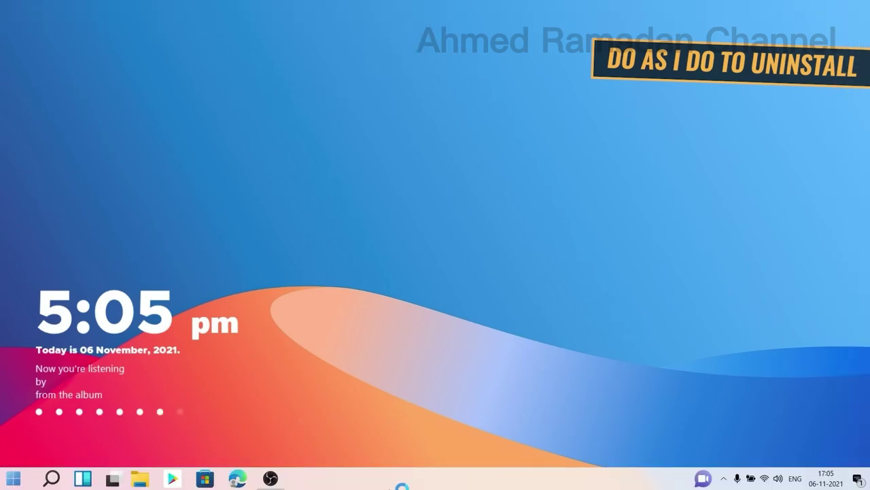
Step: Search Windows for "add" and open Add or remove programs
click(51, 475)
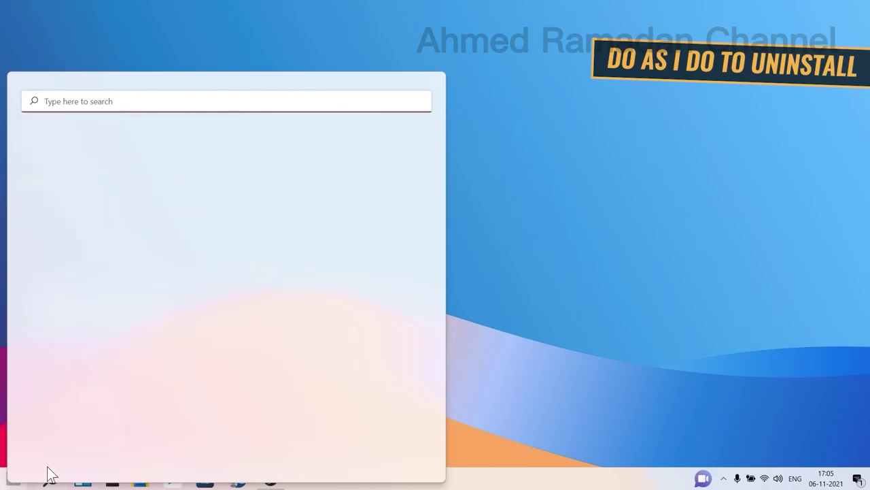
text(add)
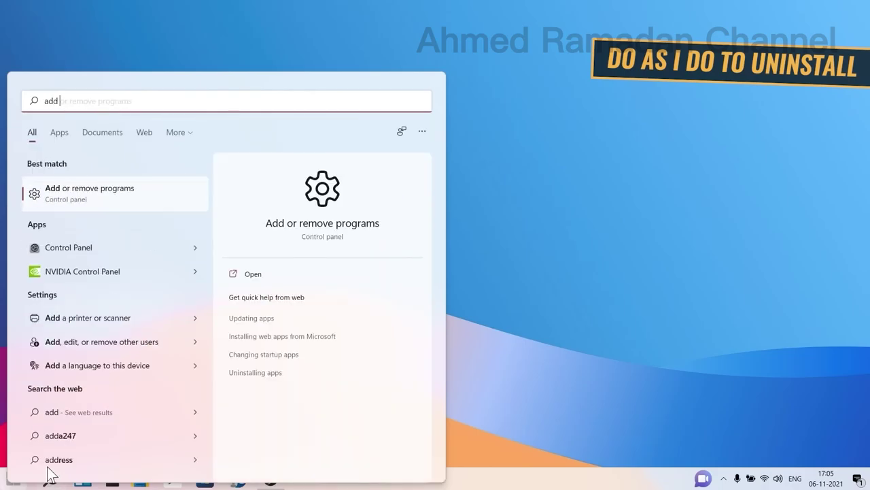
click(81, 194)
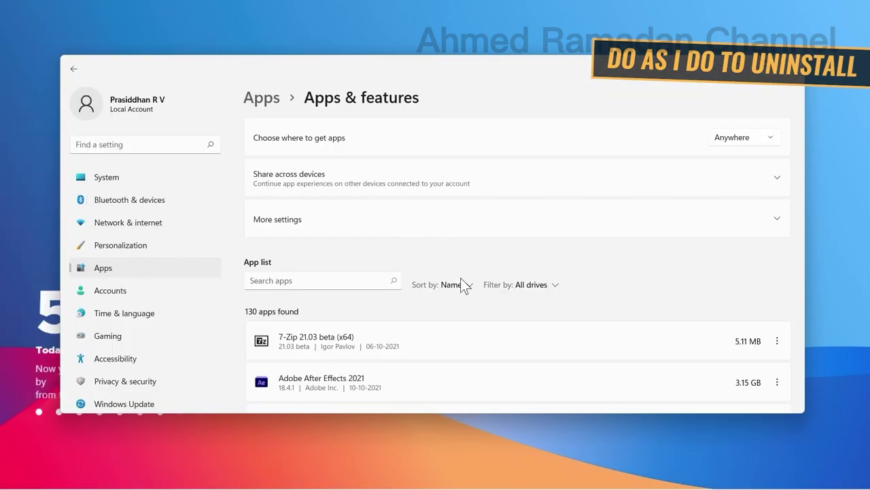
Step: Uninstall StartAllBack from the installed apps, including its settings and license data
scroll(660, 333, down, 4)
scroll(588, 299, down, 6)
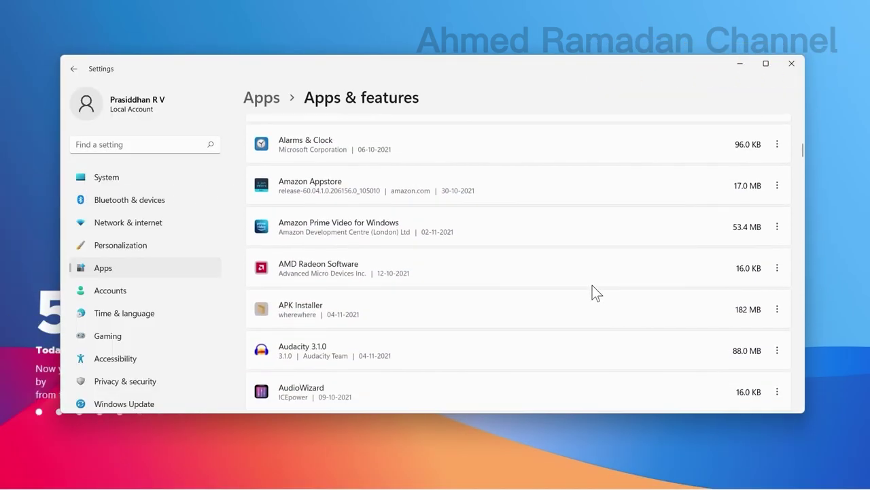
scroll(592, 289, down, 20)
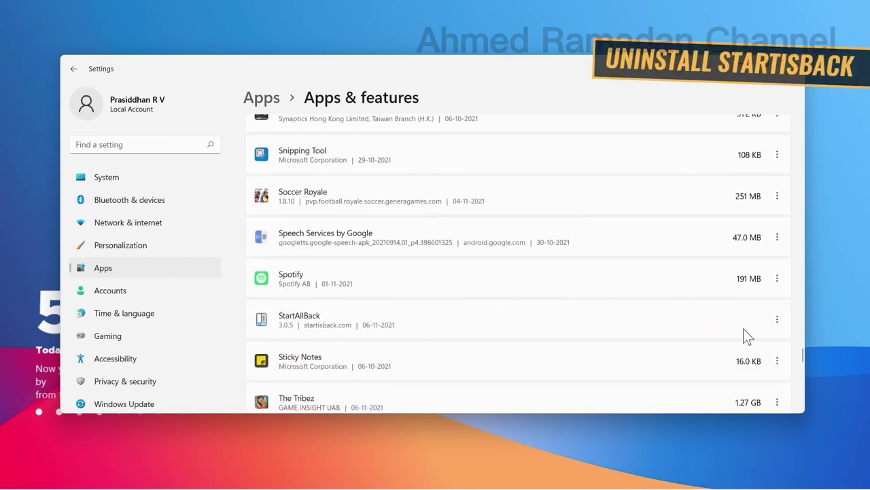
click(776, 319)
click(755, 363)
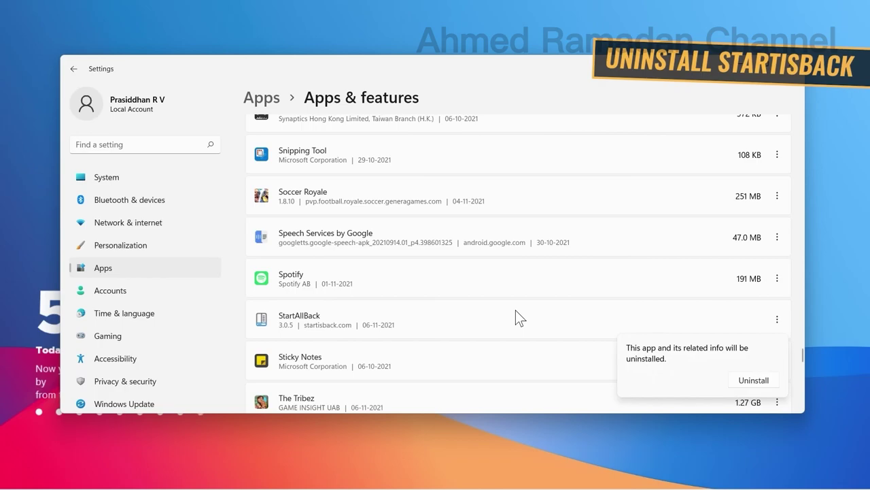
click(742, 383)
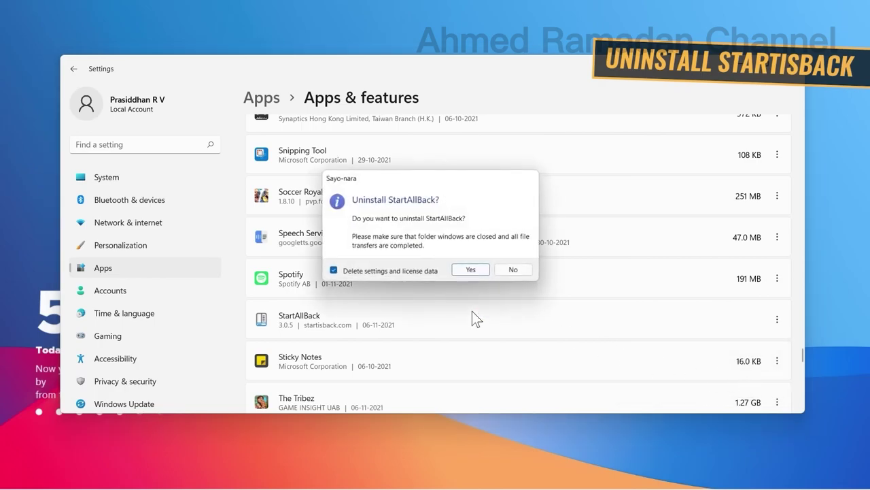
click(461, 268)
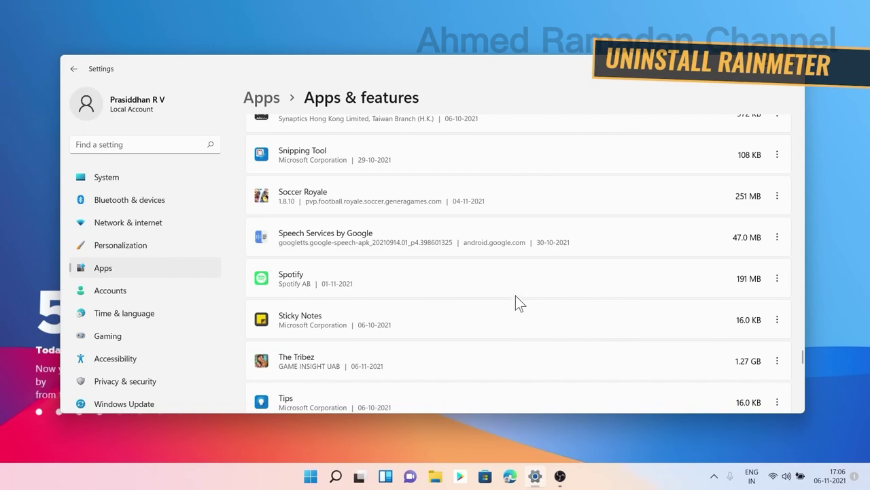
Step: Uninstall Rainmeter with all personal settings and files completely removed, and close the Settings window
scroll(515, 297, down, 4)
scroll(515, 297, up, 6)
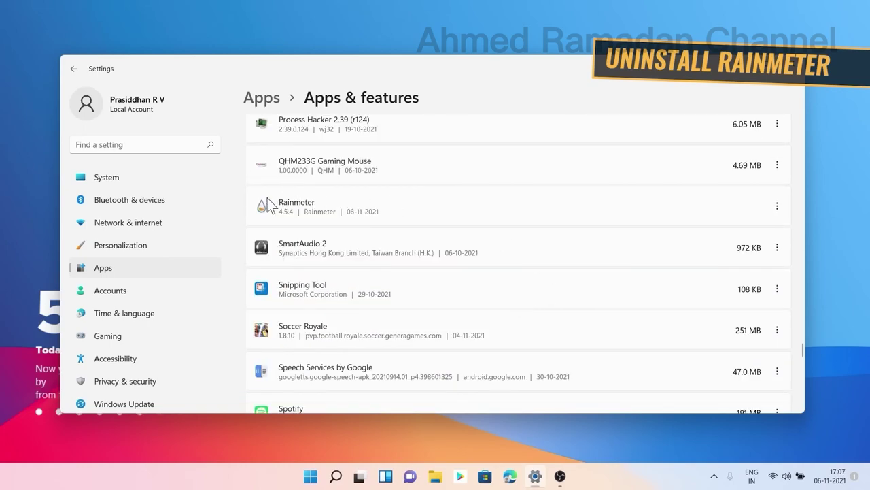
click(776, 206)
click(716, 247)
click(748, 267)
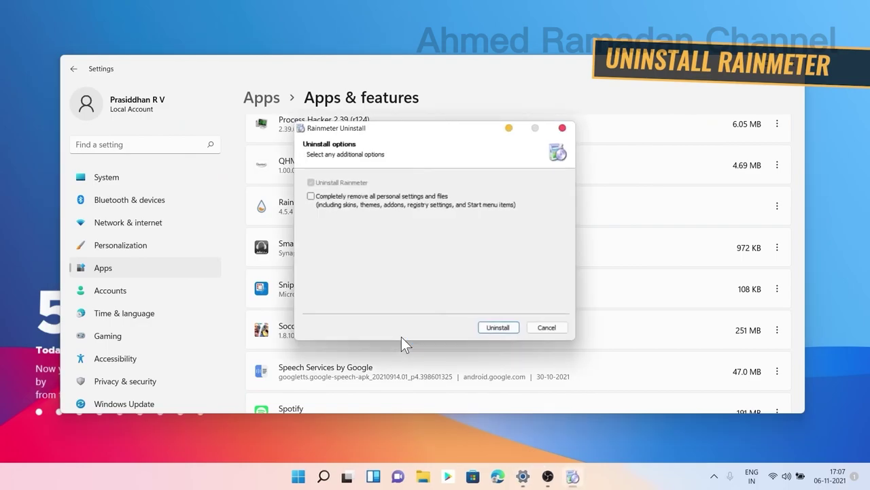
click(373, 201)
click(499, 328)
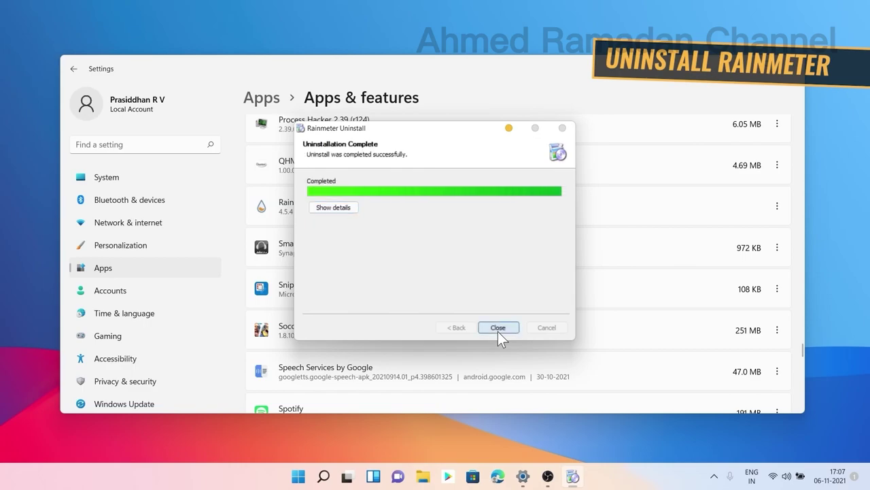
click(498, 331)
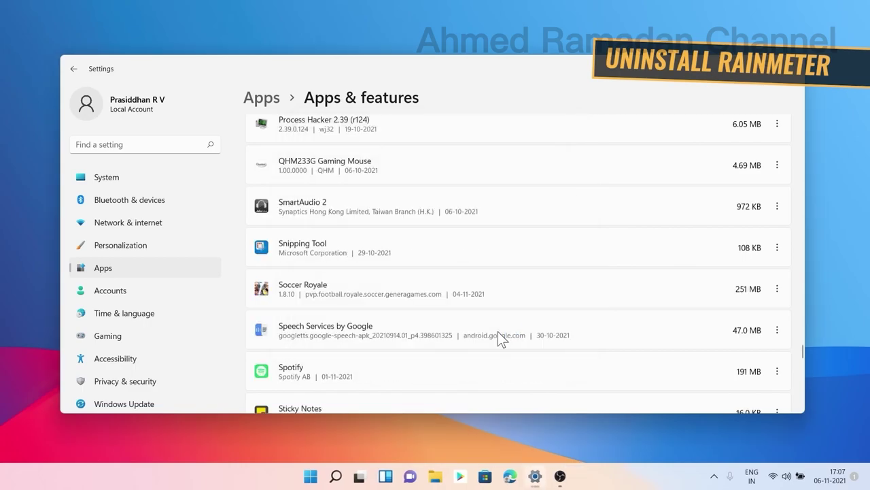
click(793, 61)
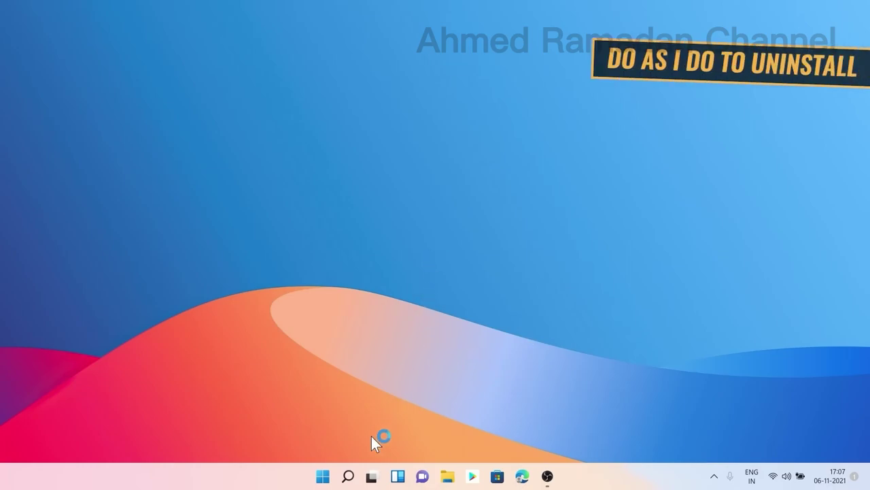
Step: In Downloads, open the "1. 7TSP Icon Theme" folder of the Make Windows 11 Look Like macOS package and launch 7tsp GUI v0.6(2019).exe
click(447, 476)
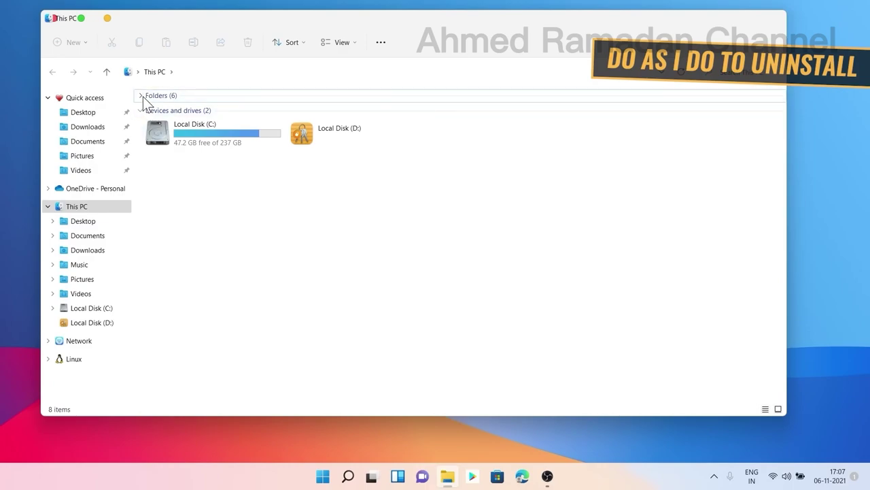
click(146, 99)
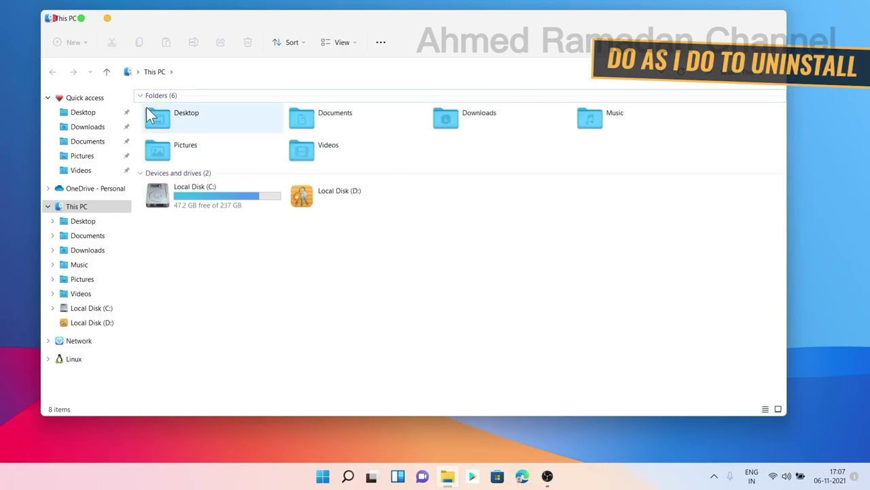
double_click(485, 127)
double_click(174, 165)
drag(306, 20, 334, 42)
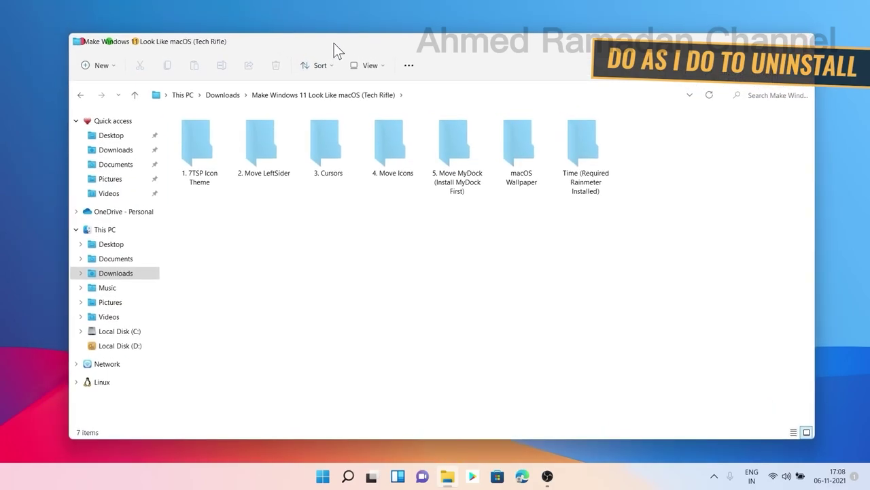
double_click(197, 160)
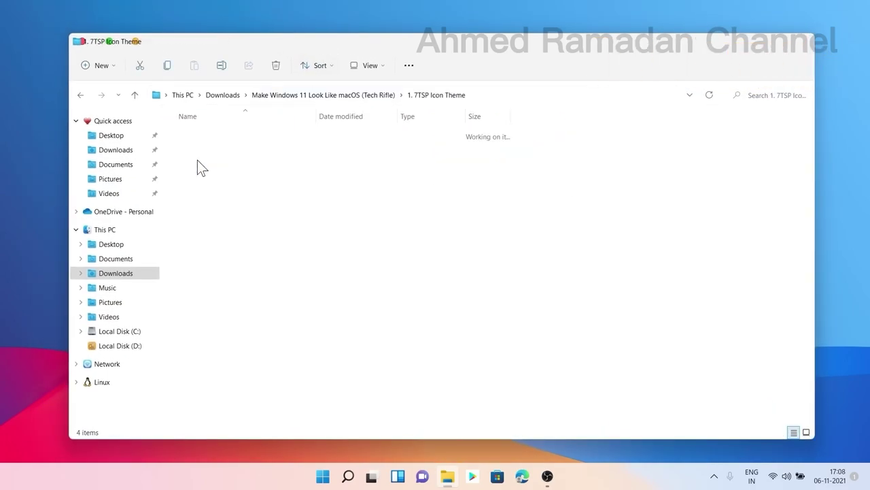
double_click(210, 177)
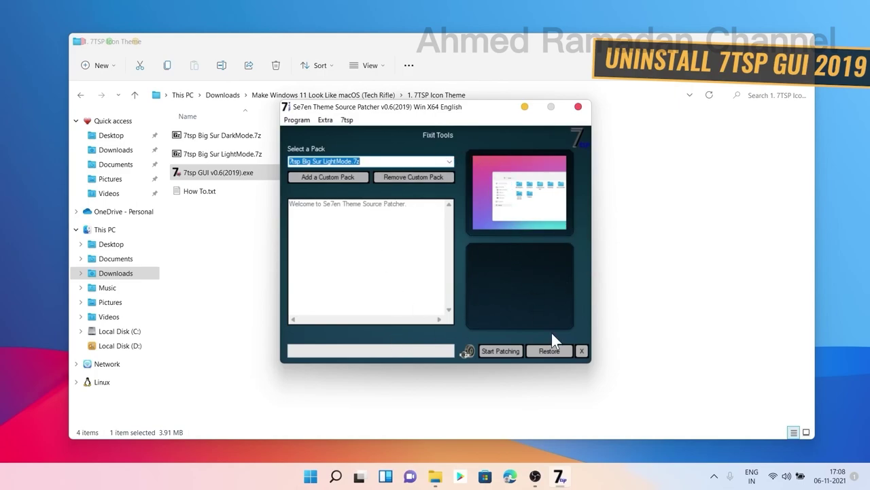
Step: Restore the modified system files to before 7tsp was used and reboot the computer
click(548, 351)
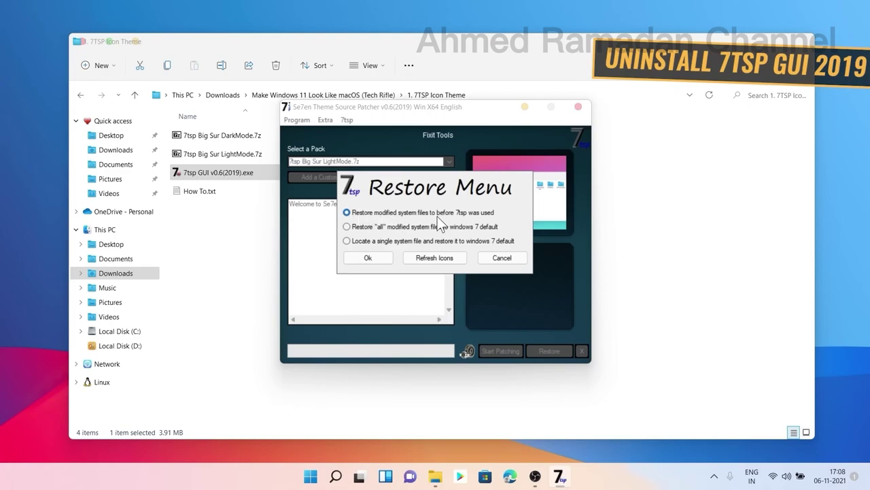
click(373, 257)
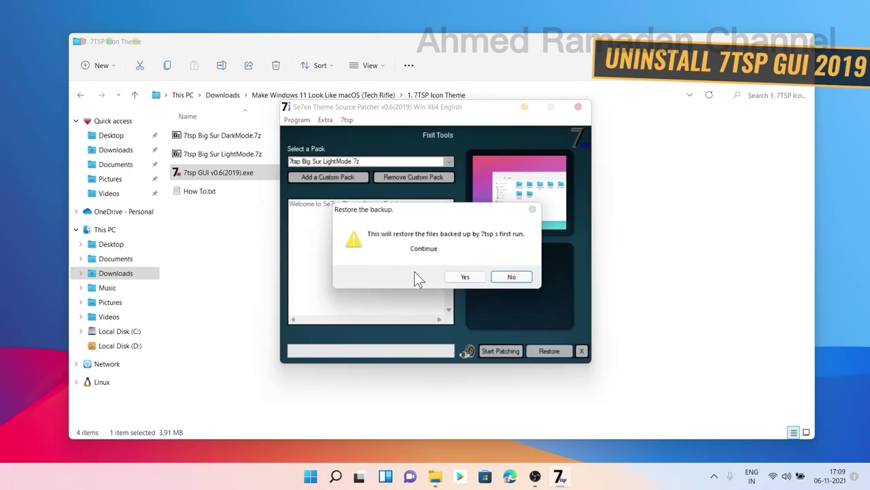
click(466, 278)
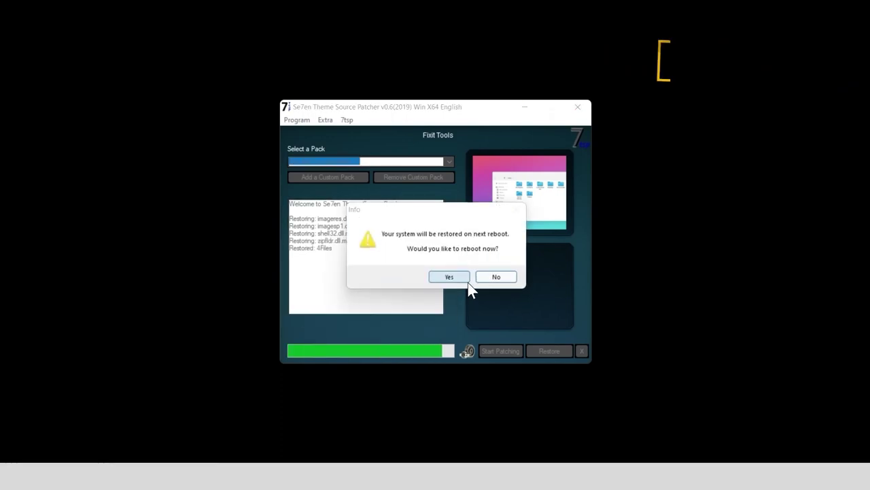
click(467, 280)
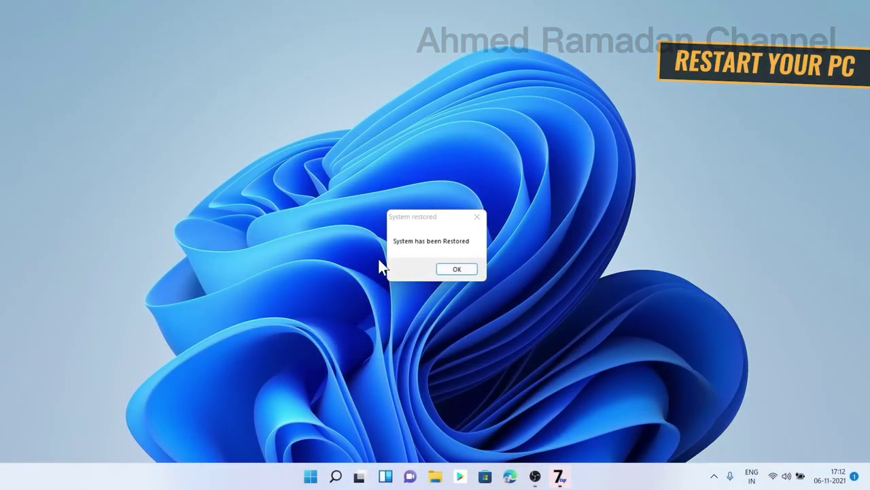
Step: Dismiss the 7tsp restore notice and check the folder and drive icons in File Explorer
click(458, 268)
click(448, 476)
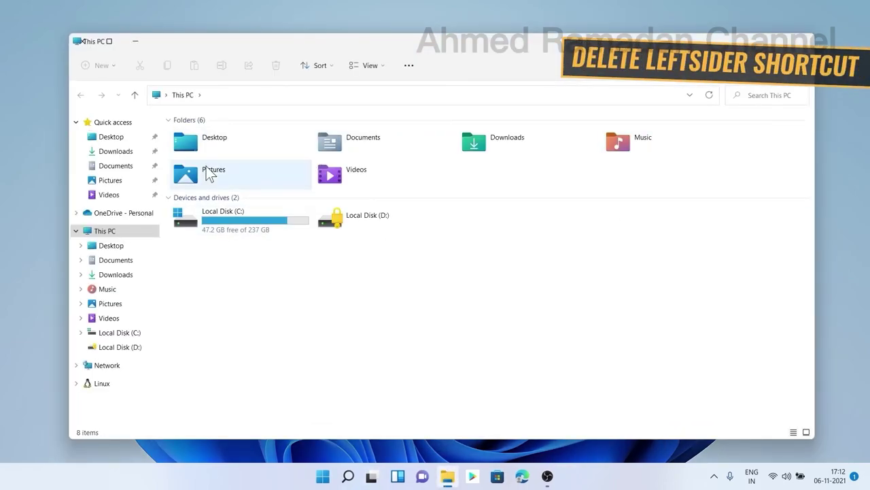
click(80, 41)
Step: Open the Startup folder by running shell:startup
right_click(325, 474)
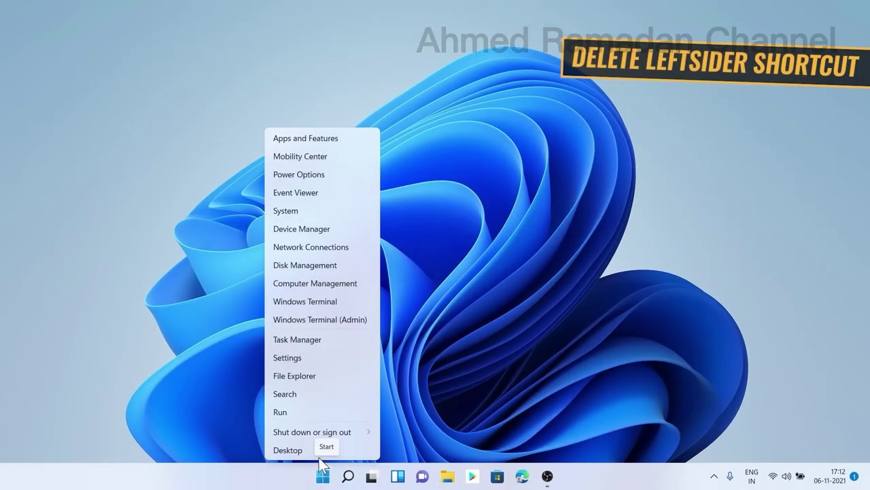
click(299, 411)
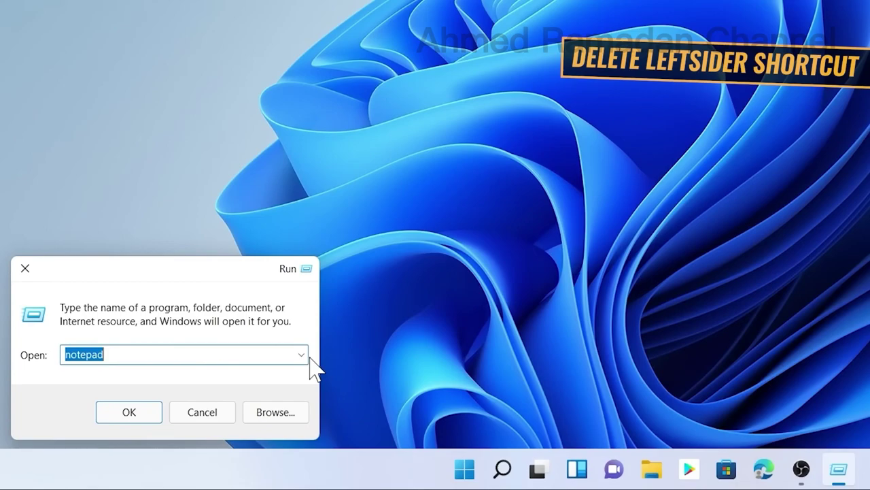
text(shell)
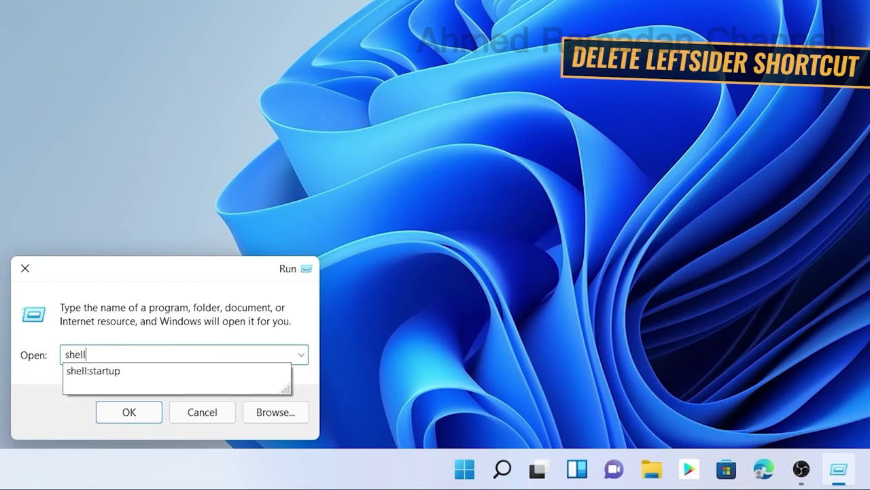
text(:startup)
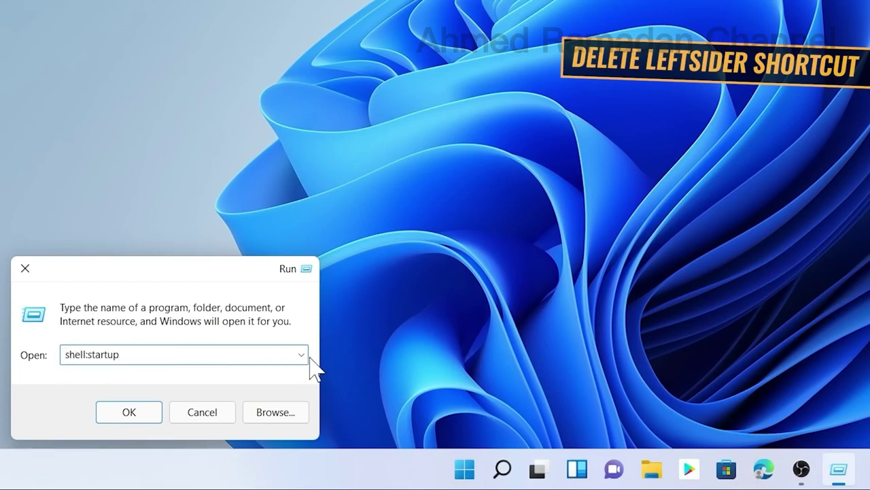
click(128, 413)
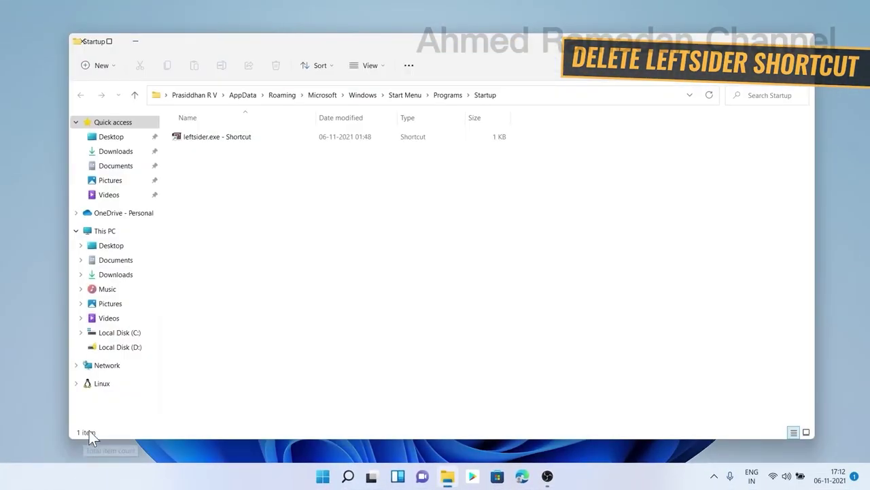
Step: Delete the "leftsider.exe - Shortcut" file from the Startup folder and close the window
click(209, 139)
right_click(209, 140)
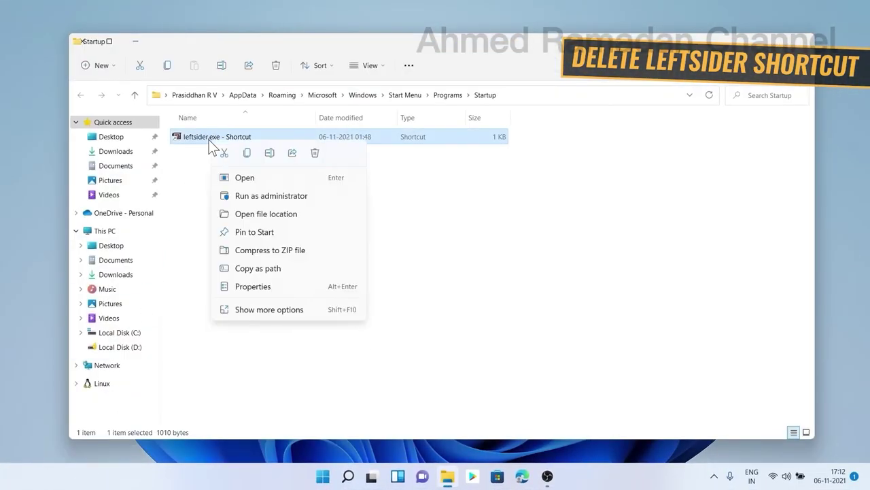
click(314, 153)
click(79, 41)
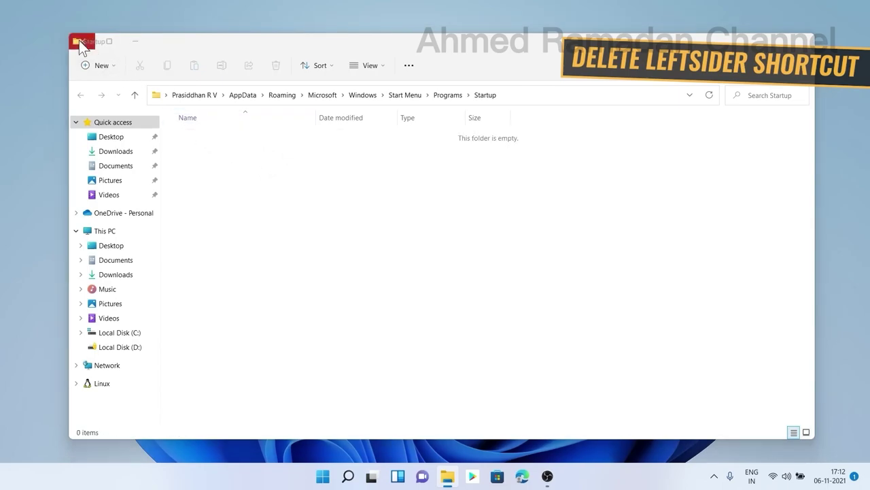
double_click(78, 40)
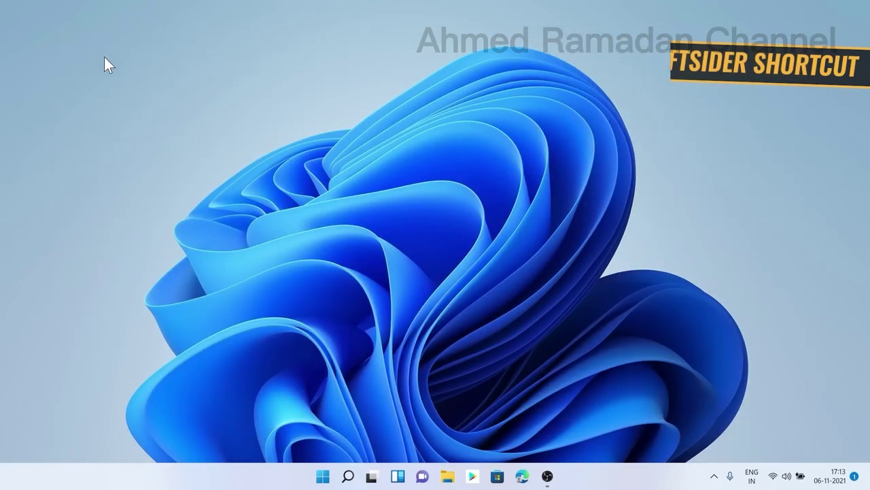
Step: Run ThemeTool.exe from the C: drive as administrator and accept its license
click(442, 478)
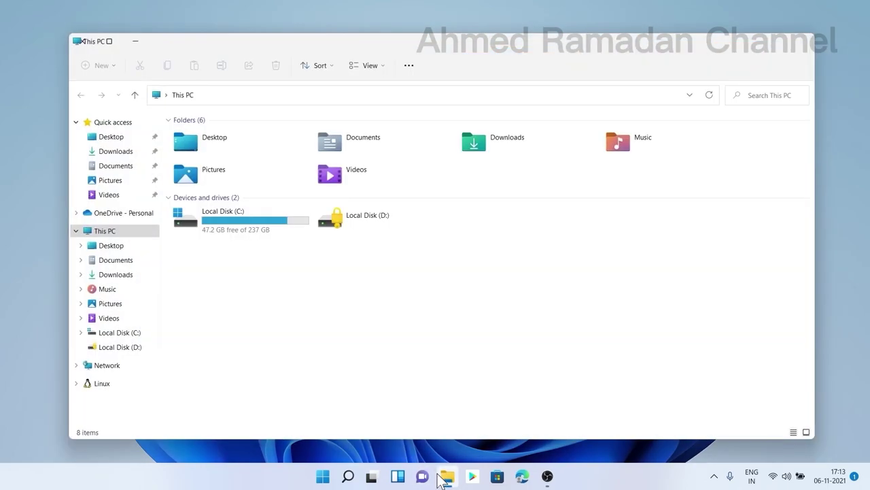
double_click(266, 232)
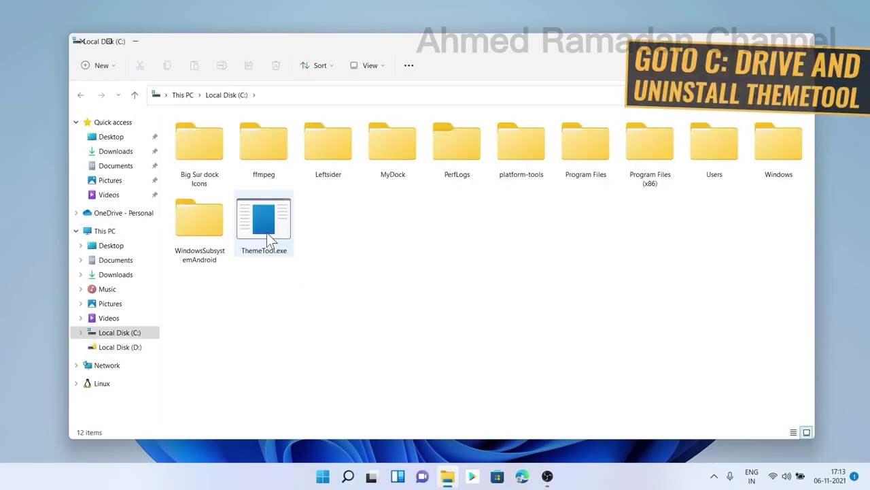
right_click(267, 225)
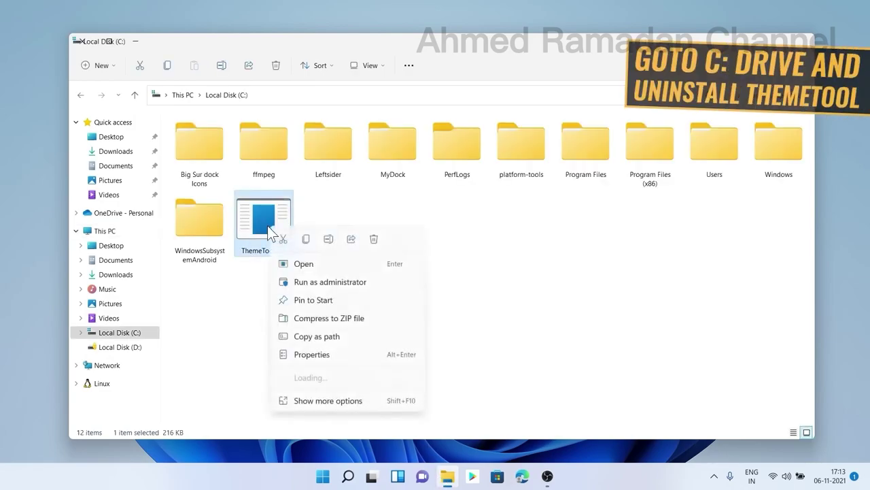
click(331, 282)
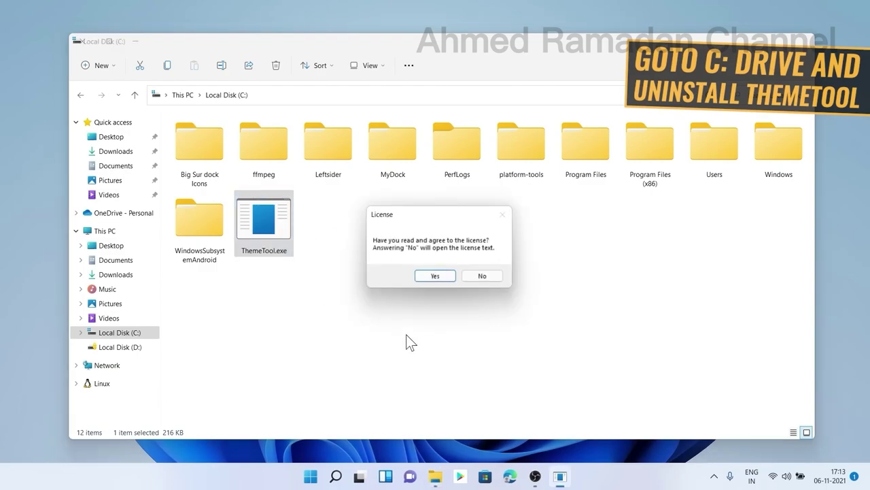
click(425, 270)
Step: Enable Hook SystemSettings and Hook LogonUI, uninstall the SecureUxTheme patcher, and close ThemeTool
drag(213, 21, 484, 148)
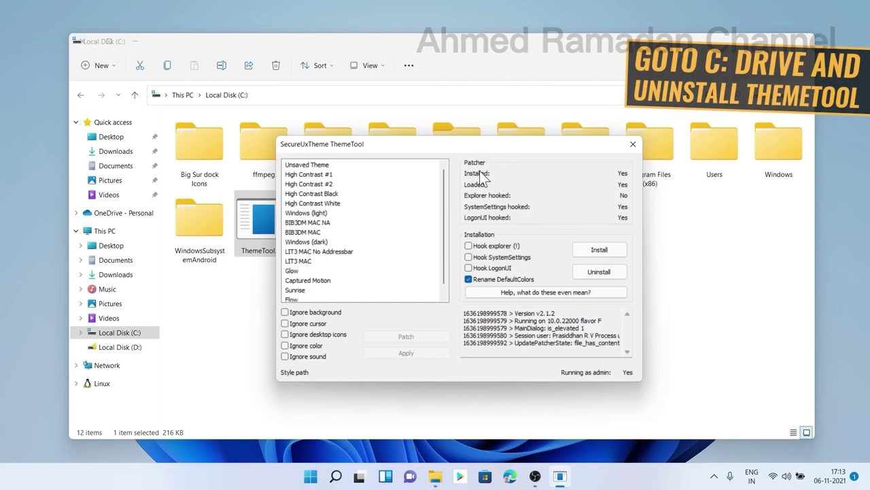
click(492, 268)
click(497, 257)
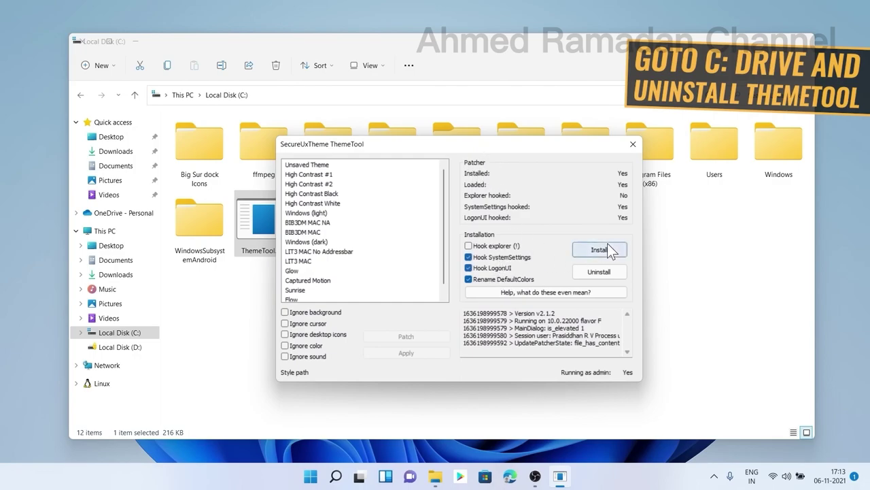
click(591, 272)
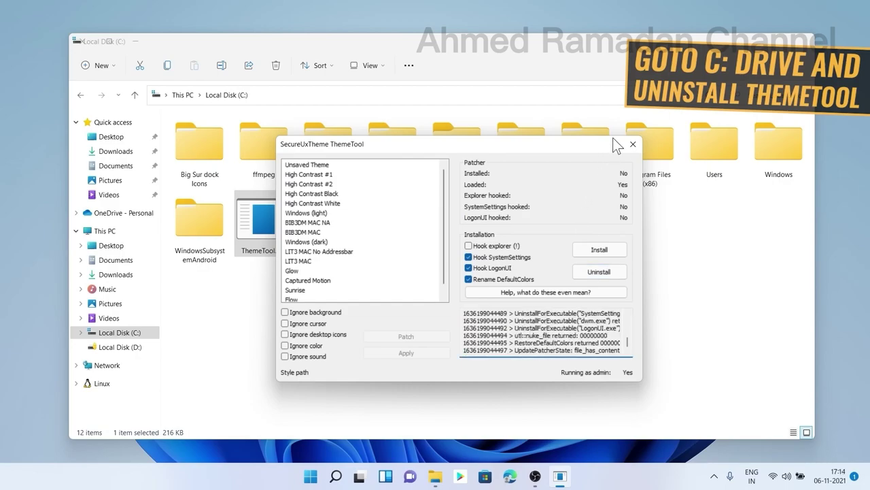
click(633, 144)
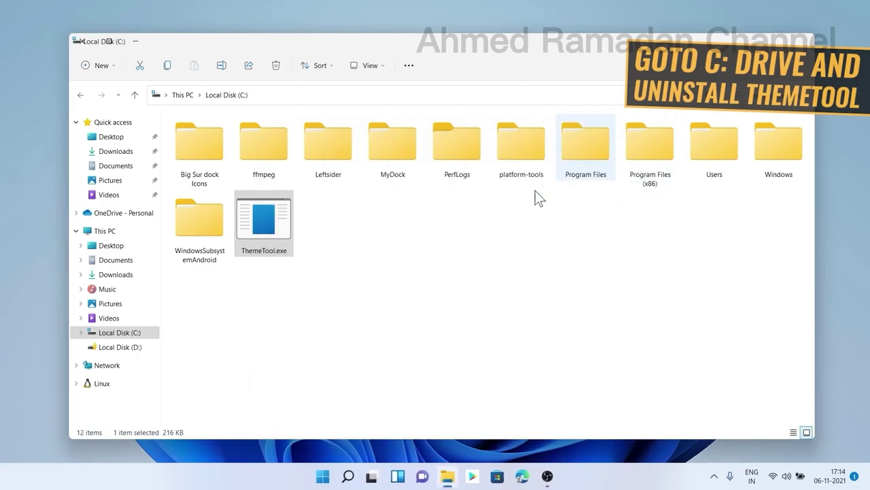
Step: Delete ThemeTool.exe from the C: drive and restart the PC
right_click(262, 221)
click(367, 228)
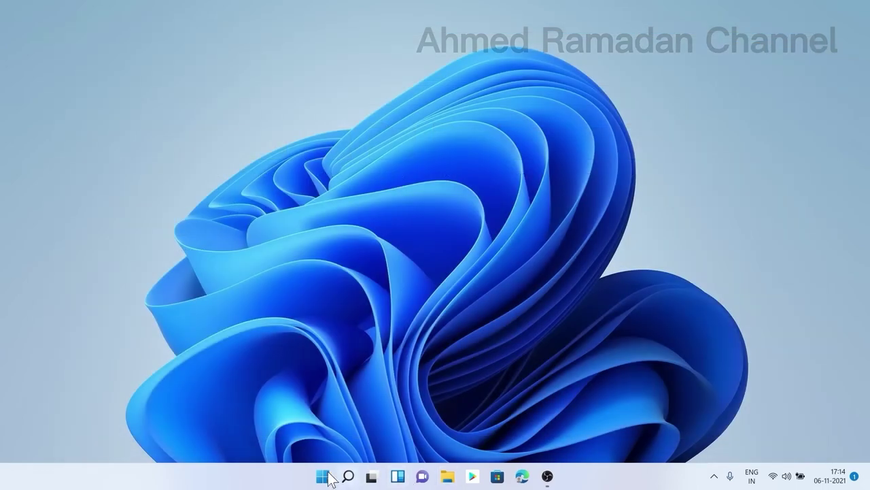
click(323, 476)
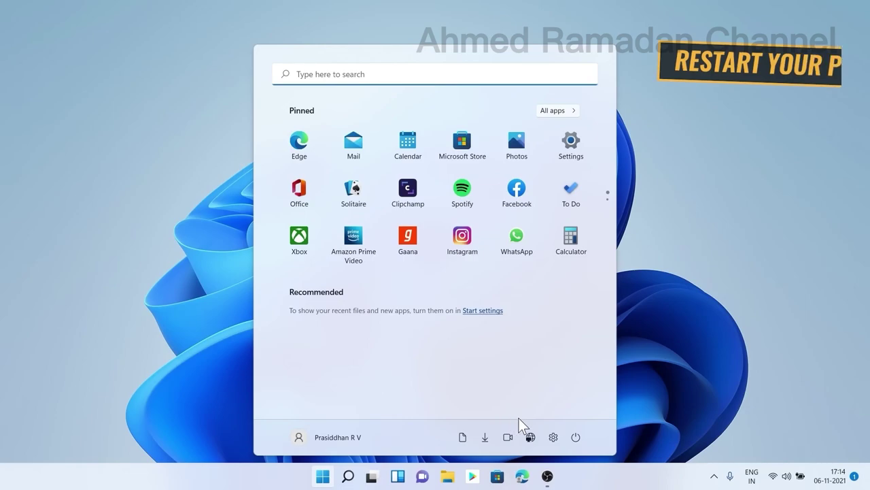
click(583, 437)
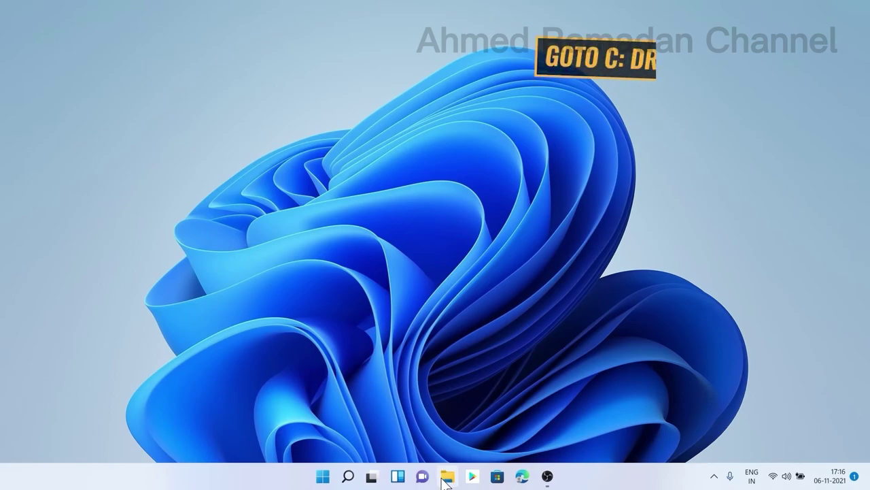
Step: Delete the Big Sur dock Icons, Leftsider and MyDock folders from the C: drive
click(447, 477)
double_click(255, 234)
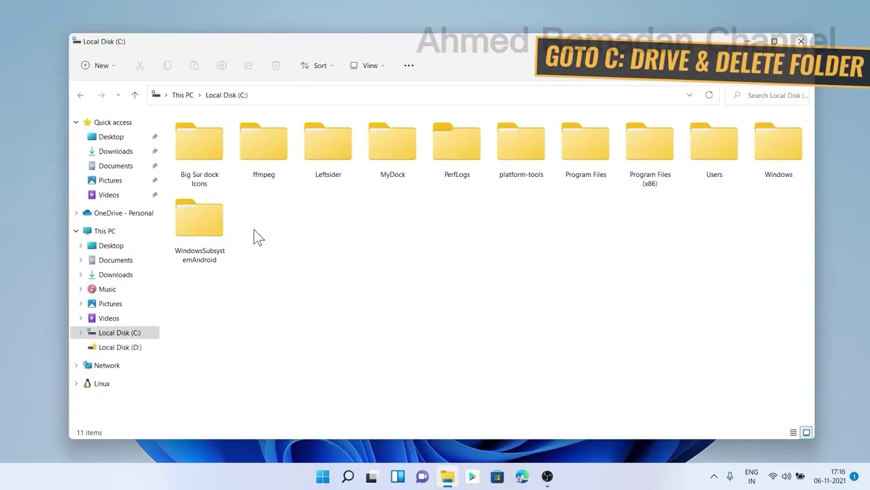
click(215, 140)
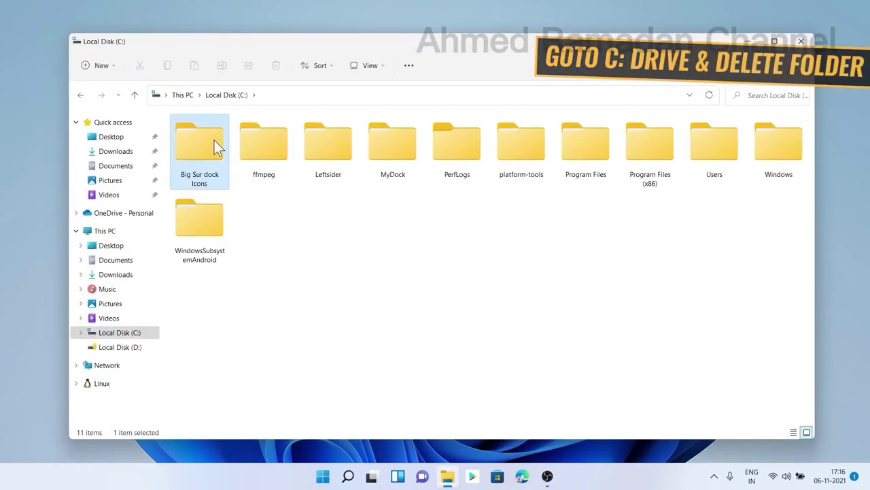
ctrl+click(339, 147)
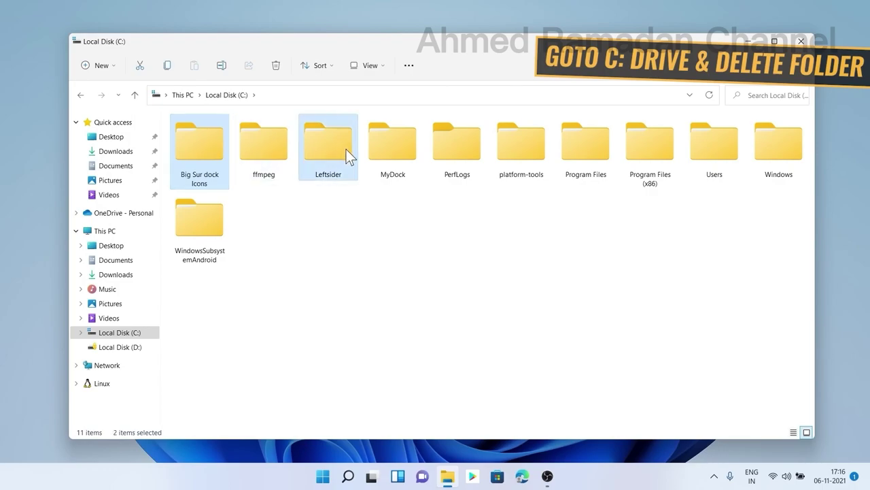
ctrl+click(393, 153)
click(275, 66)
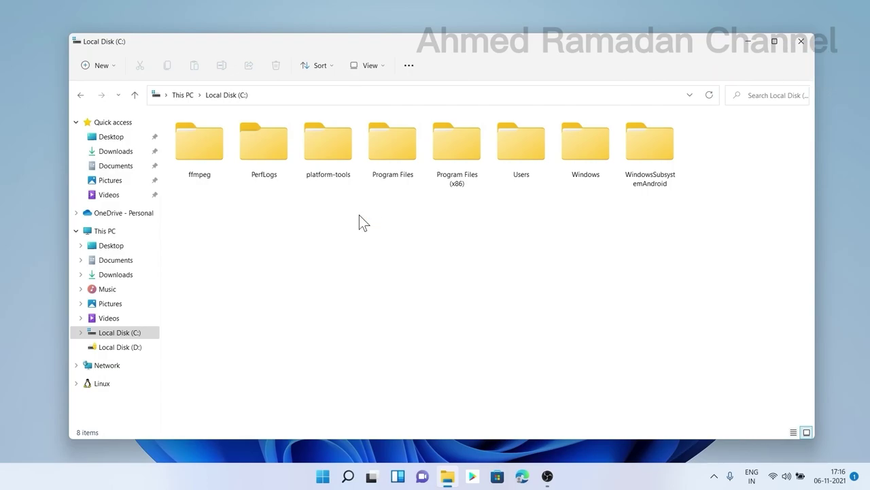
Step: Delete the "Make Windows 11 Look Like macOS (Tech Rifle)" folder from Downloads
click(113, 151)
click(193, 150)
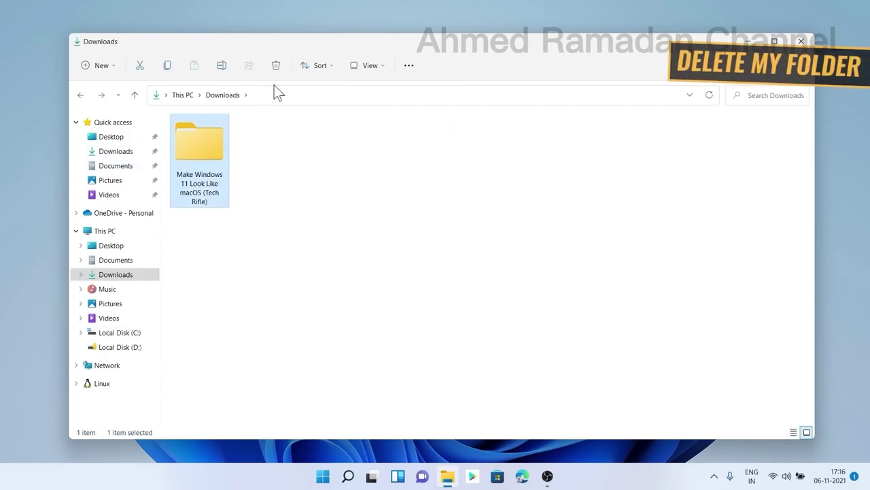
click(276, 66)
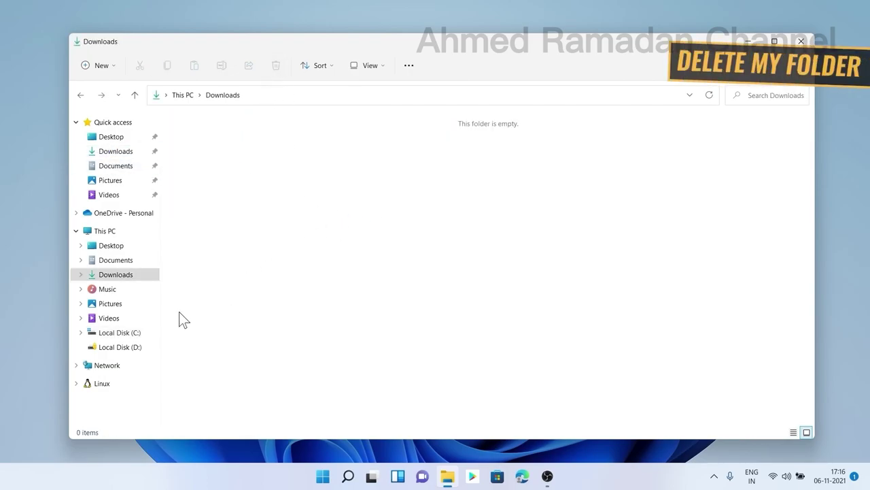
Step: Open the C:\Windows\Resources\Themes folder
click(129, 334)
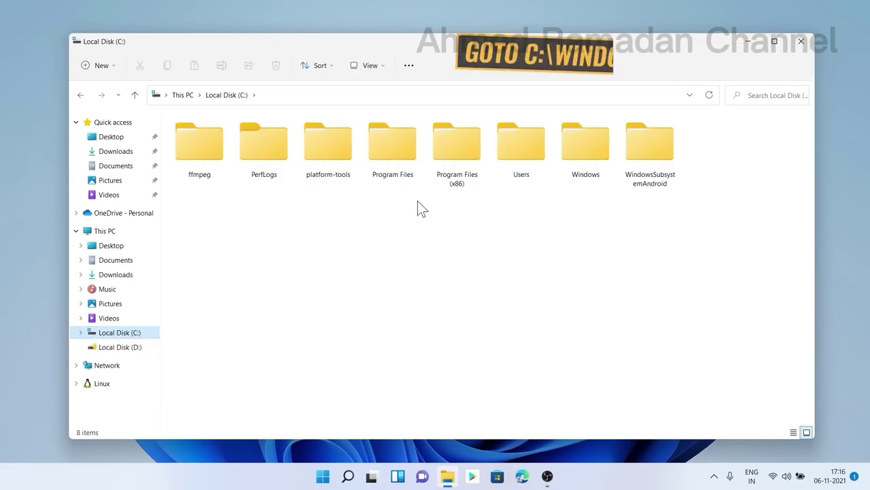
double_click(592, 156)
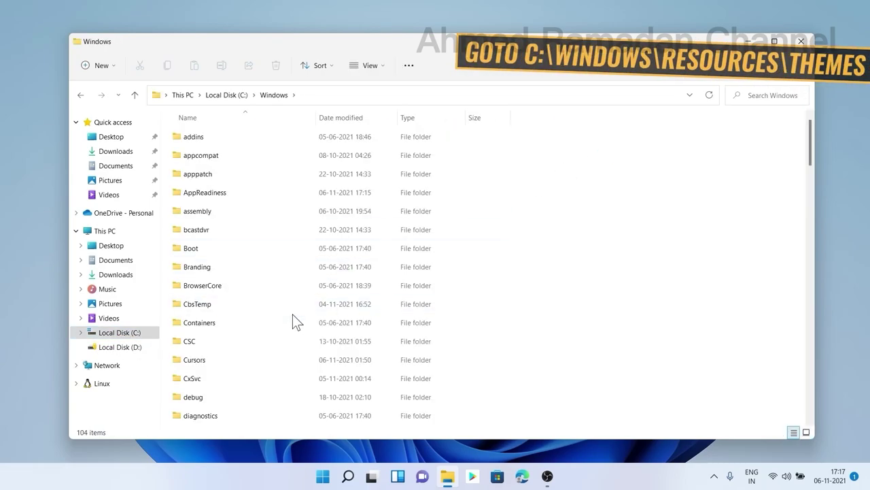
text(res)
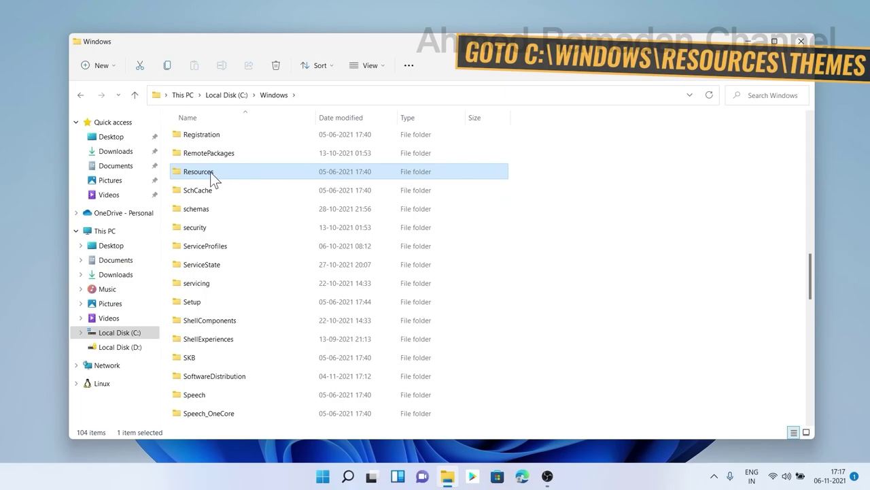
double_click(210, 172)
double_click(208, 156)
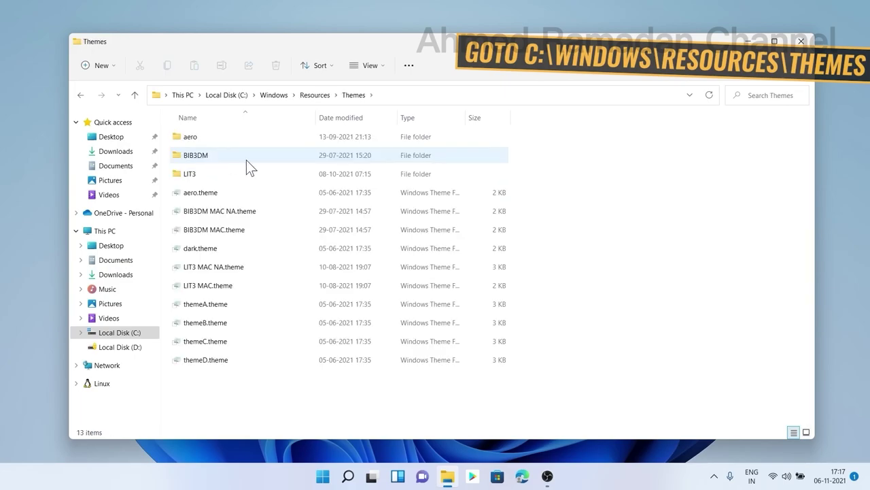
Step: Delete the BIB3DM and LIT3 folders and their four MAC and MAC NA .theme files, then close the window
click(194, 154)
ctrl+click(198, 173)
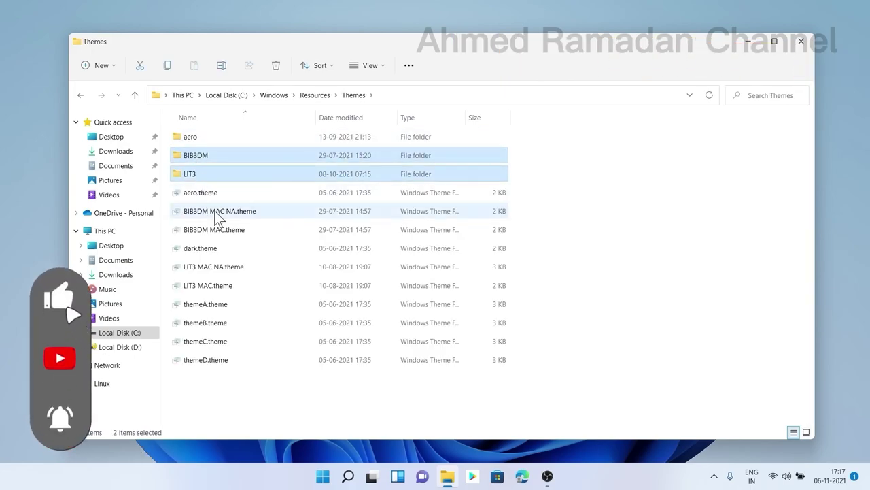
ctrl+click(217, 211)
ctrl+click(215, 229)
ctrl+click(216, 267)
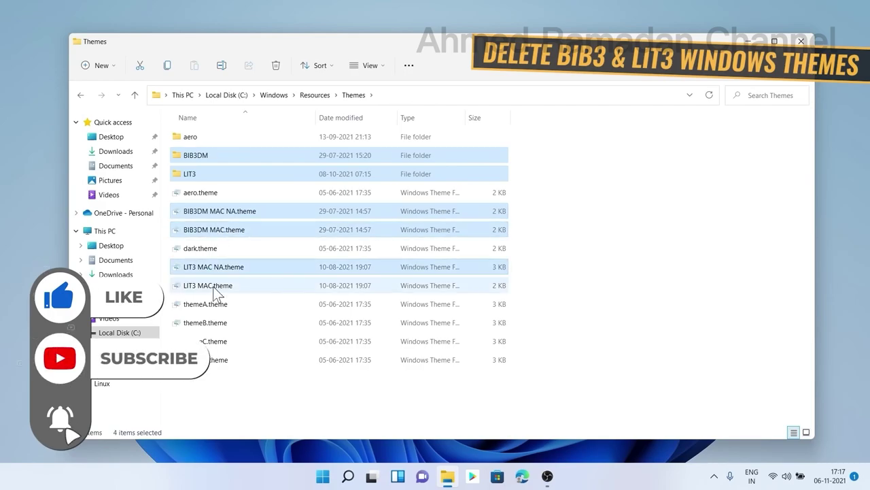
ctrl+click(213, 285)
click(277, 68)
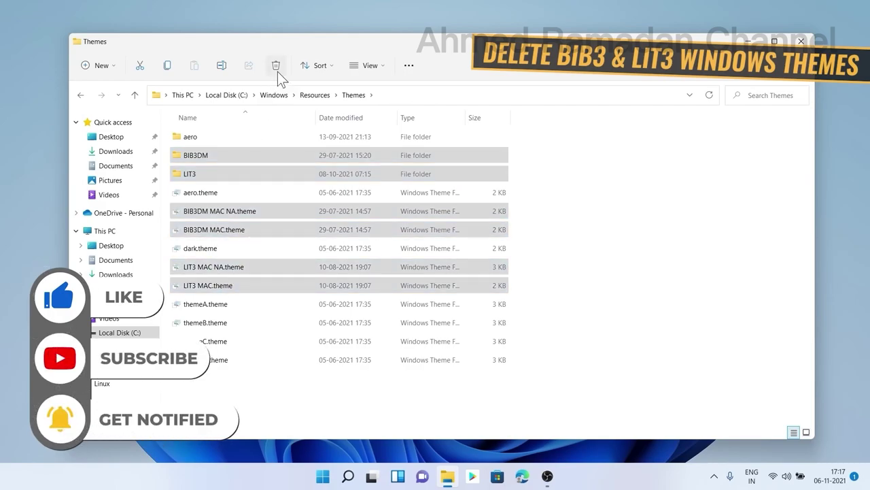
click(801, 42)
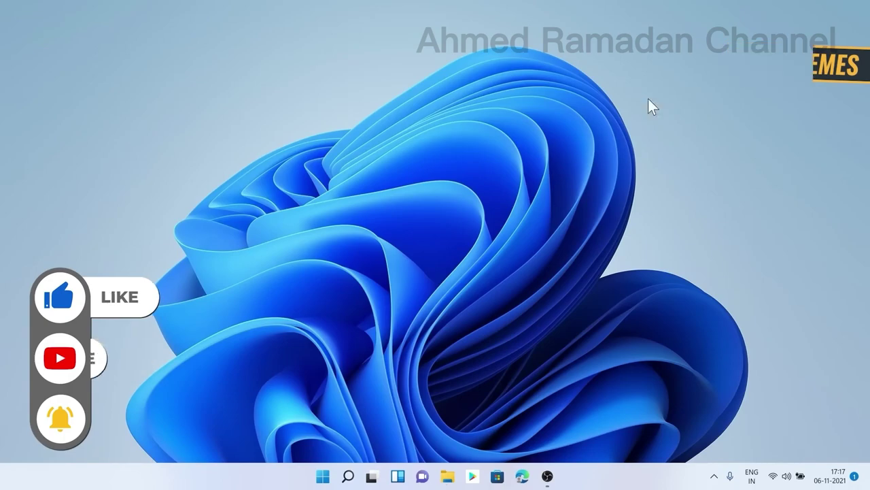